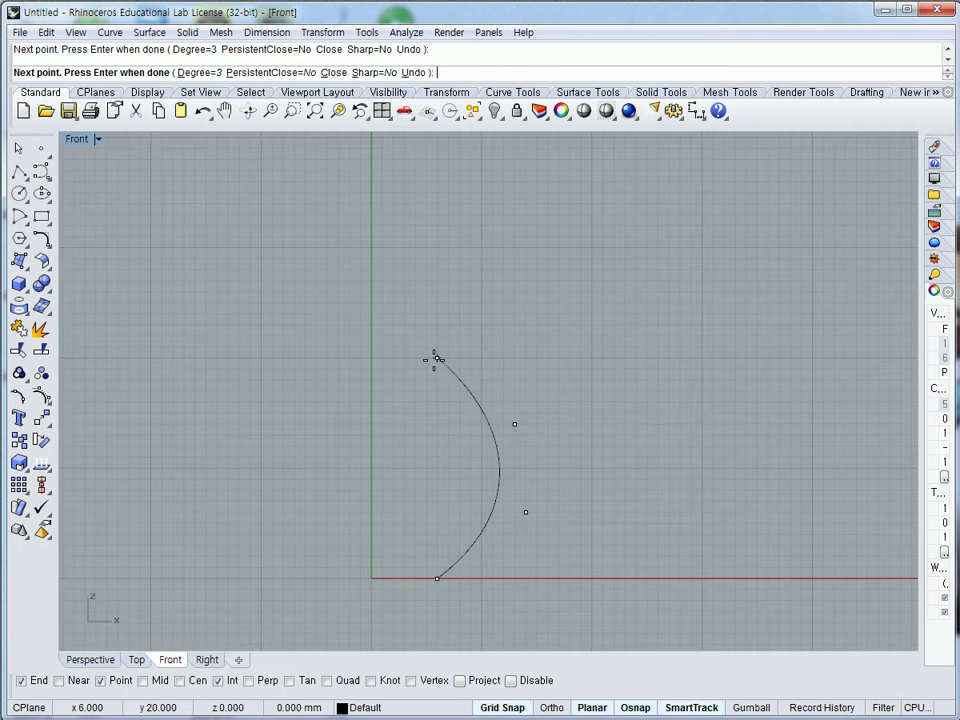
# - Complete the wavy vase profile curve beside the vertical axis in the Front view, about 47 mm tall
pyautogui.click(407, 304)
pyautogui.moveTo(448, 261); pyautogui.dragTo(443, 372, button='right')
pyautogui.click(465, 348)
pyautogui.click(476, 291)
pyautogui.click(410, 226)
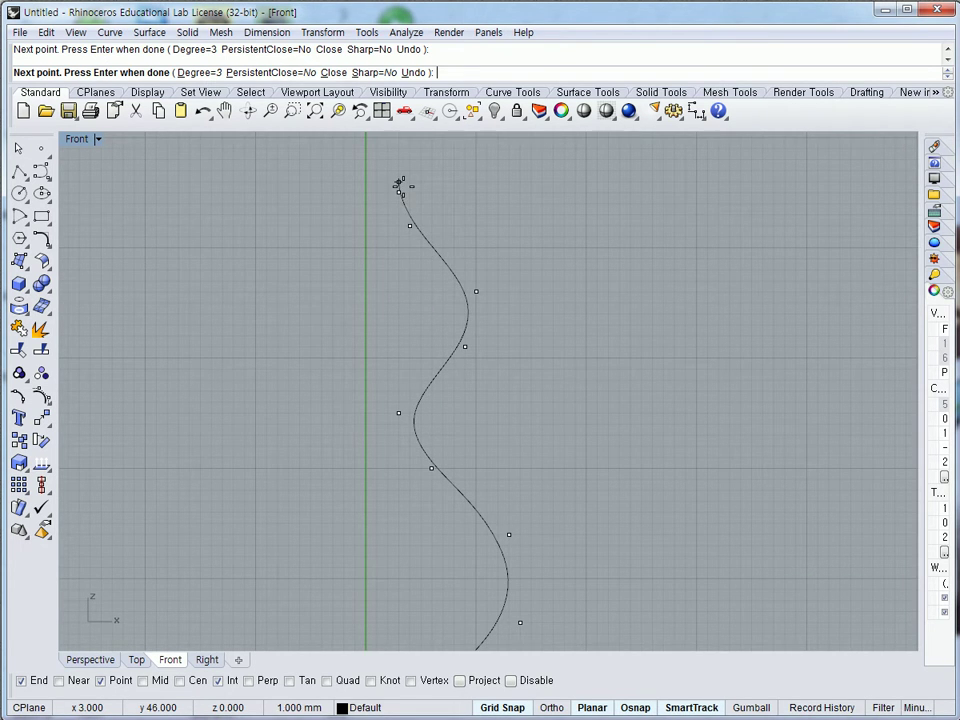
pyautogui.click(399, 170)
pyautogui.press('Return')
pyautogui.scroll(-3, 416, 294)
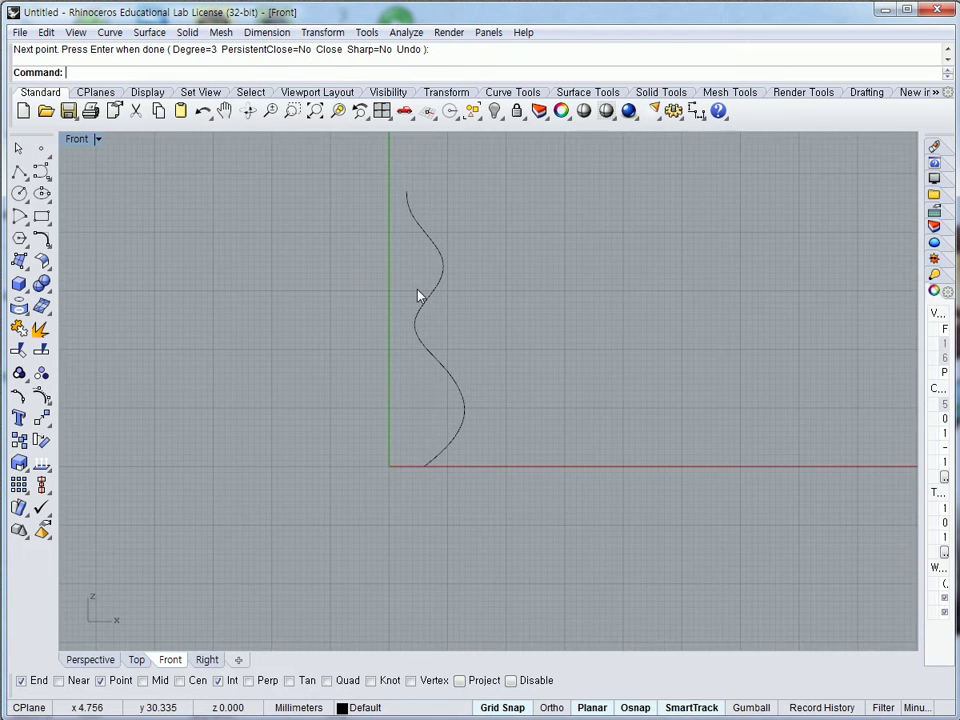
# - Revolve the profile curve a full turn about the vertical axis through the origin
pyautogui.doubleClick(78, 140)
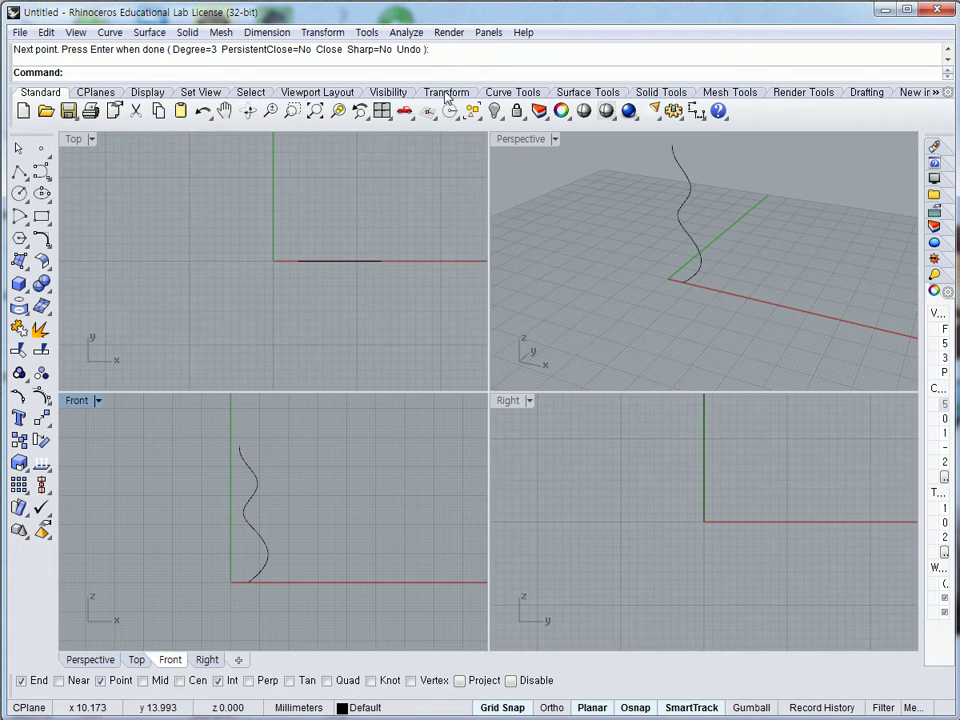
pyautogui.click(600, 93)
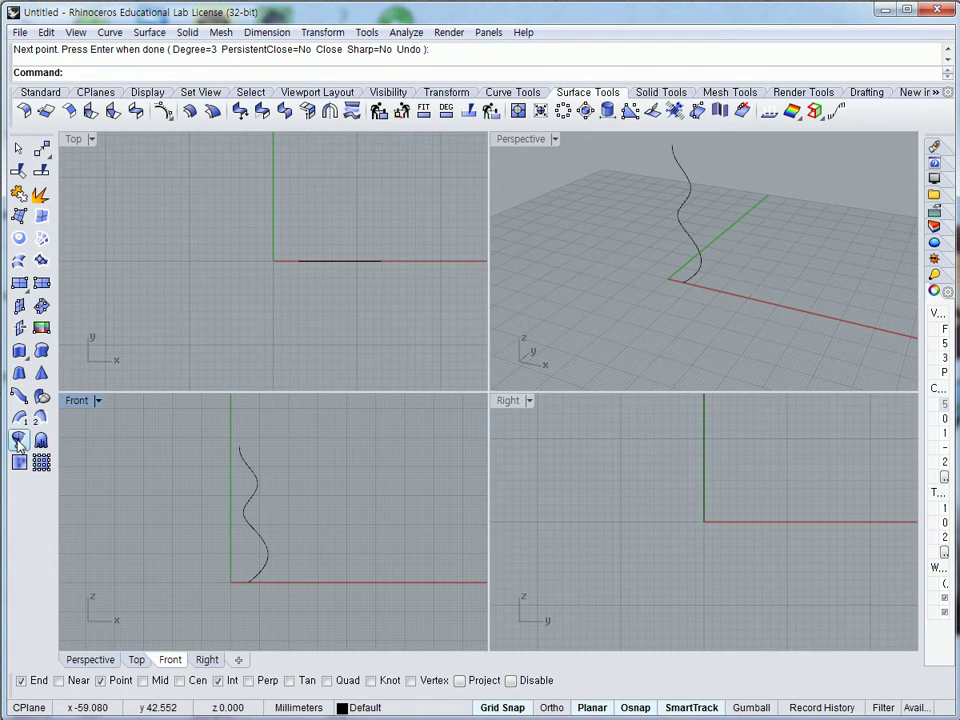
pyautogui.click(19, 327)
pyautogui.moveTo(213, 523); pyautogui.dragTo(281, 508, button='right')
pyautogui.click(313, 500)
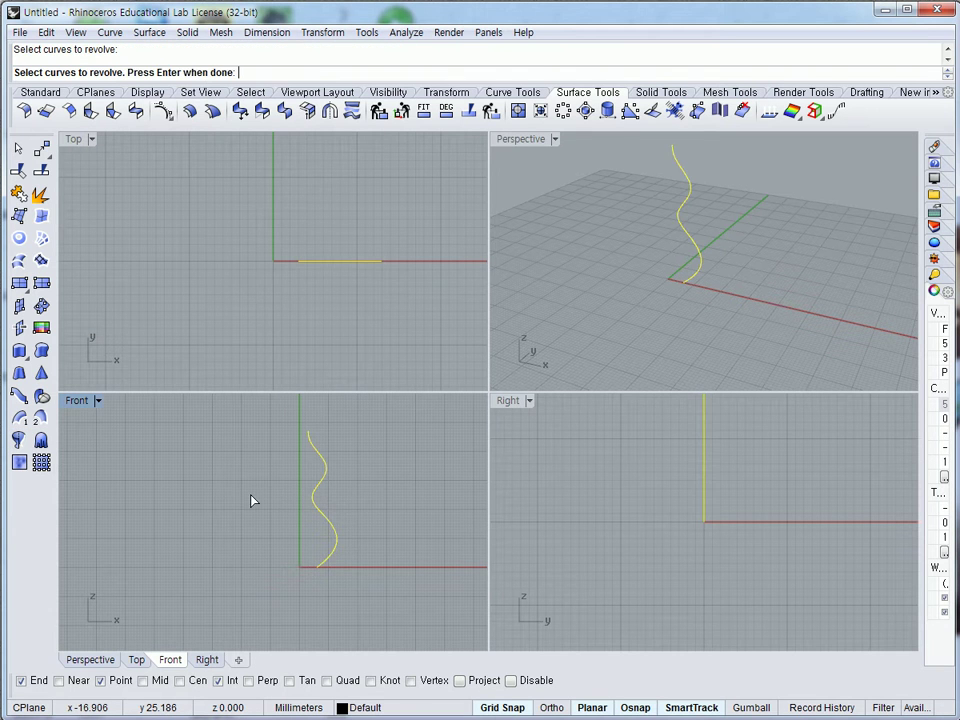
pyautogui.press('Return')
pyautogui.write('0')
pyautogui.press('Return')
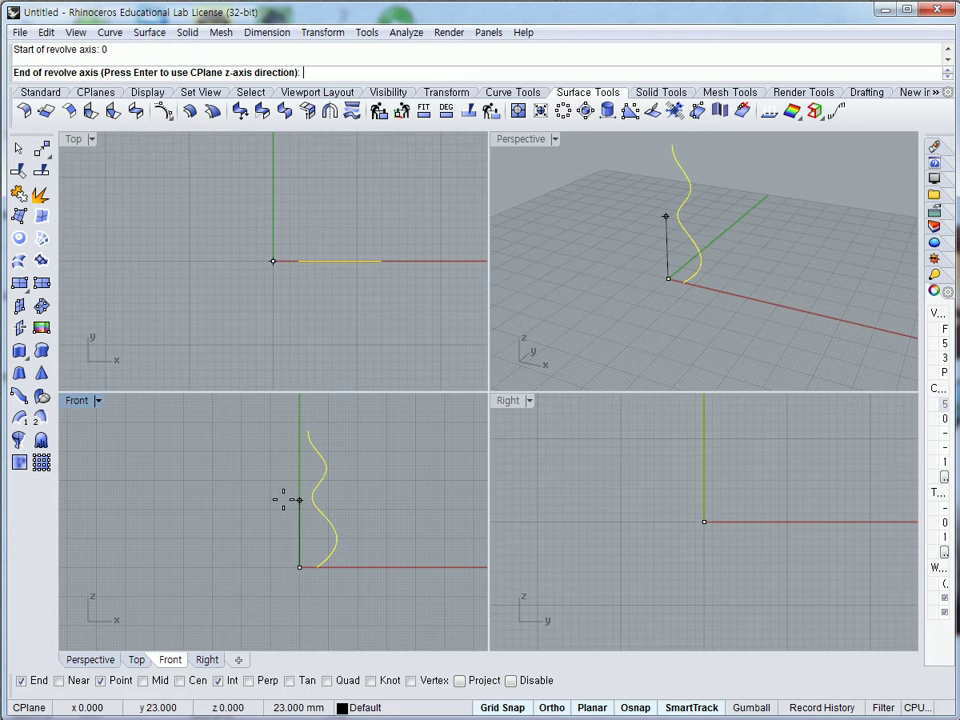
pyautogui.keyDown('shift'); pyautogui.click(275, 497); pyautogui.keyUp('shift')
pyautogui.press('Return')
pyautogui.press('Return')
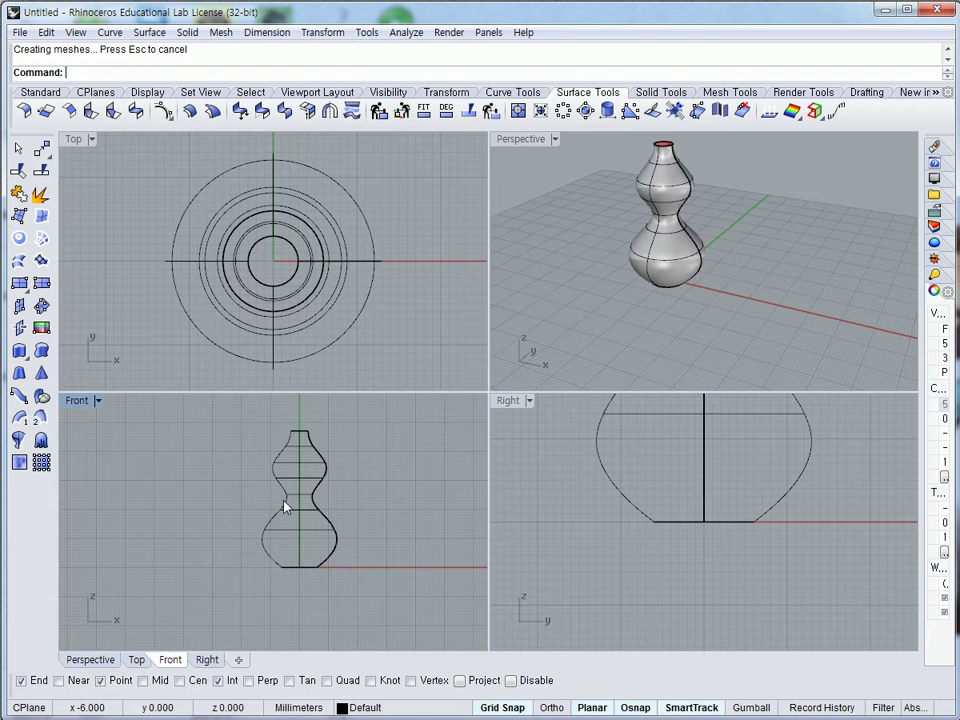
# - Display the revolved vase's control points to examine their layout, and hide them again
pyautogui.click(639, 266)
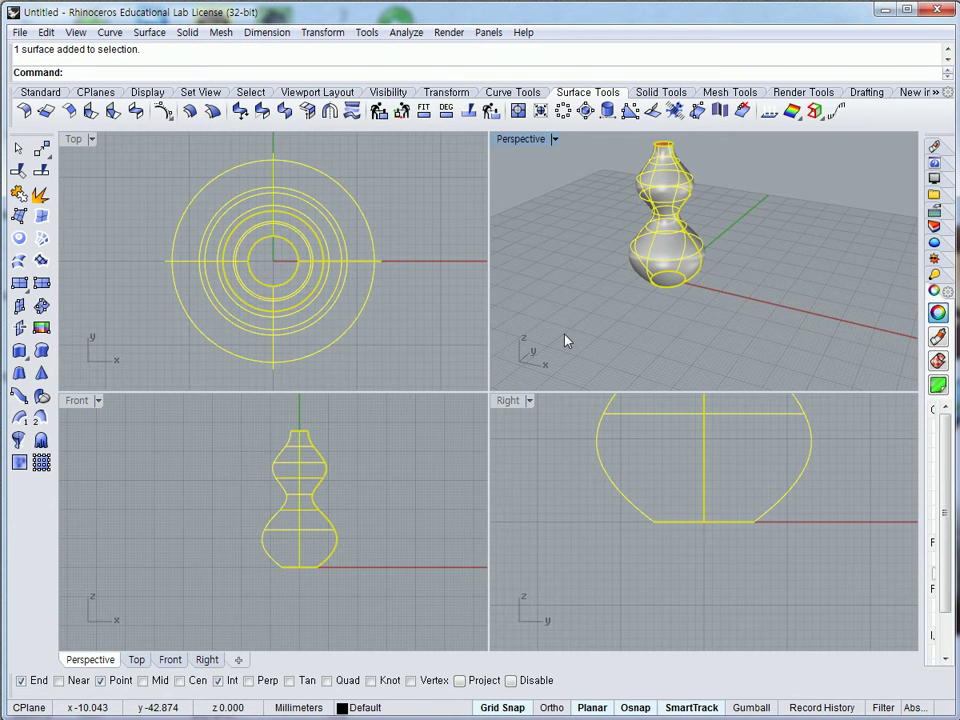
pyautogui.click(36, 92)
pyautogui.click(33, 300)
pyautogui.moveTo(620, 281); pyautogui.dragTo(620, 330, button='right')
pyautogui.scroll(-3, 362, 324)
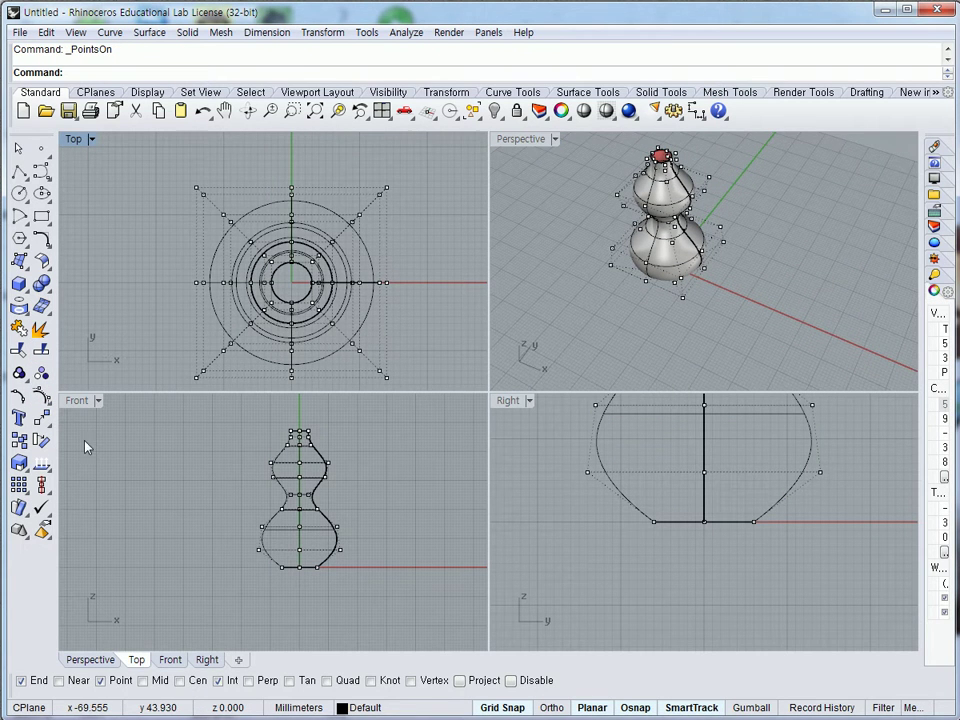
pyautogui.rightClick(42, 441)
# - Move the revolved vase along the X axis, clear of the profile curve
pyautogui.click(655, 270)
pyautogui.moveTo(343, 514); pyautogui.dragTo(283, 505, button='right')
pyautogui.moveTo(208, 508); pyautogui.dragTo(322, 506)
pyautogui.moveTo(229, 457); pyautogui.dragTo(276, 450, button='right')
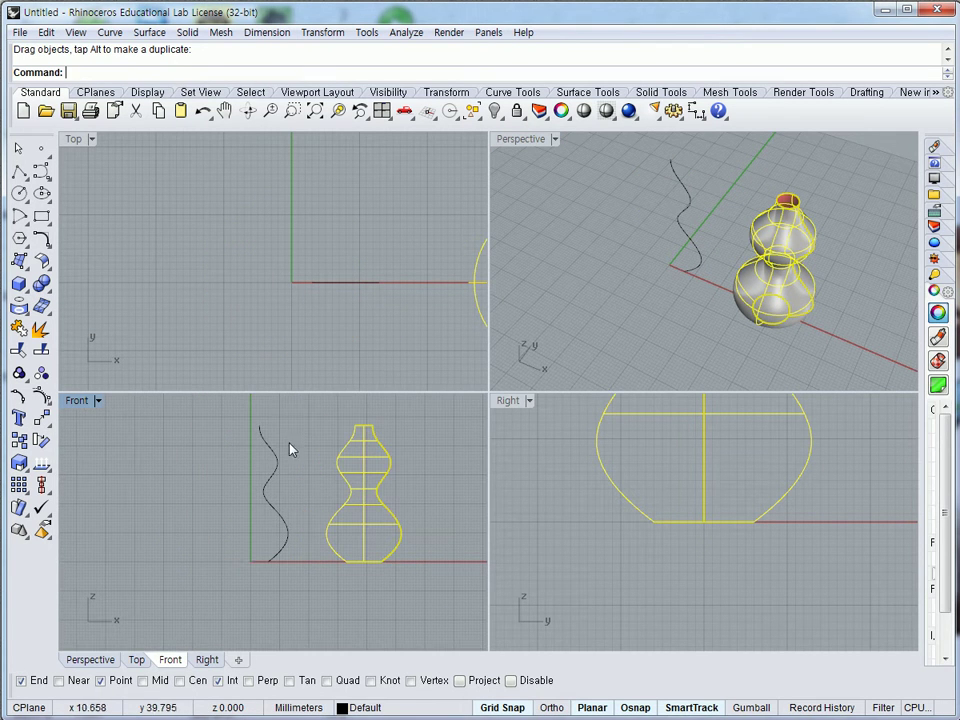
# - Revolve the profile curve a full turn about the vertical axis through the origin, with Deformable=Yes and PointCount=16
pyautogui.click(584, 92)
pyautogui.click(18, 440)
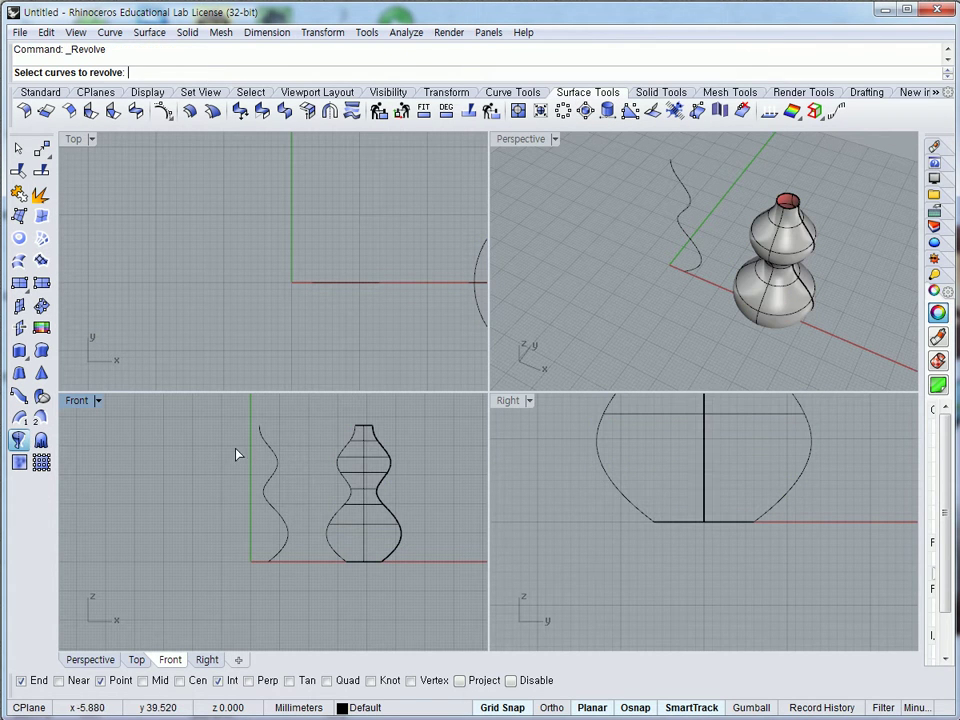
pyautogui.click(277, 455)
pyautogui.press('Return')
pyautogui.write('0')
pyautogui.press('Return')
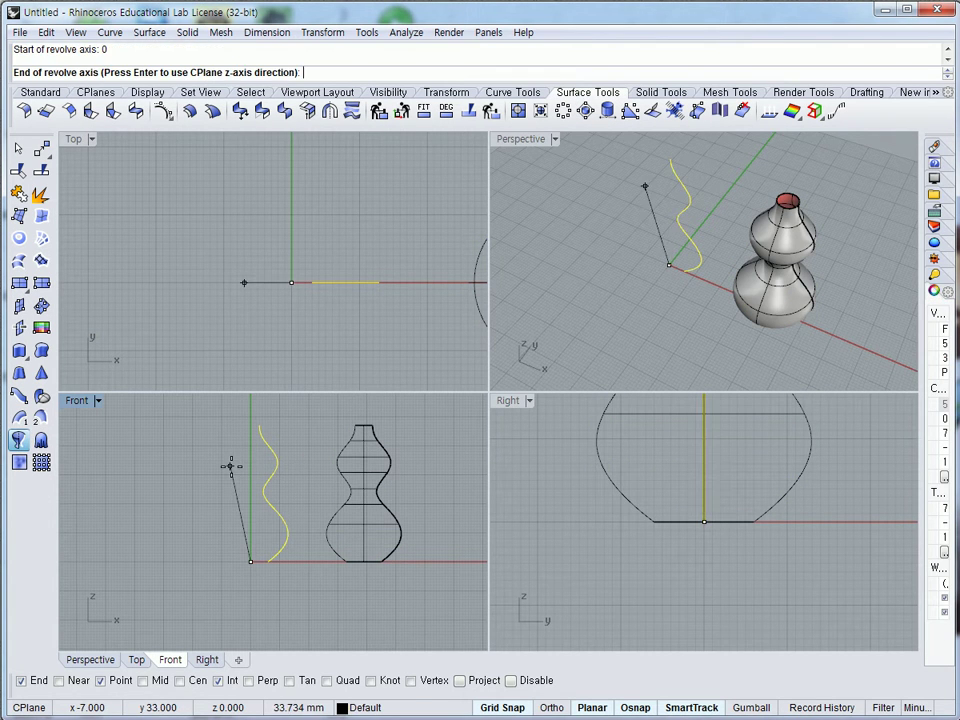
pyautogui.press('Return')
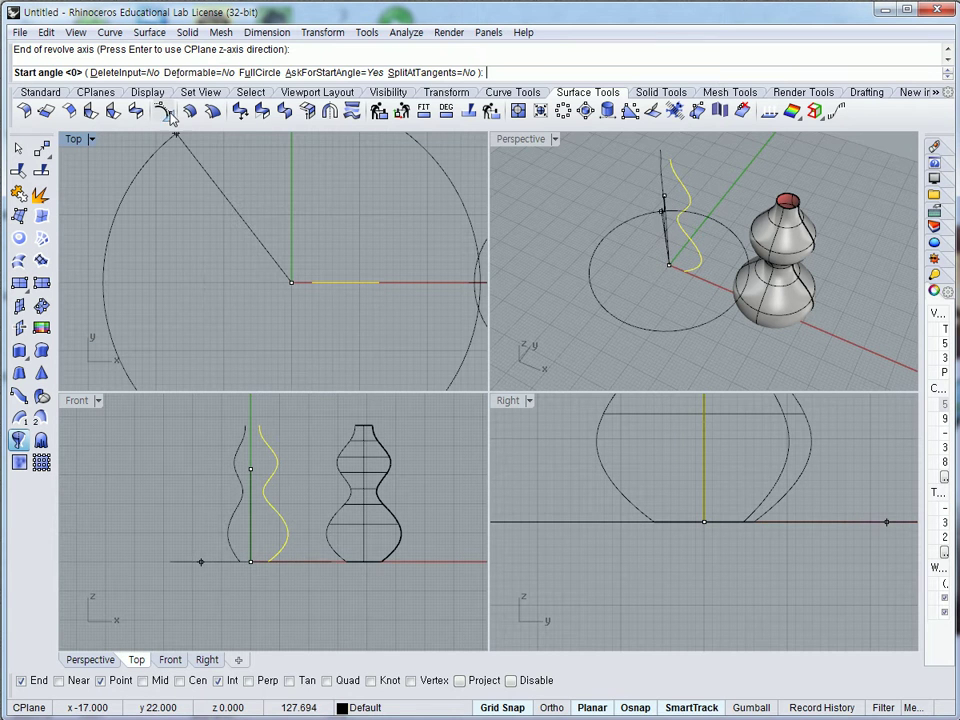
pyautogui.click(198, 72)
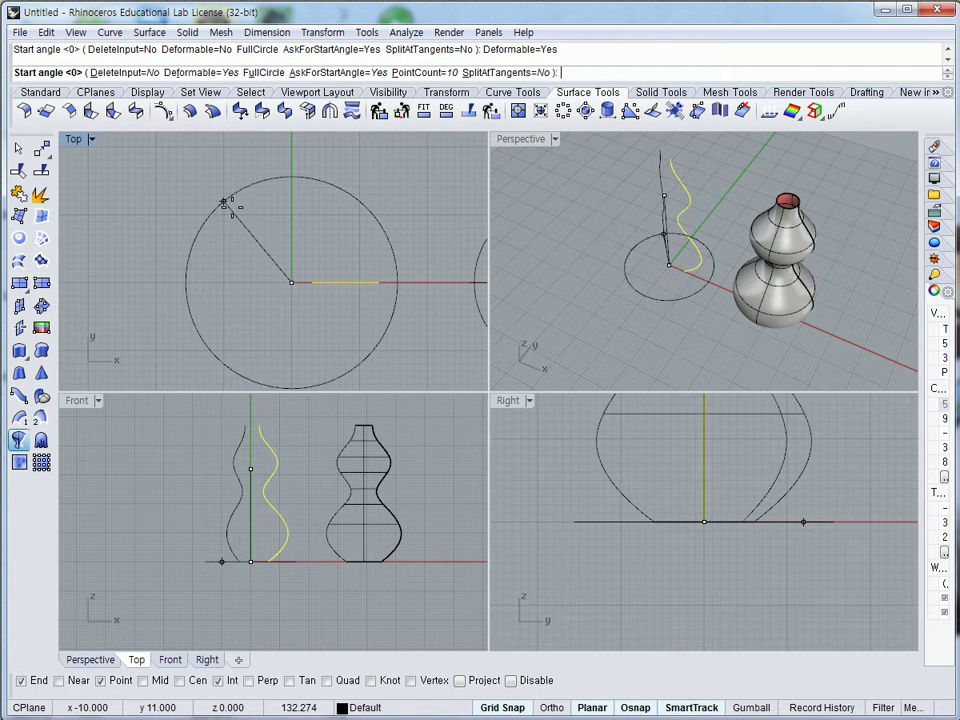
pyautogui.click(425, 72)
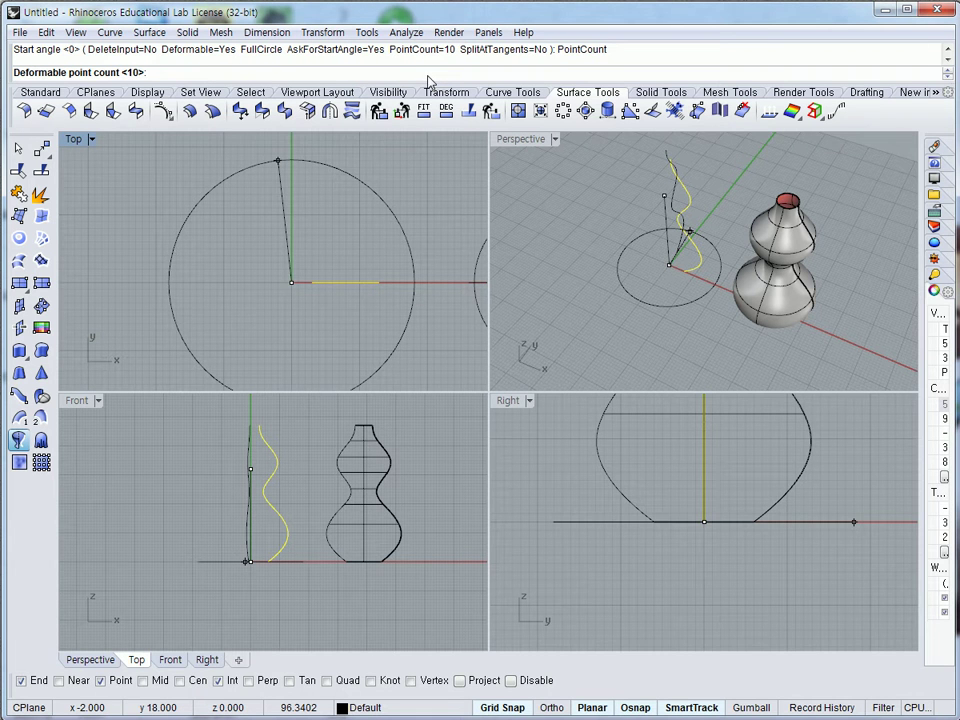
pyautogui.press('Return')
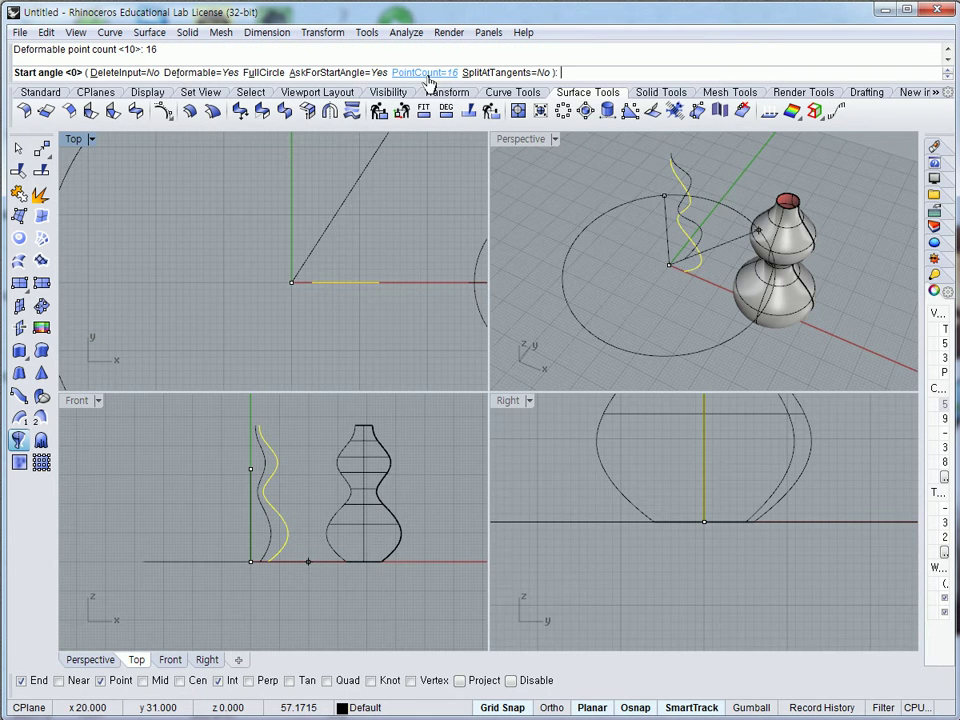
pyautogui.click(420, 282)
pyautogui.press('Return')
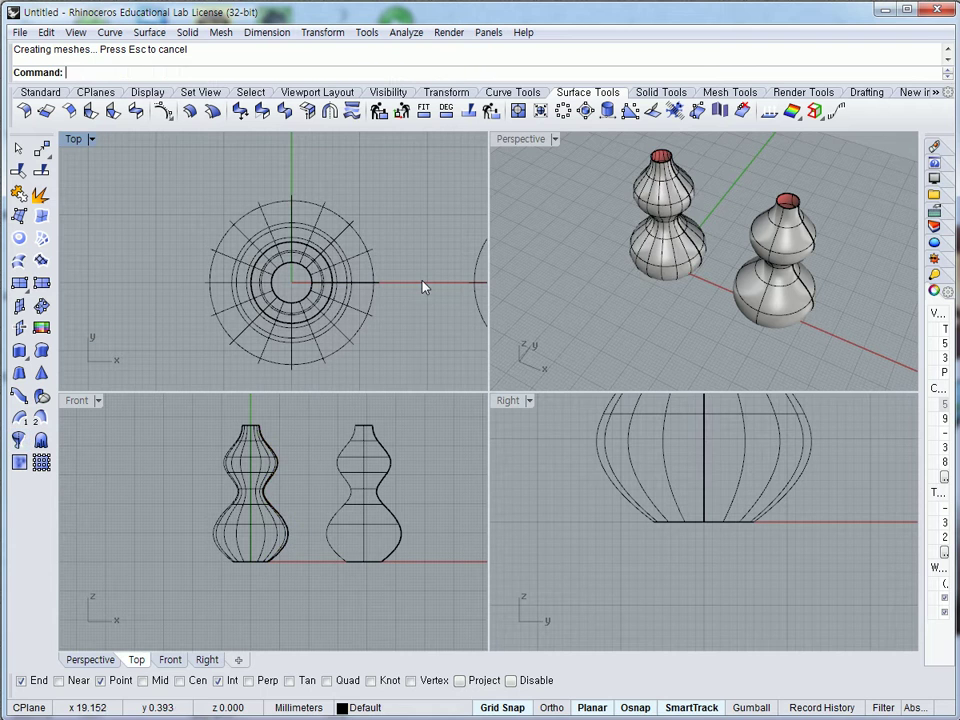
# - Move the deformable vase along the X axis to the far side of the first vase
pyautogui.moveTo(653, 270); pyautogui.dragTo(591, 321, button='right')
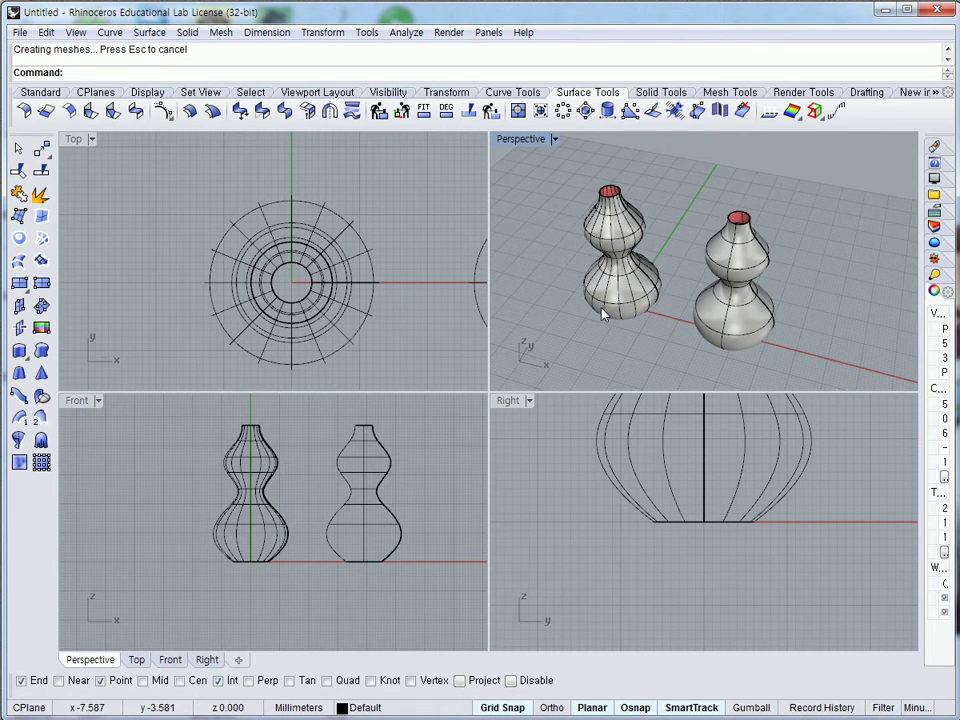
pyautogui.click(615, 312)
pyautogui.moveTo(623, 311); pyautogui.dragTo(848, 358)
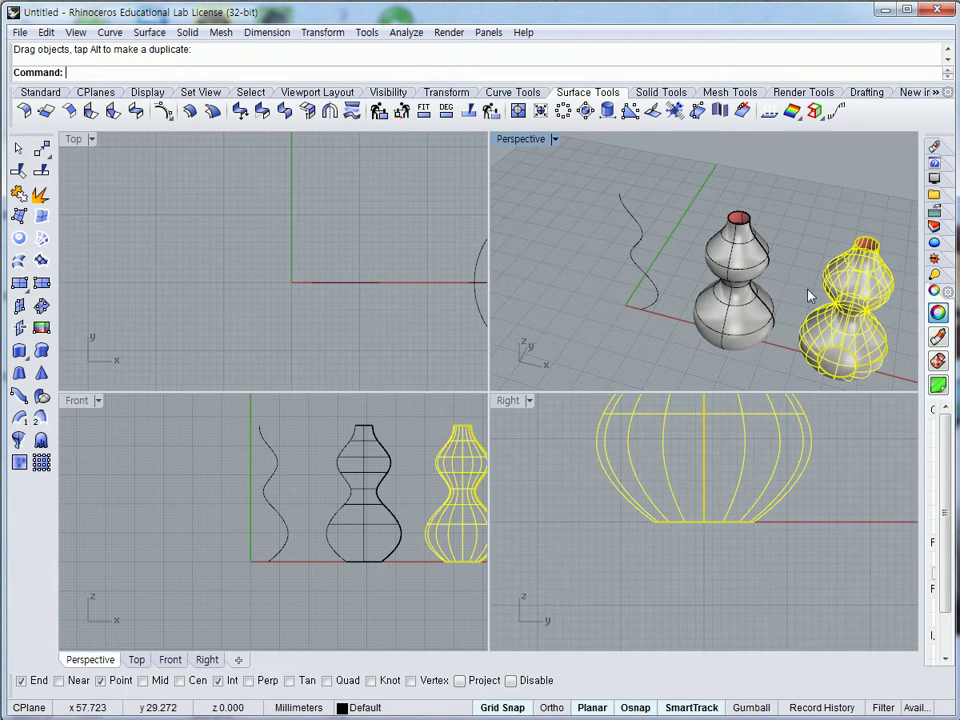
# - Turn on the control points of both revolved vases for comparison
pyautogui.keyDown('shift'); pyautogui.moveTo(810, 296); pyautogui.dragTo(706, 264, button='right'); pyautogui.keyUp('shift')
pyautogui.doubleClick(536, 143)
pyautogui.click(576, 285)
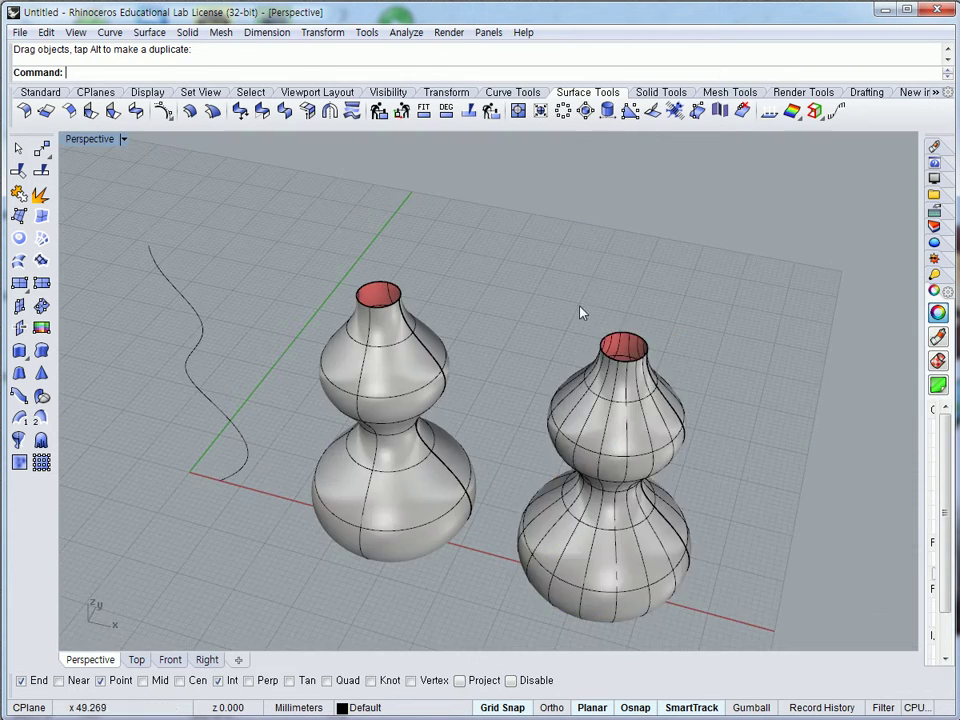
pyautogui.moveTo(576, 285); pyautogui.dragTo(547, 340, button='right')
pyautogui.click(451, 316)
pyautogui.keyDown('shift'); pyautogui.click(598, 357); pyautogui.keyUp('shift')
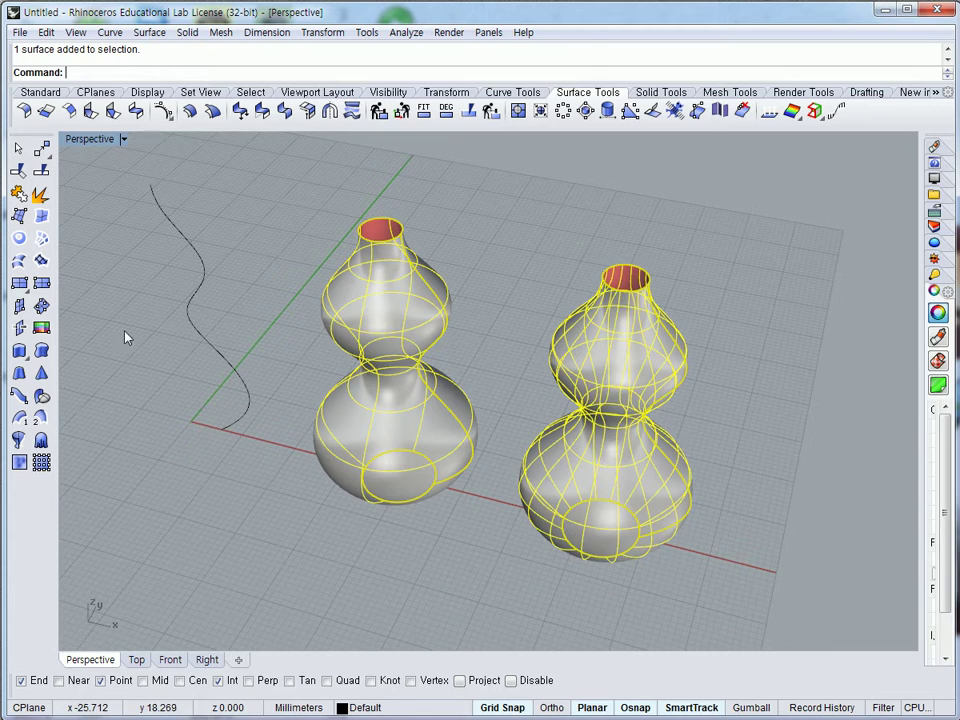
pyautogui.click(38, 93)
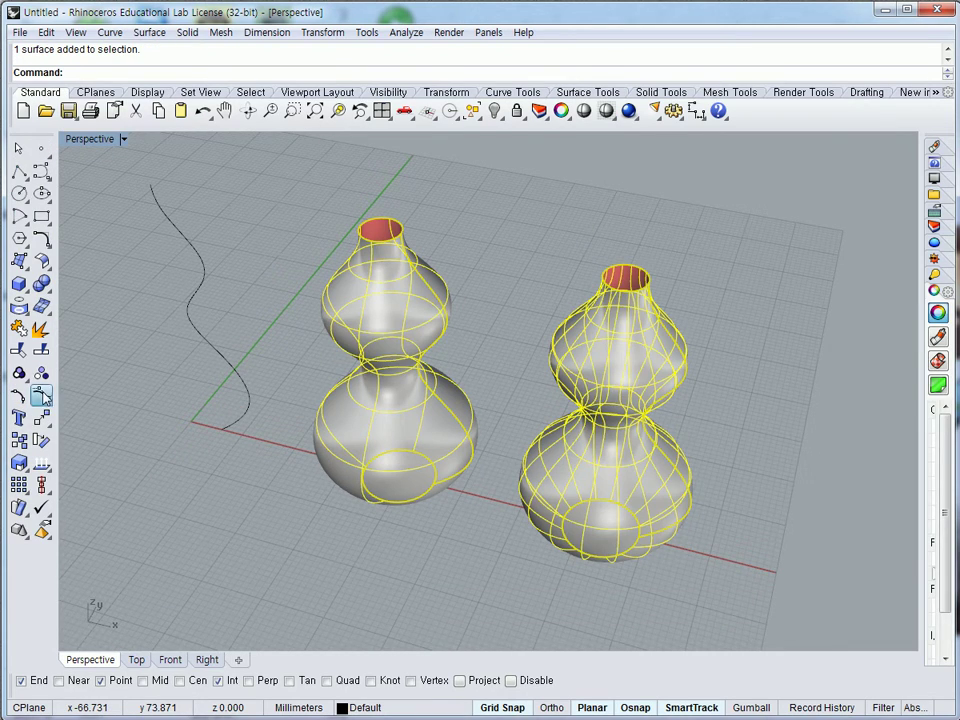
pyautogui.click(21, 285)
pyautogui.moveTo(322, 440); pyautogui.dragTo(196, 305, button='right')
pyautogui.doubleClick(95, 148)
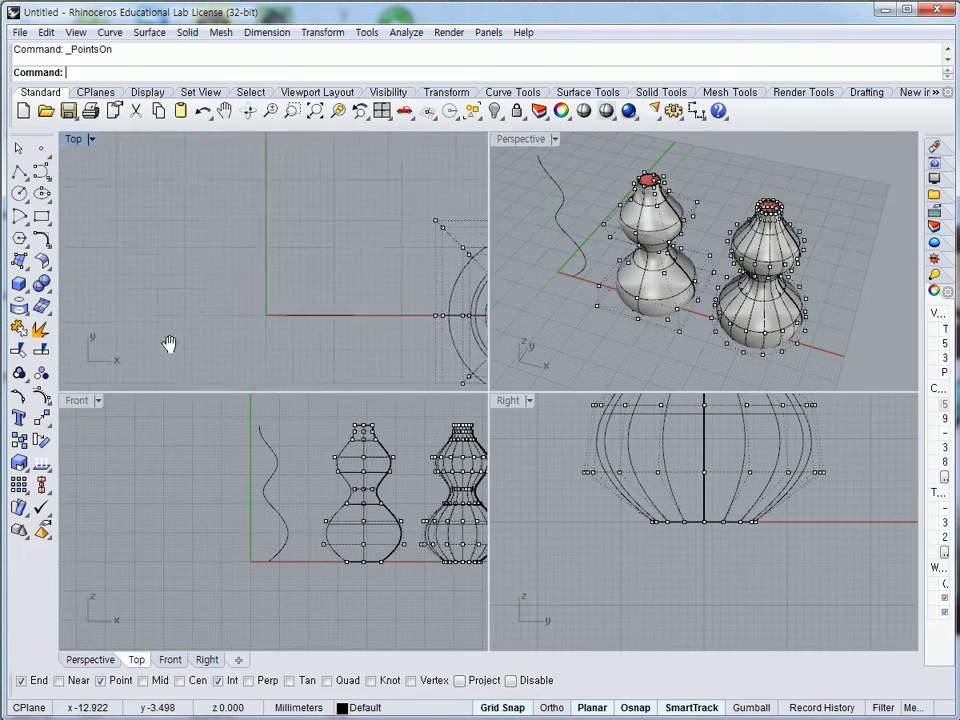
# - Raise the rim control points of the deformable vase to lengthen its neck, and select the control-point ring around its upper bulge
pyautogui.click(205, 458)
pyautogui.scroll(3, 313, 495)
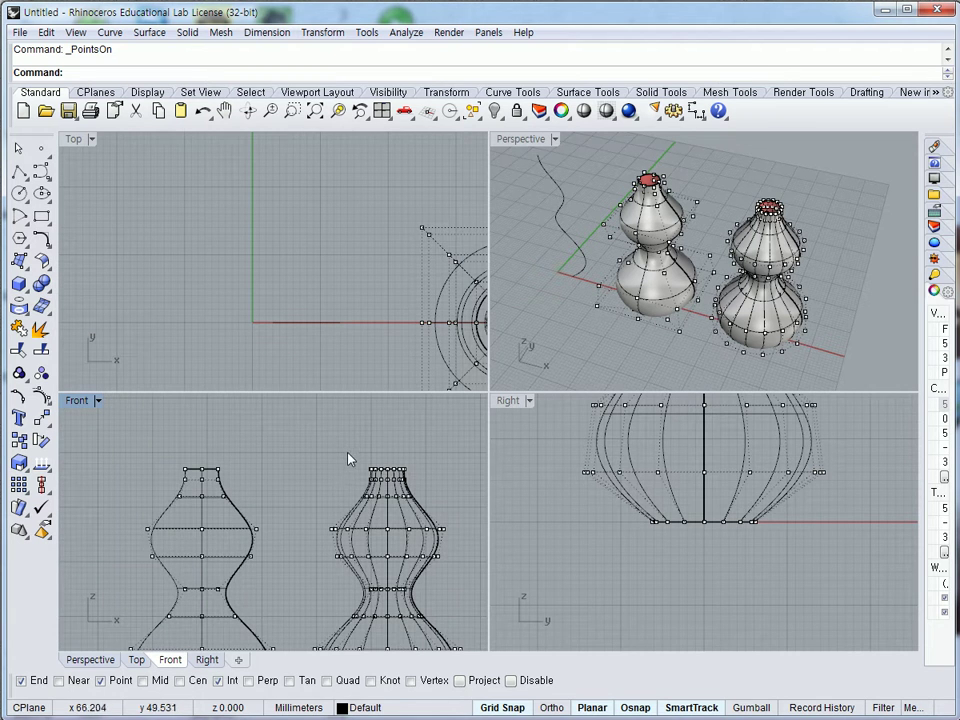
pyautogui.moveTo(424, 476); pyautogui.dragTo(424, 436)
pyautogui.press('Escape')
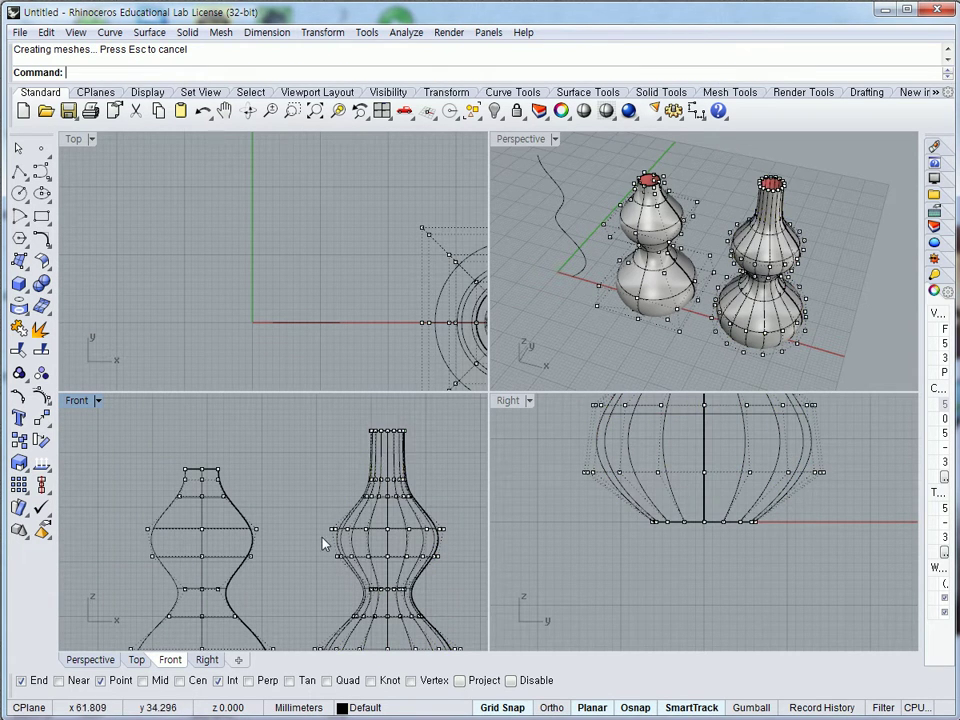
pyautogui.moveTo(416, 540); pyautogui.dragTo(467, 546)
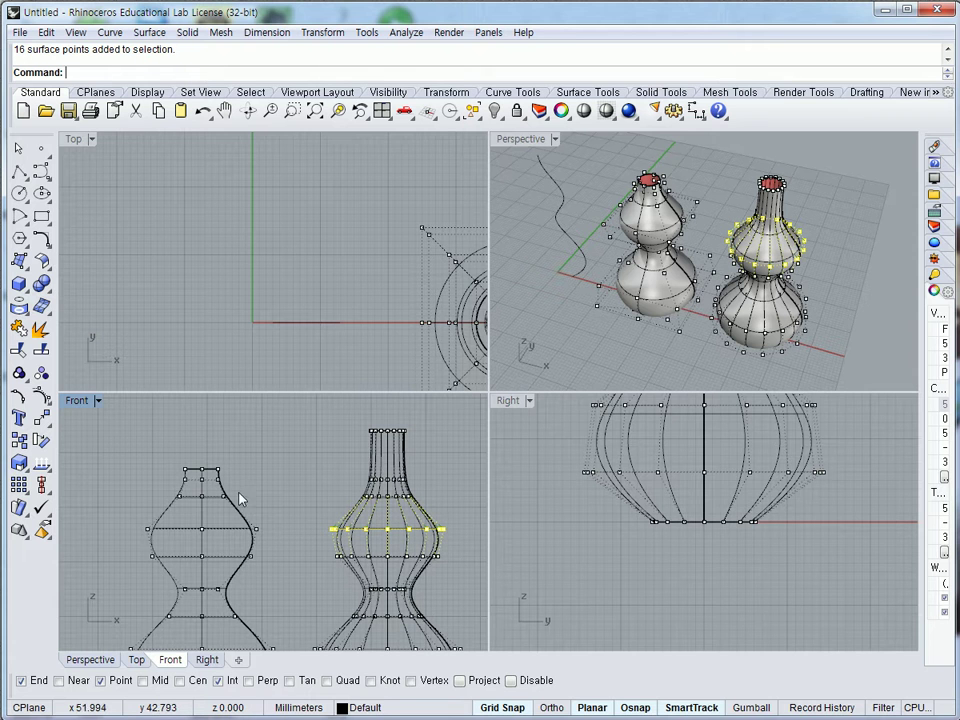
pyautogui.click(18, 463)
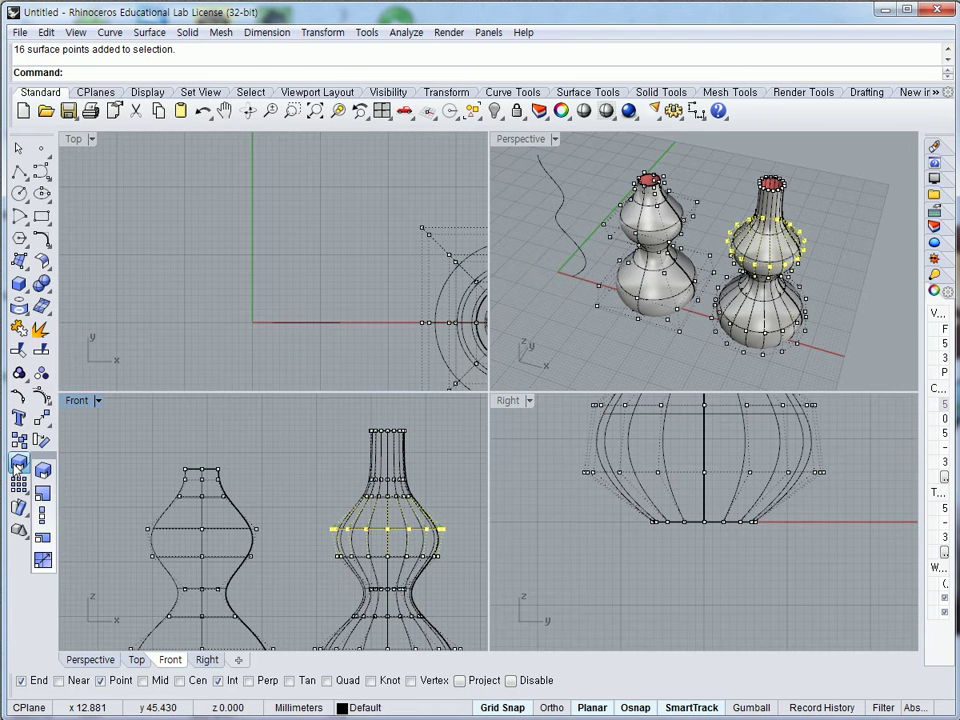
pyautogui.click(43, 520)
pyautogui.moveTo(298, 332); pyautogui.dragTo(193, 321, button='right')
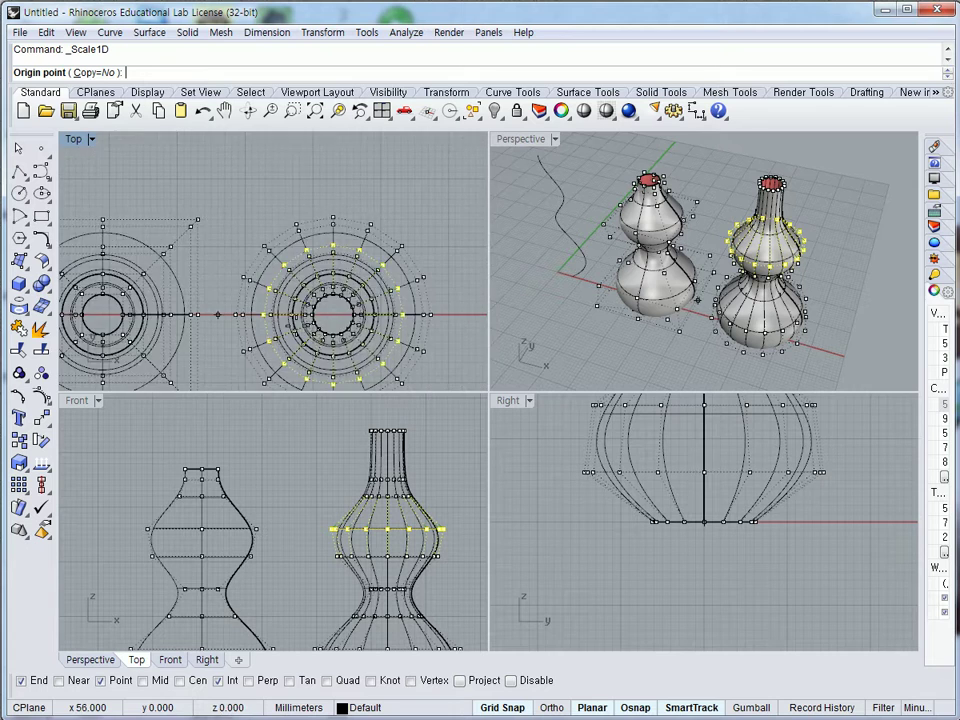
pyautogui.scroll(2, 350, 320)
pyautogui.click(346, 305)
pyautogui.scroll(-1, 372, 308)
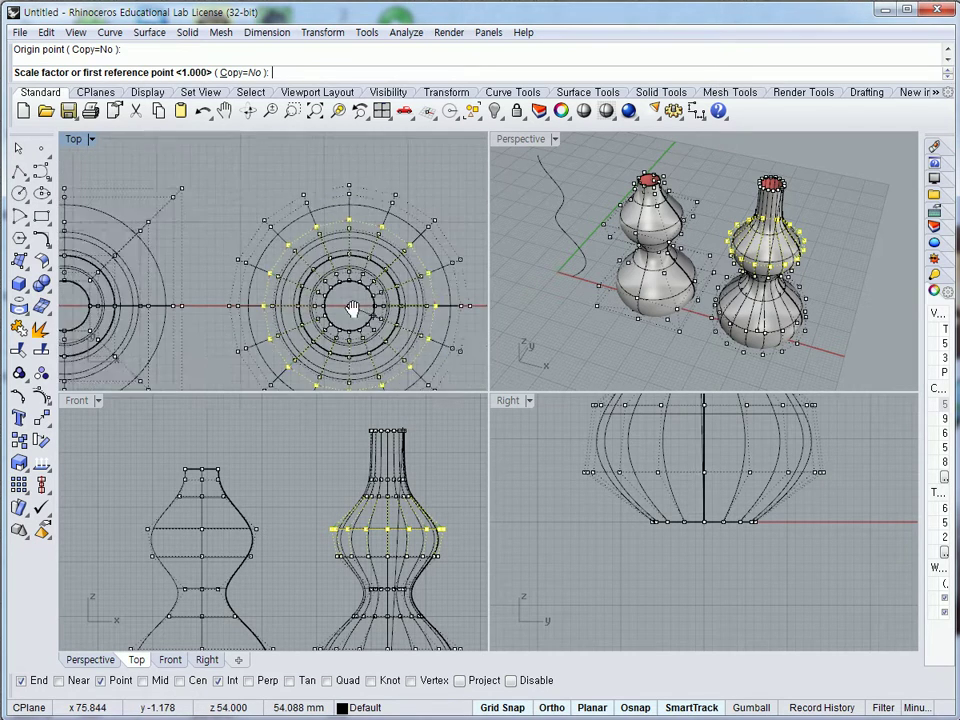
pyautogui.moveTo(454, 305); pyautogui.dragTo(365, 306, button='right')
pyautogui.click(404, 312)
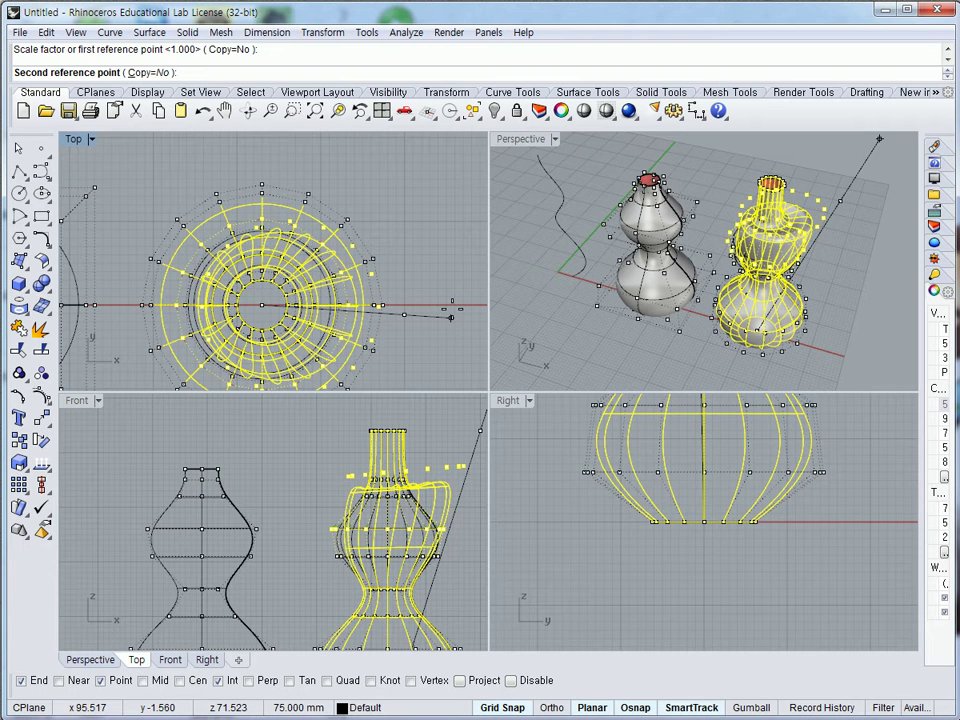
pyautogui.click(437, 311)
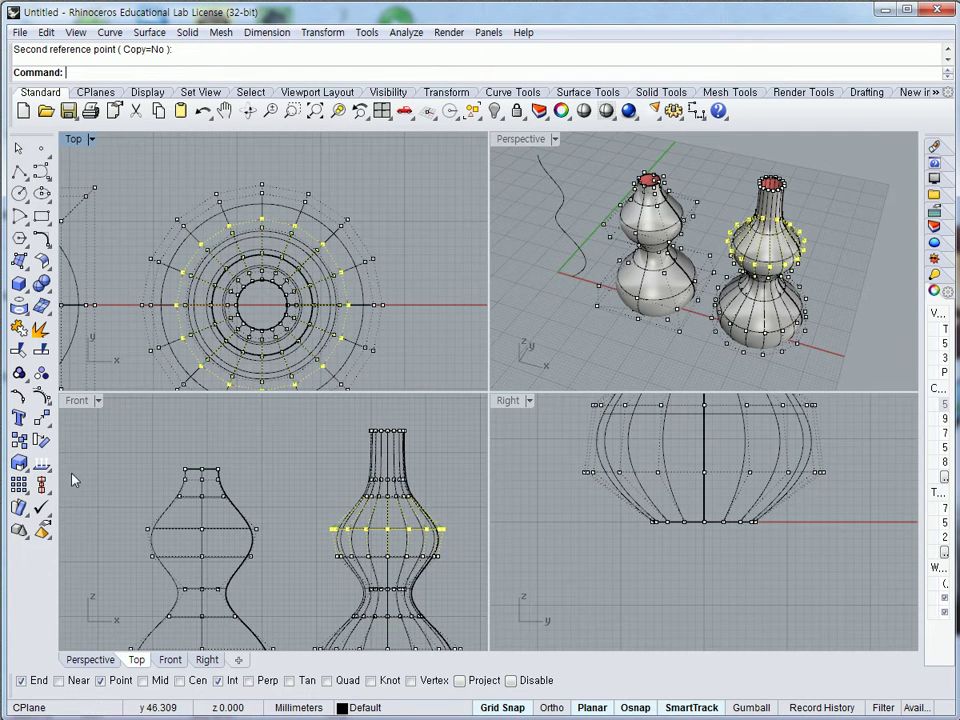
# - Enlarge the selected upper-bulge control-point ring outward with Scale 2D, using the vase's centre as origin in the Top view
pyautogui.rightClick(20, 350)
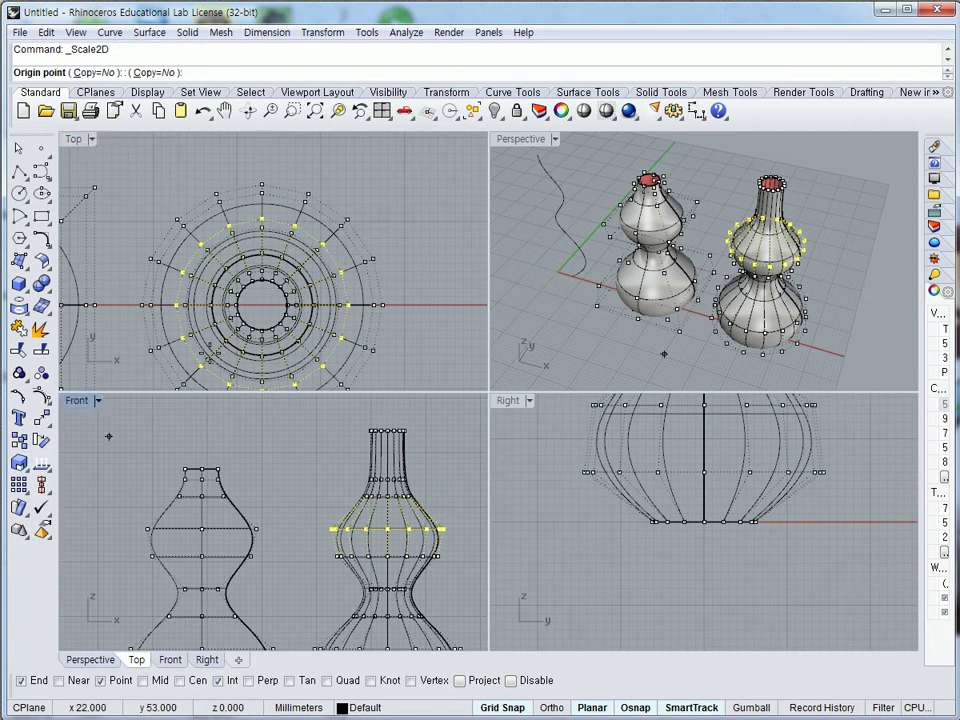
pyautogui.click(262, 304)
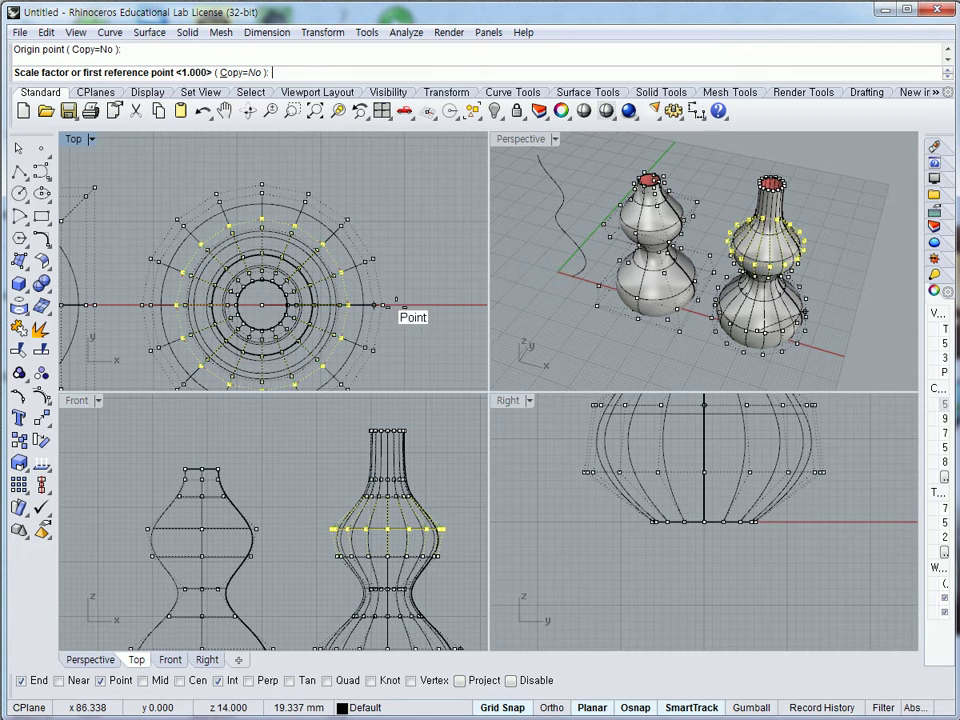
pyautogui.click(405, 304)
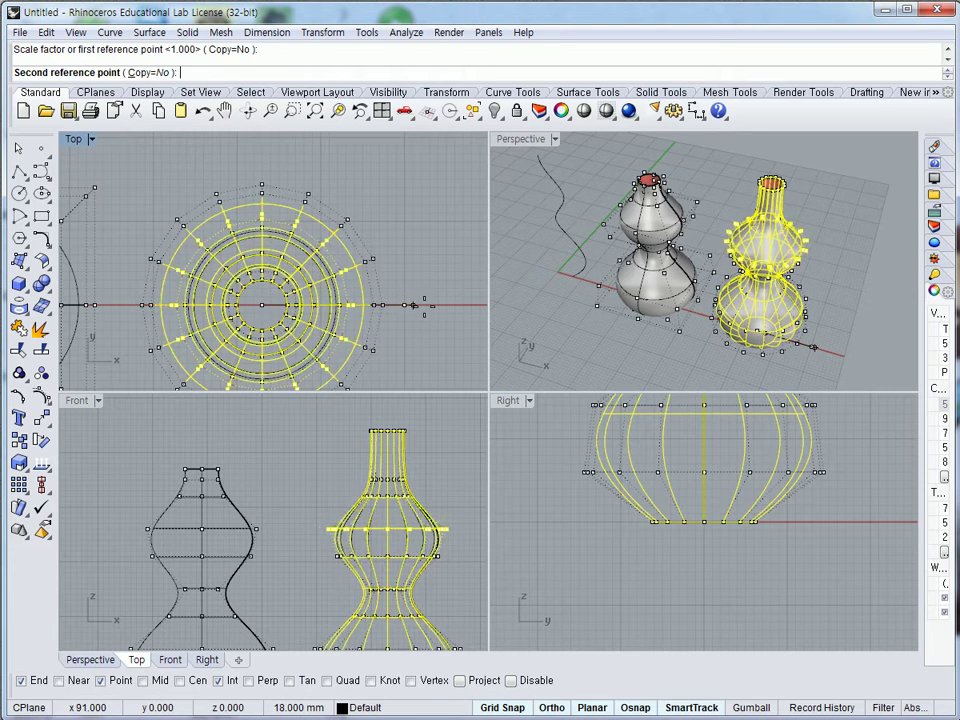
pyautogui.click(467, 305)
pyautogui.moveTo(621, 328); pyautogui.dragTo(611, 302, button='right')
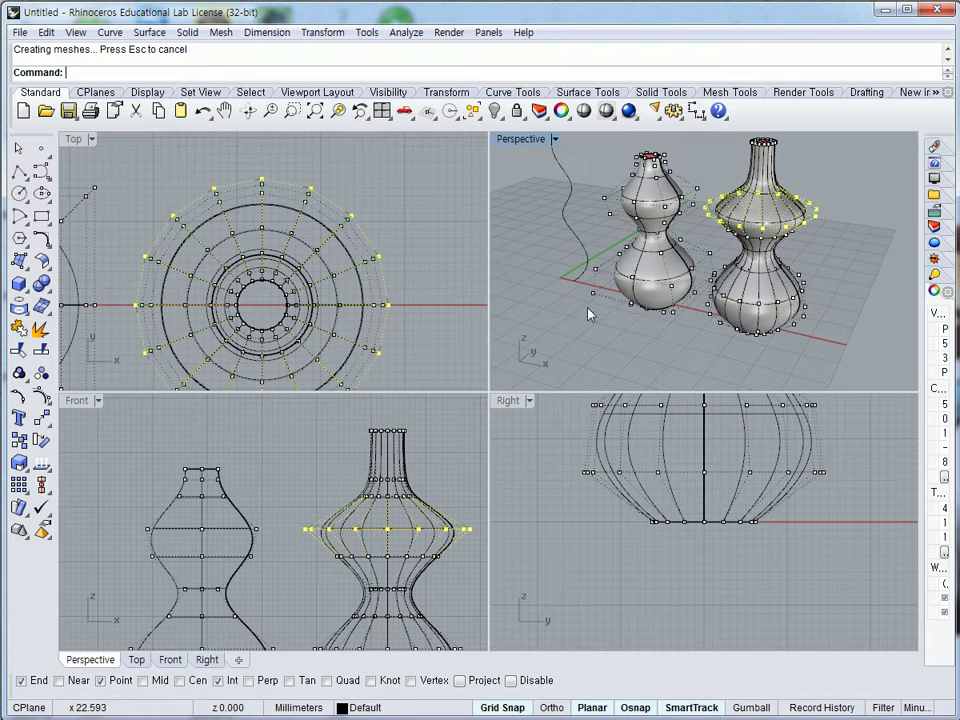
# - Deselect the scaled control points and turn off control points on both vases
pyautogui.click(416, 326)
pyautogui.scroll(-3, 404, 316)
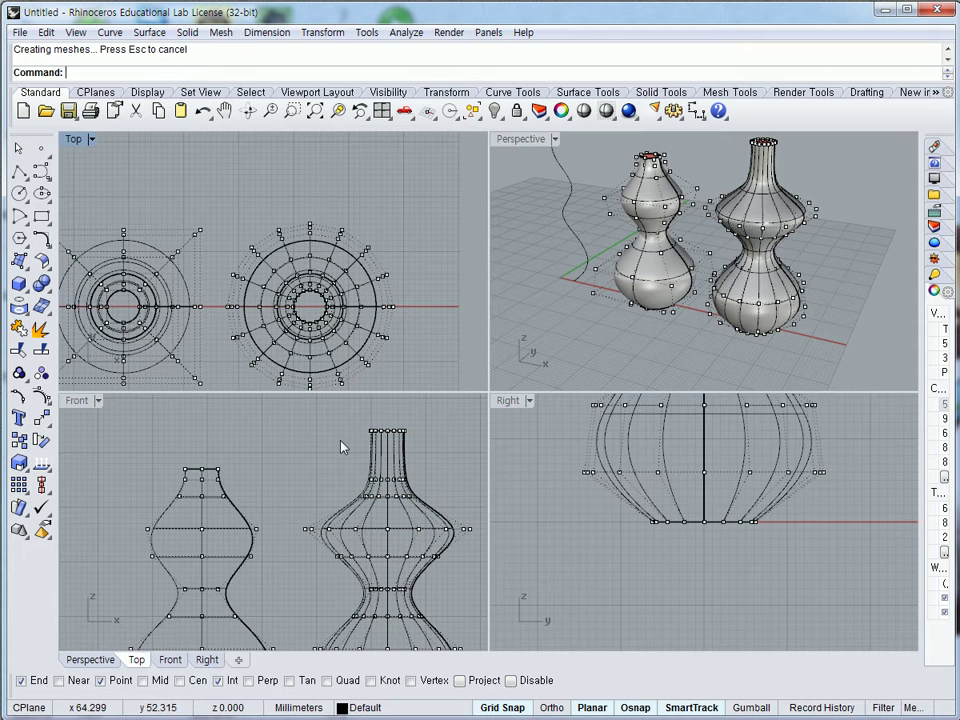
pyautogui.click(20, 395)
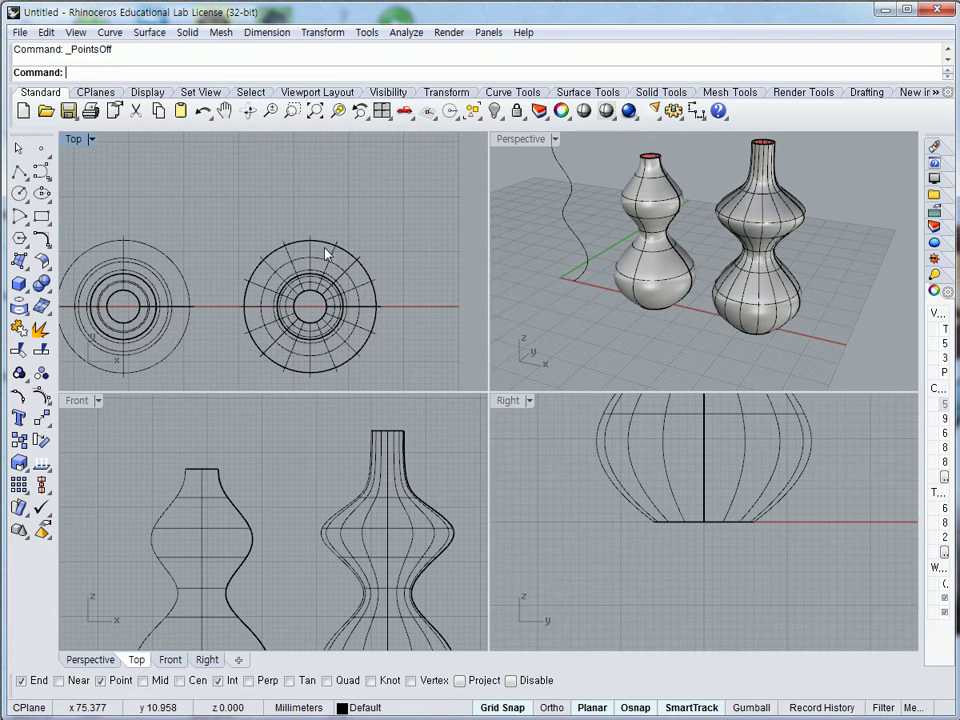
pyautogui.scroll(-3, 313, 250)
pyautogui.moveTo(348, 275); pyautogui.dragTo(333, 246, button='right')
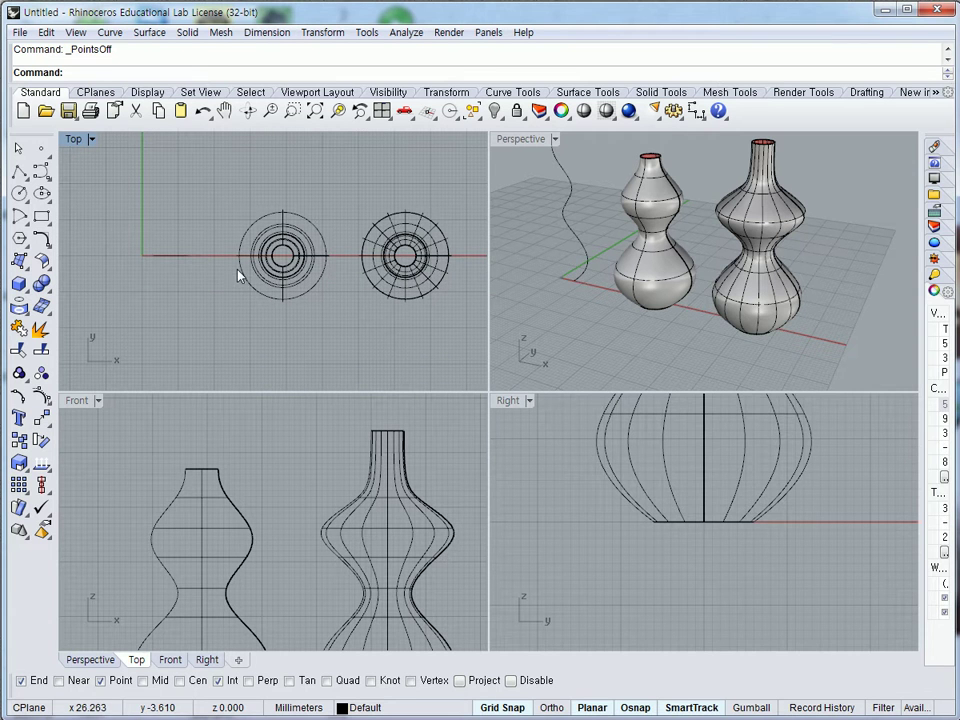
pyautogui.click(172, 257)
pyautogui.click(210, 321)
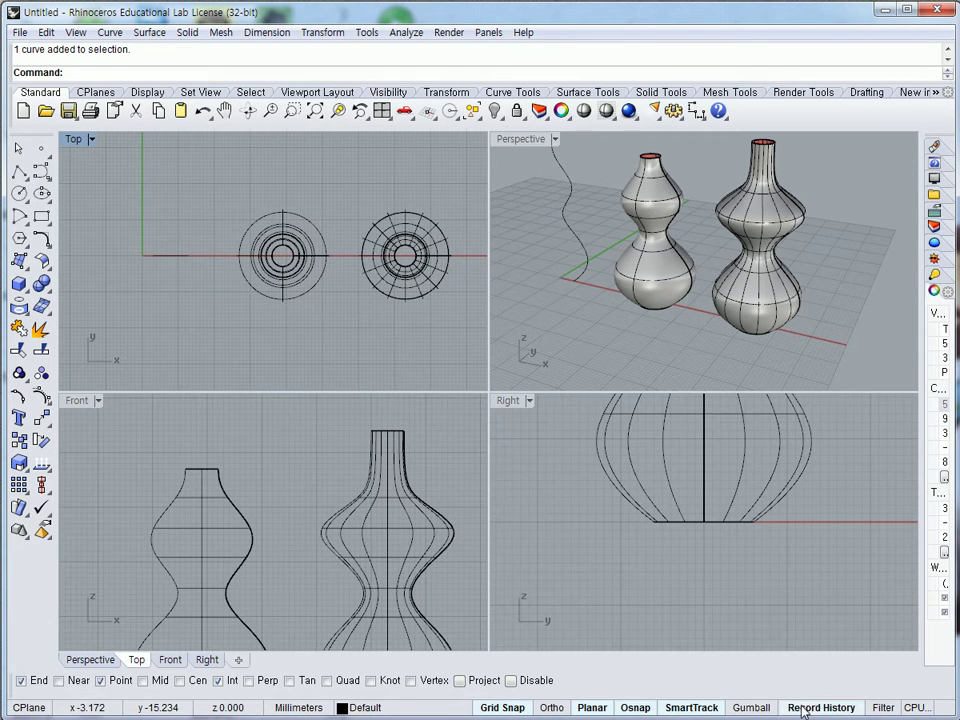
pyautogui.scroll(-4, 328, 446)
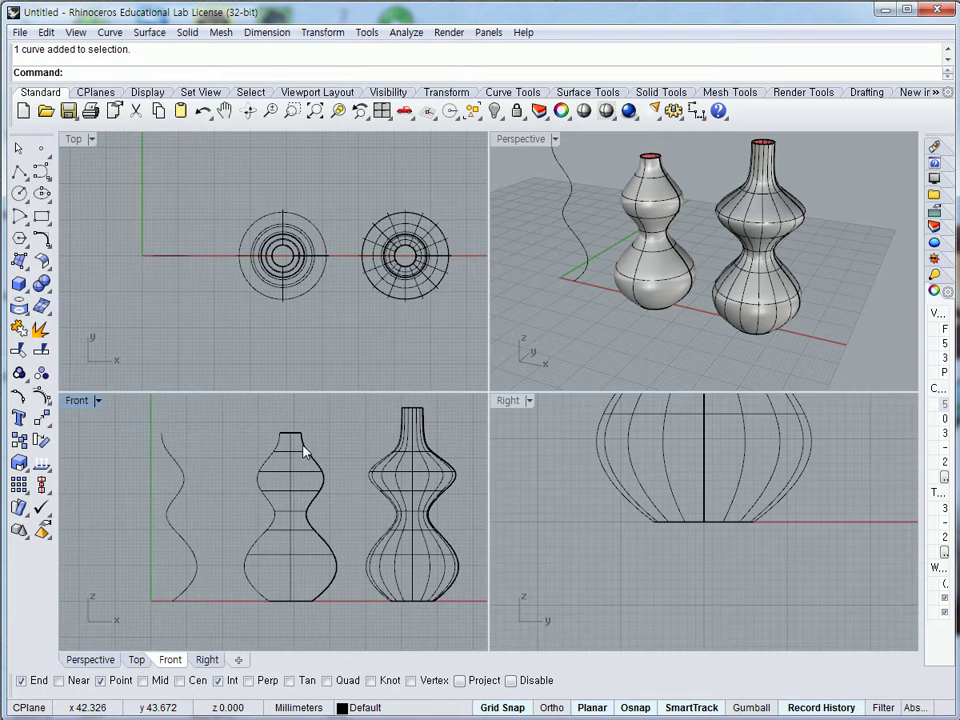
pyautogui.click(185, 487)
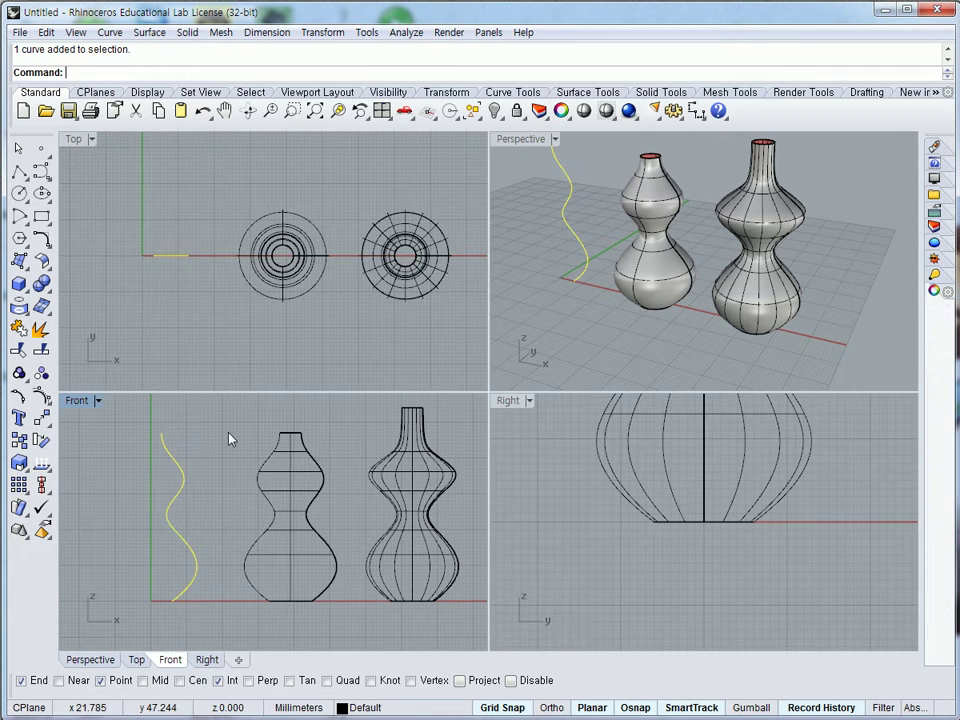
pyautogui.click(222, 226)
pyautogui.click(590, 93)
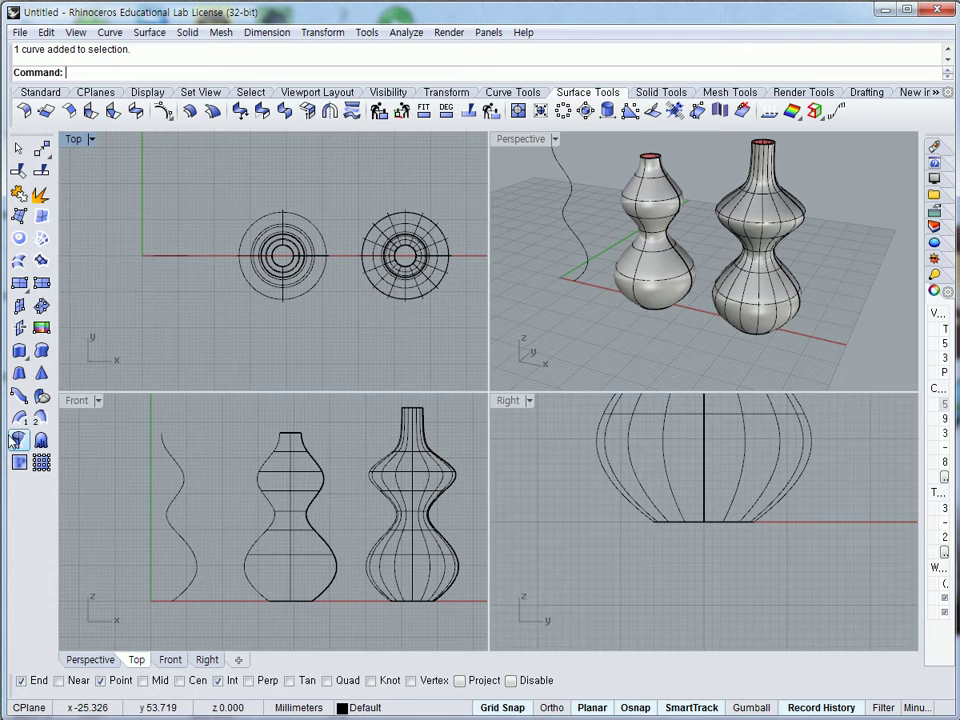
pyautogui.click(19, 440)
pyautogui.click(170, 507)
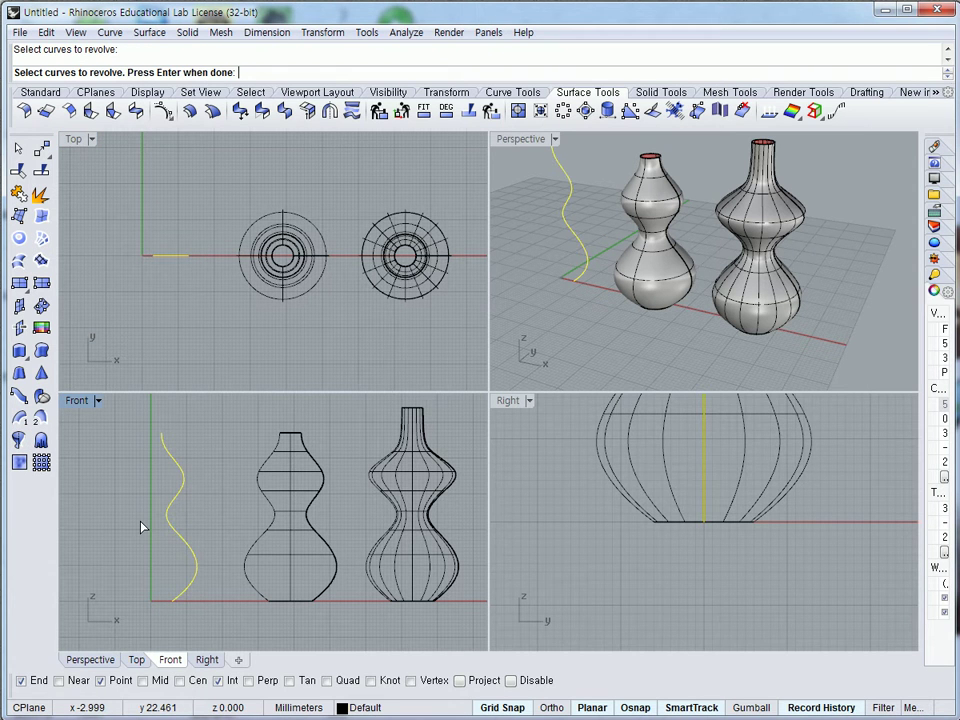
pyautogui.press('Escape')
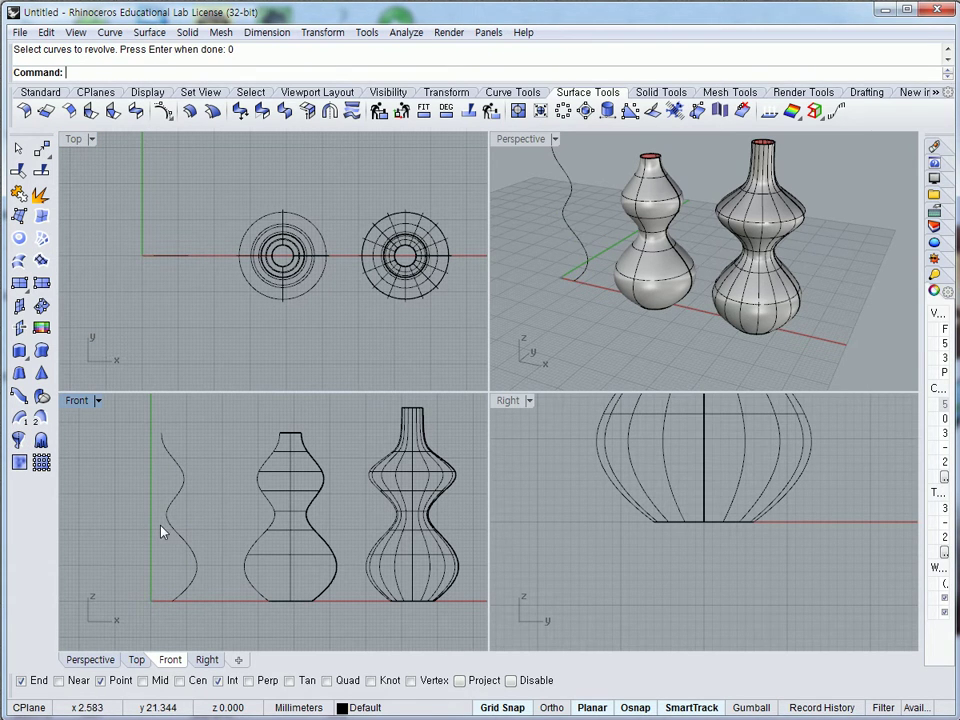
pyautogui.click(165, 531)
pyautogui.press('Return')
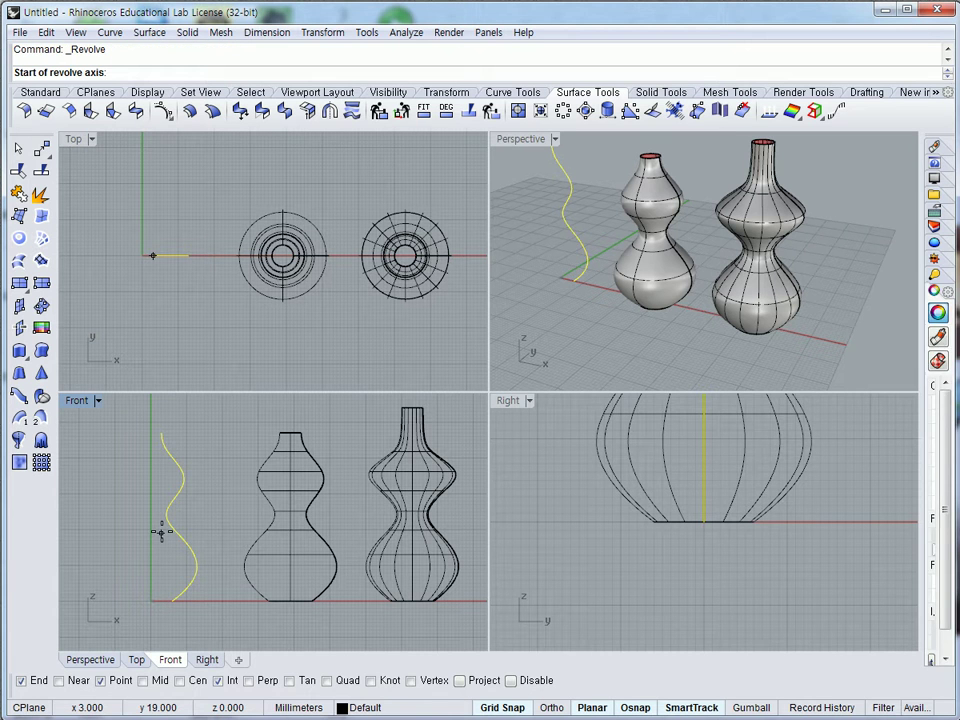
pyautogui.write('0')
pyautogui.press('Return')
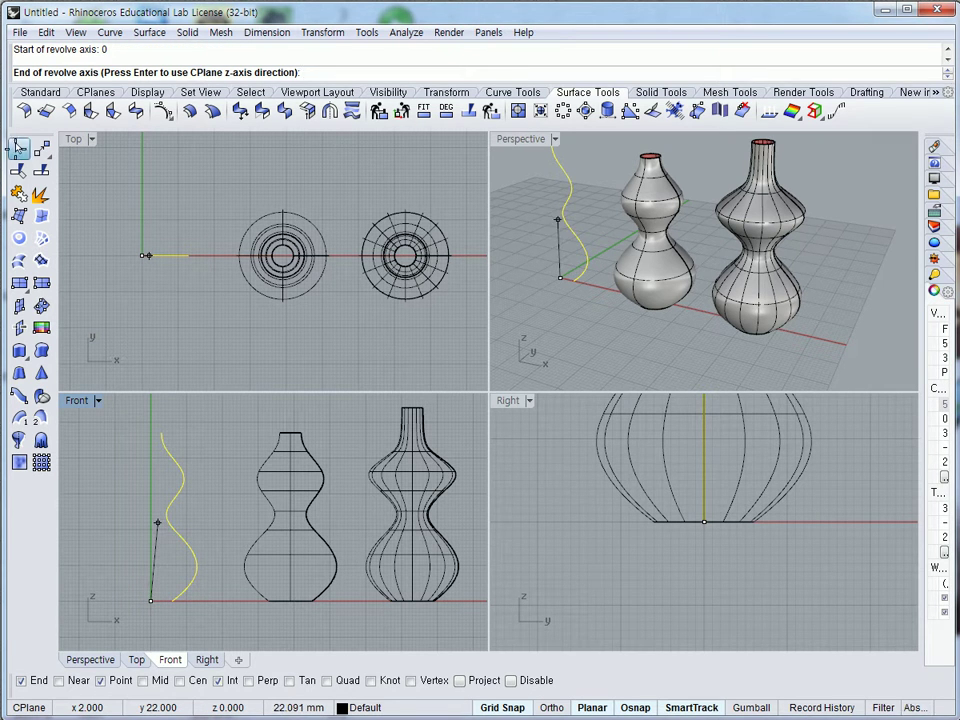
pyautogui.press('Escape')
# - Turn on history recording and revolve the selected profile curve about a vertical axis starting at 0, accepting the remembered deformable full-revolution options
pyautogui.click(792, 707)
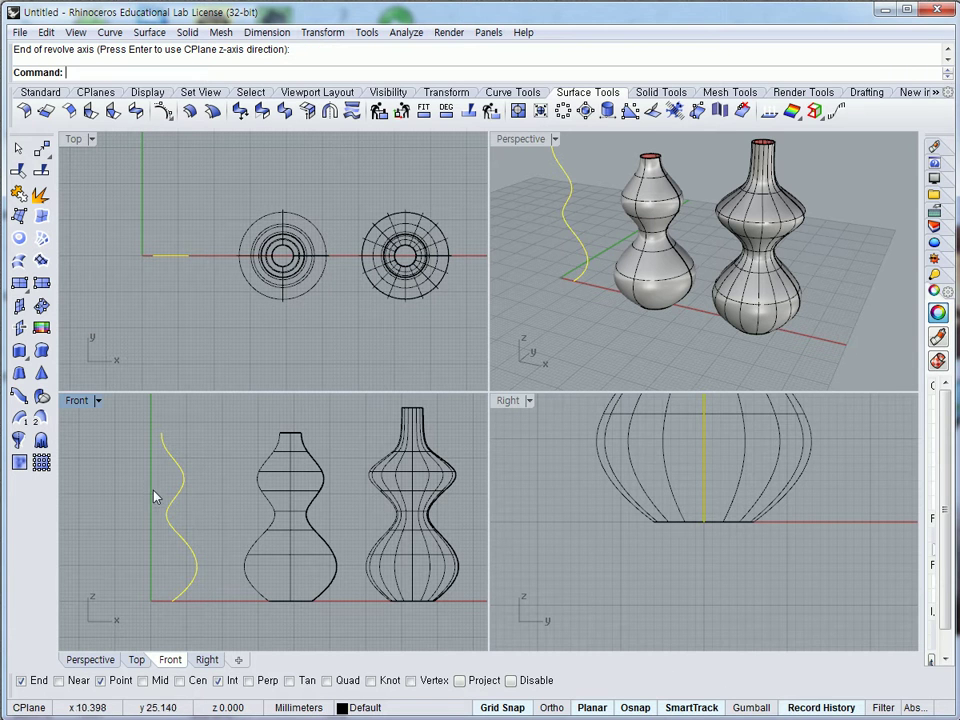
pyautogui.click(19, 440)
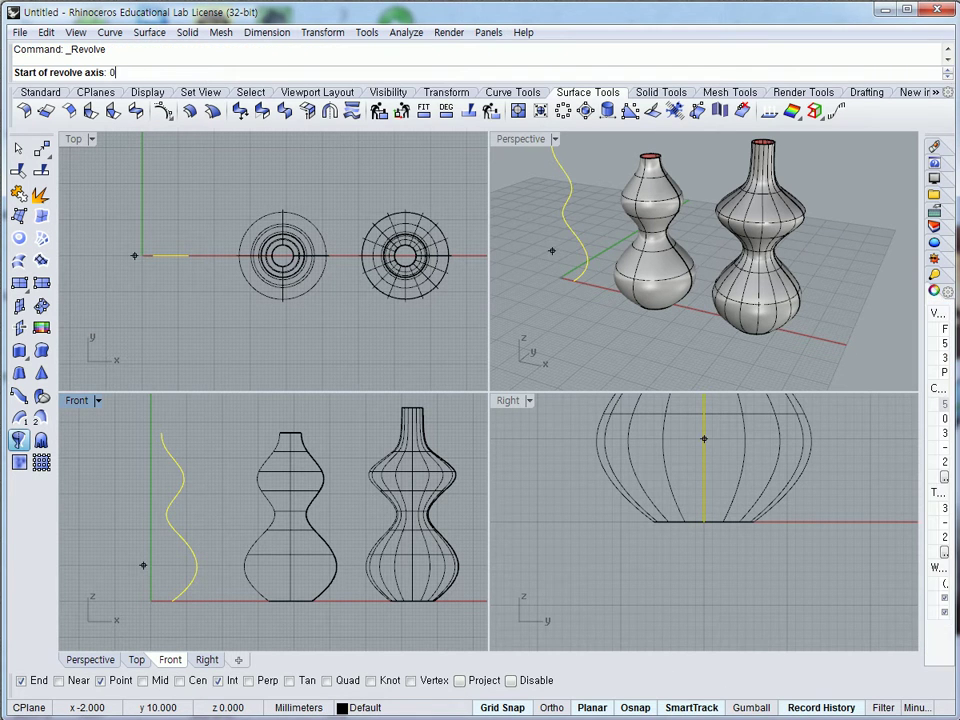
pyautogui.press('Return')
pyautogui.click(151, 561)
pyautogui.press('Return')
pyautogui.press('Return')
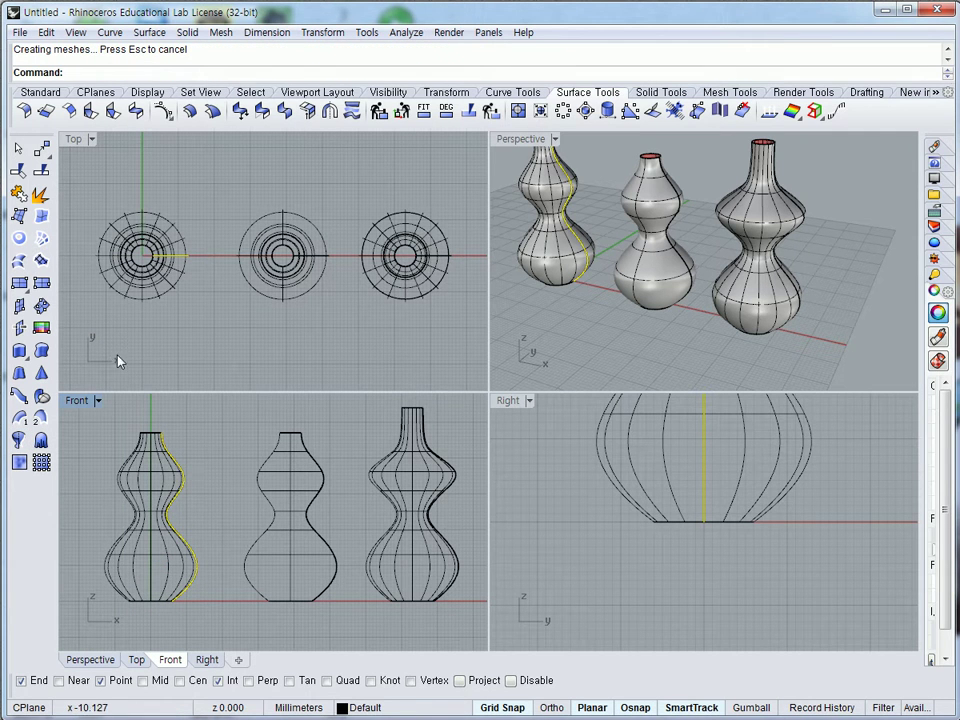
# - Turn on the profile curve's control points and move its two upper-bulge points outward in the Front view to widen the linked vase
pyautogui.click(40, 91)
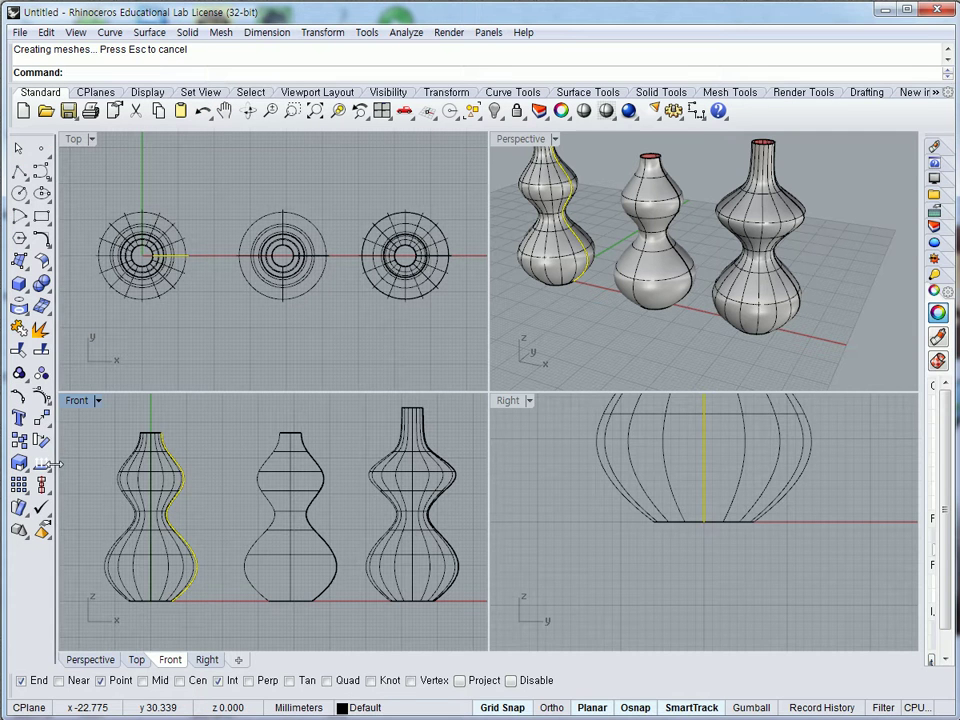
pyautogui.click(40, 397)
pyautogui.scroll(2, 196, 465)
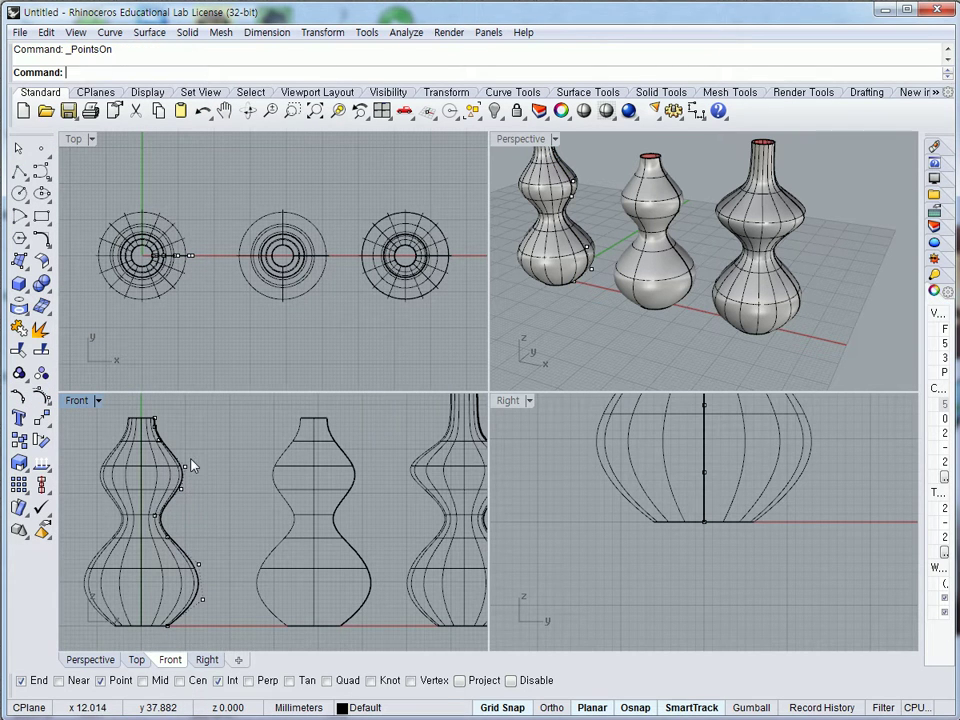
pyautogui.click(186, 466)
pyautogui.moveTo(184, 493); pyautogui.dragTo(210, 492)
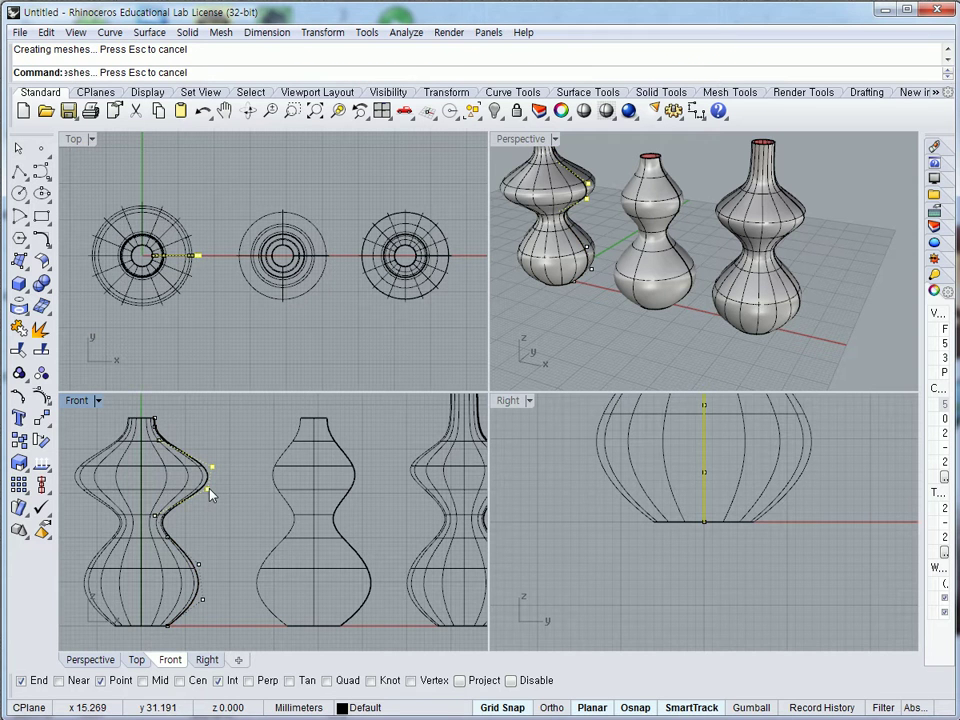
# - Raise the two topmost control points of the profile curve straight up to lengthen the linked vase's neck
pyautogui.moveTo(212, 500); pyautogui.dragTo(224, 515, button='right')
pyautogui.scroll(5, 213, 470)
pyautogui.click(216, 470)
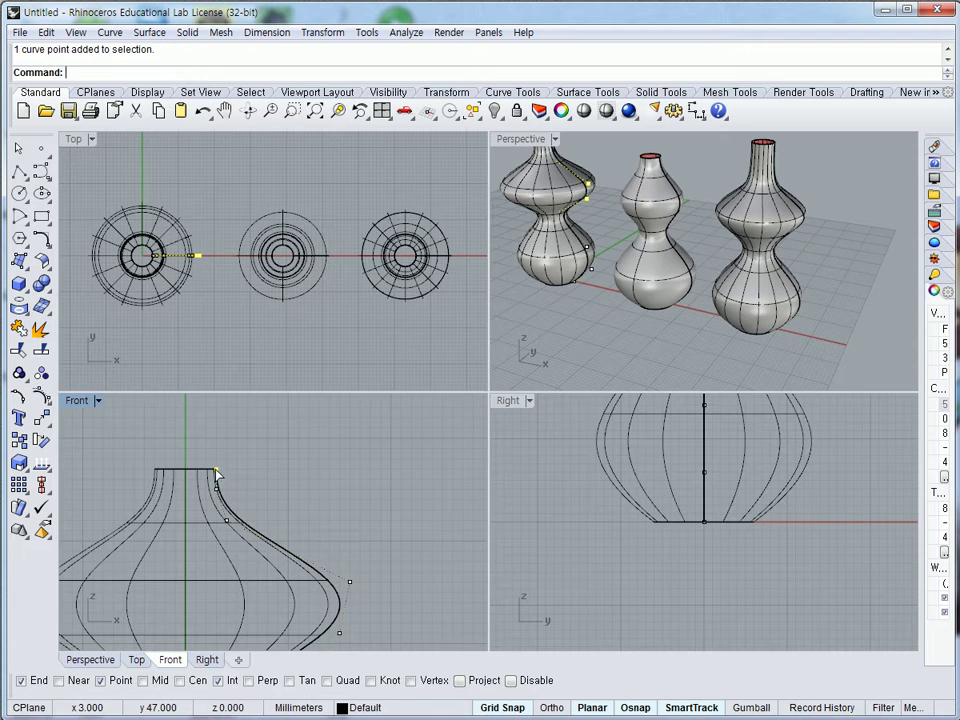
pyautogui.moveTo(217, 471); pyautogui.dragTo(217, 418)
# - Move the profile curve's lower waist control point inward, directly beneath the upper waist point, to narrow the linked vase's waist
pyautogui.scroll(-3, 240, 480)
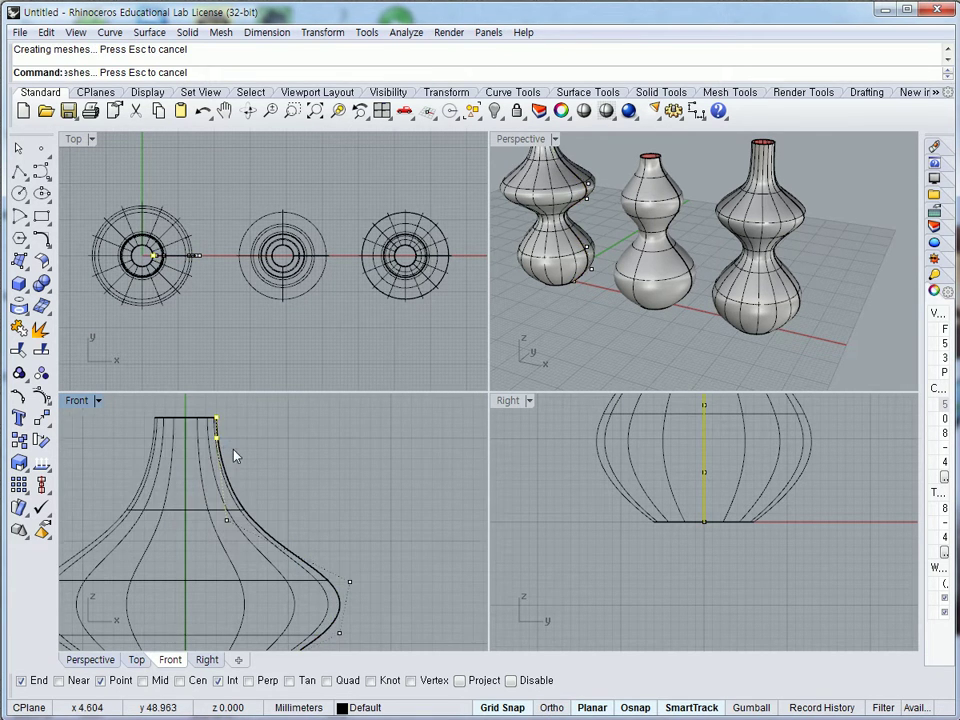
pyautogui.moveTo(240, 491); pyautogui.dragTo(246, 454, button='right')
pyautogui.scroll(3, 240, 490)
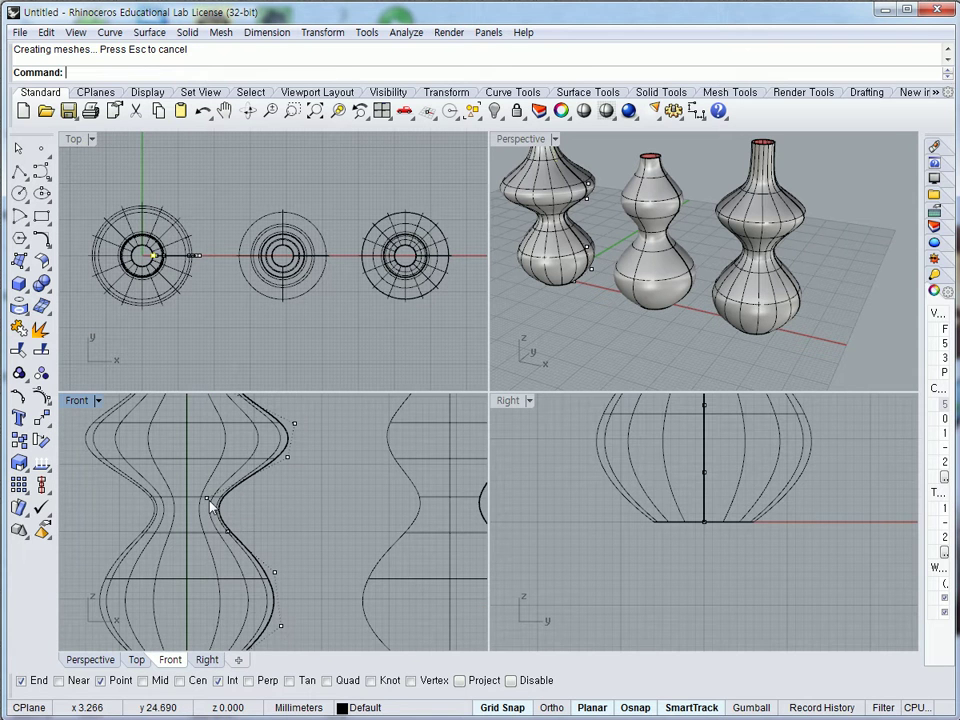
pyautogui.click(209, 500)
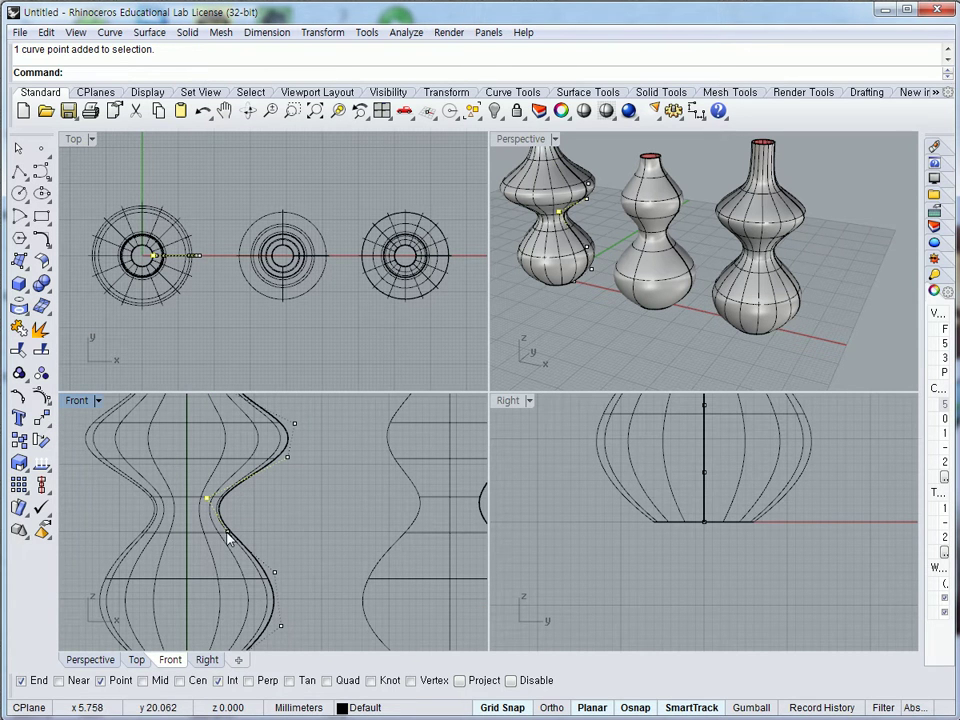
pyautogui.click(228, 538)
pyautogui.moveTo(228, 538); pyautogui.dragTo(207, 531)
# - Compare the shapes and isocurves of the three vases side by side in a maximised Perspective view
pyautogui.scroll(-5, 250, 527)
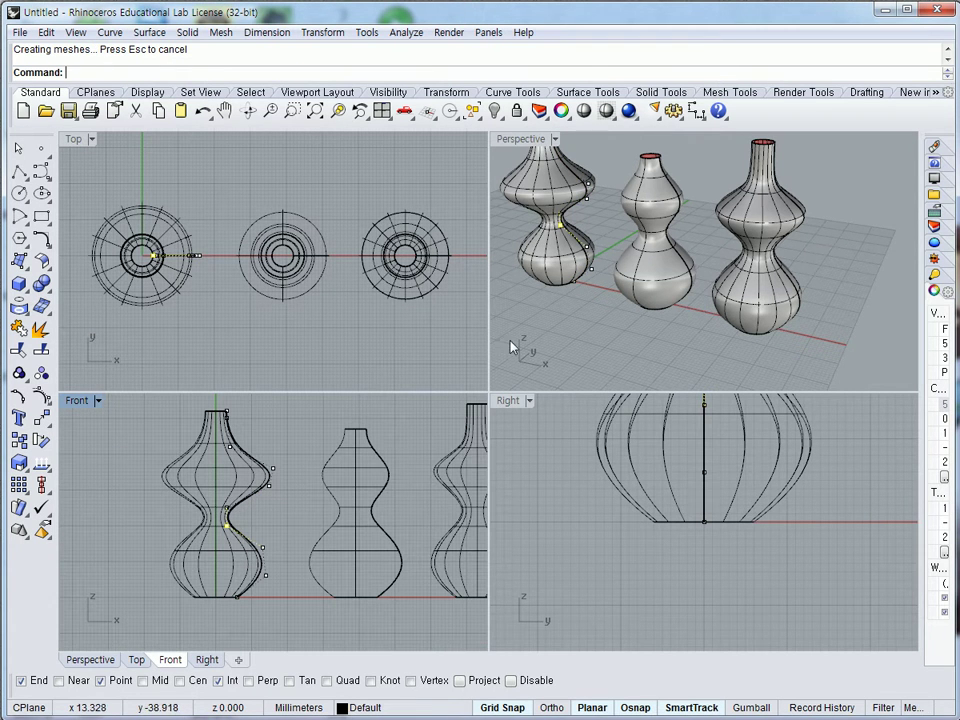
pyautogui.scroll(-5, 579, 332)
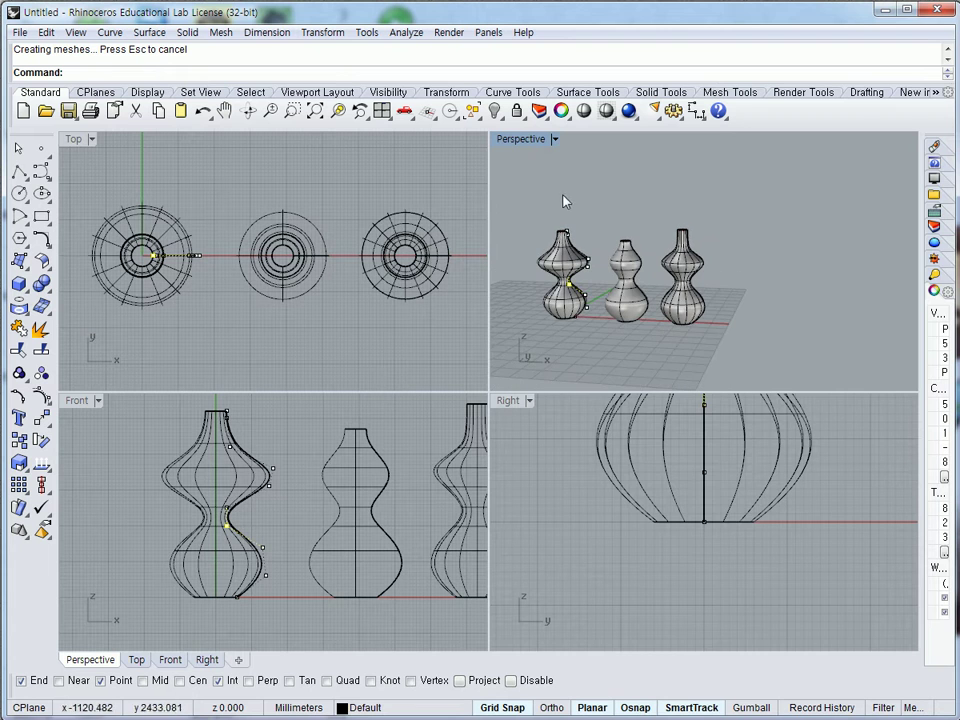
pyautogui.doubleClick(522, 139)
pyautogui.scroll(4, 461, 347)
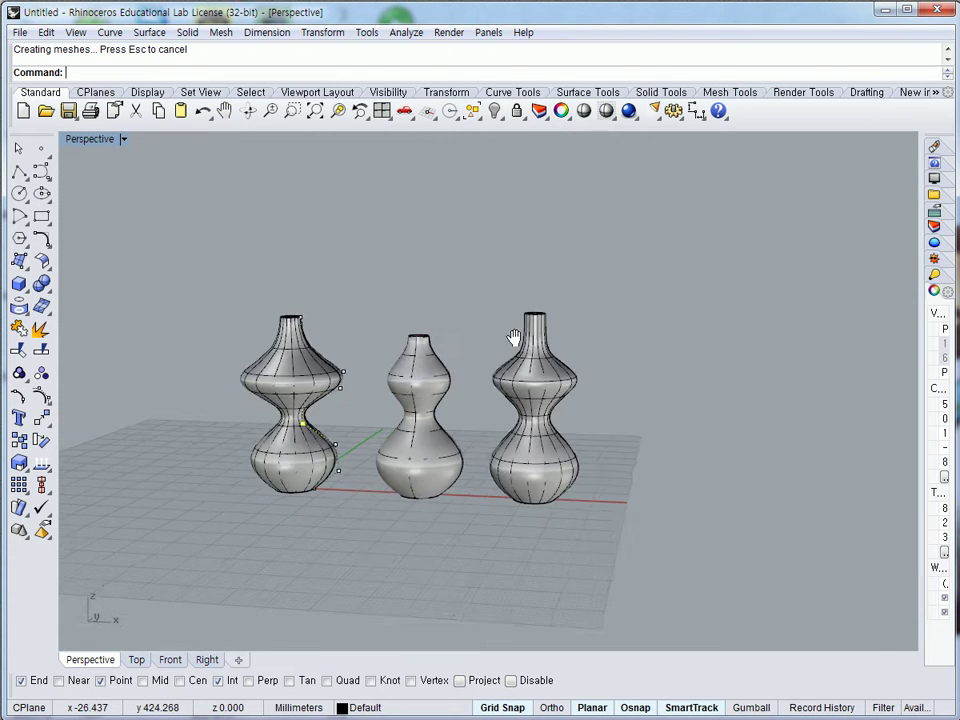
pyautogui.scroll(4, 384, 376)
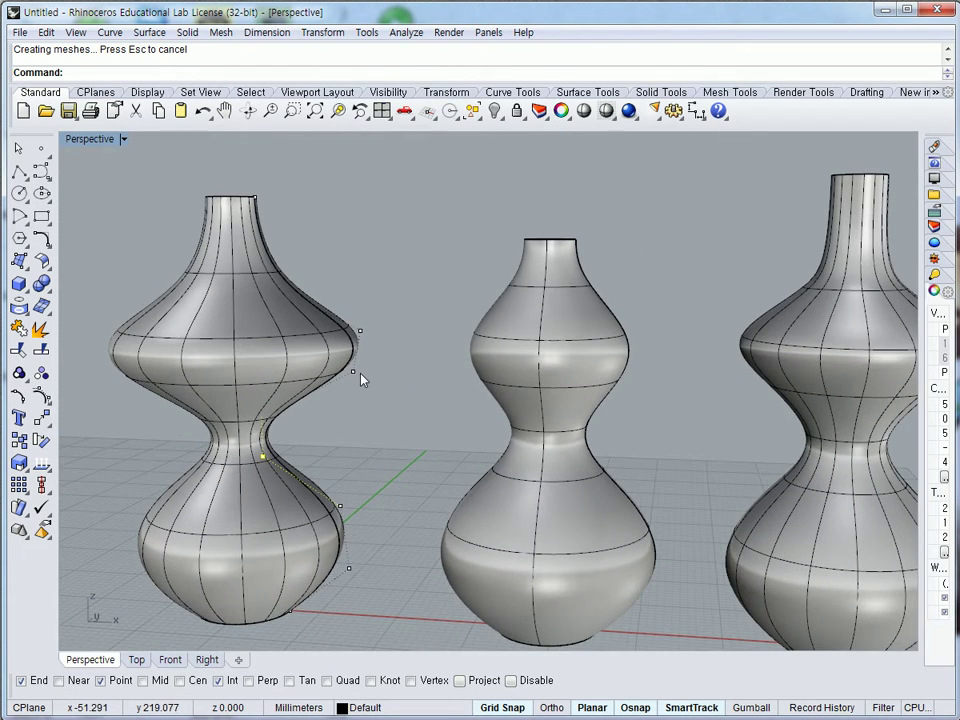
pyautogui.scroll(-2, 354, 388)
pyautogui.moveTo(380, 403); pyautogui.dragTo(305, 354, button='right')
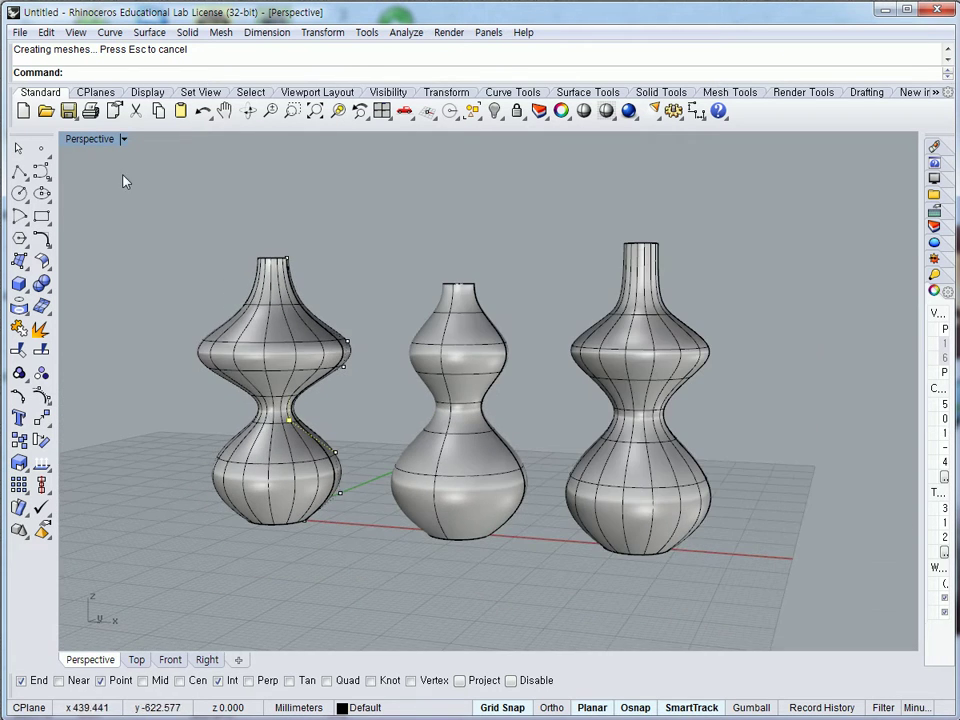
pyautogui.doubleClick(104, 141)
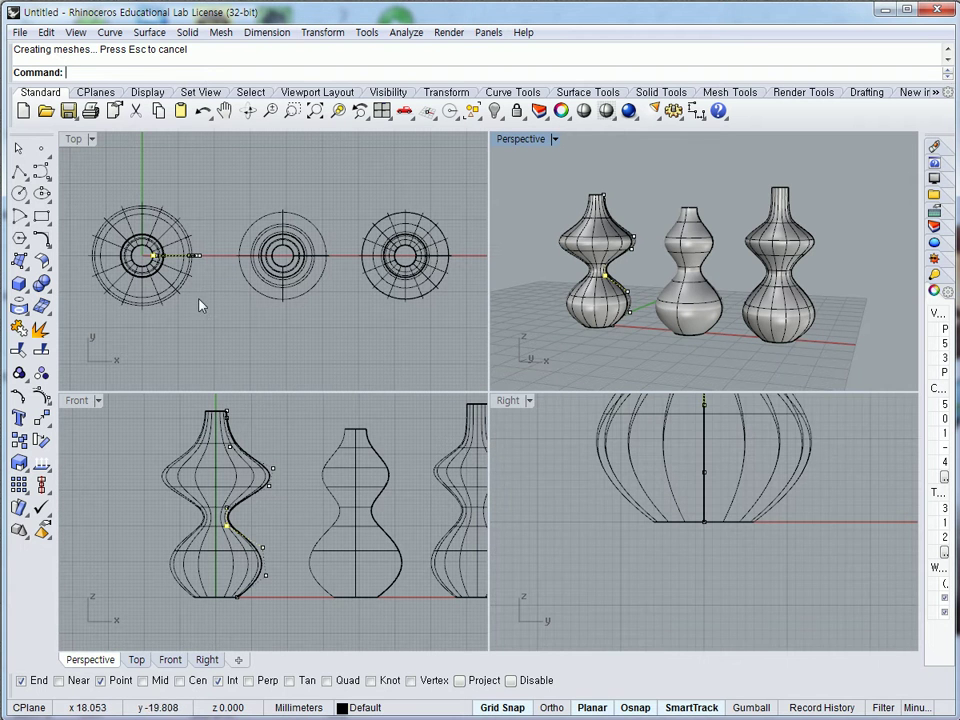
# - Turn off the profile curve's control points and delete the vase surface revolved from it at the origin
pyautogui.click(205, 213)
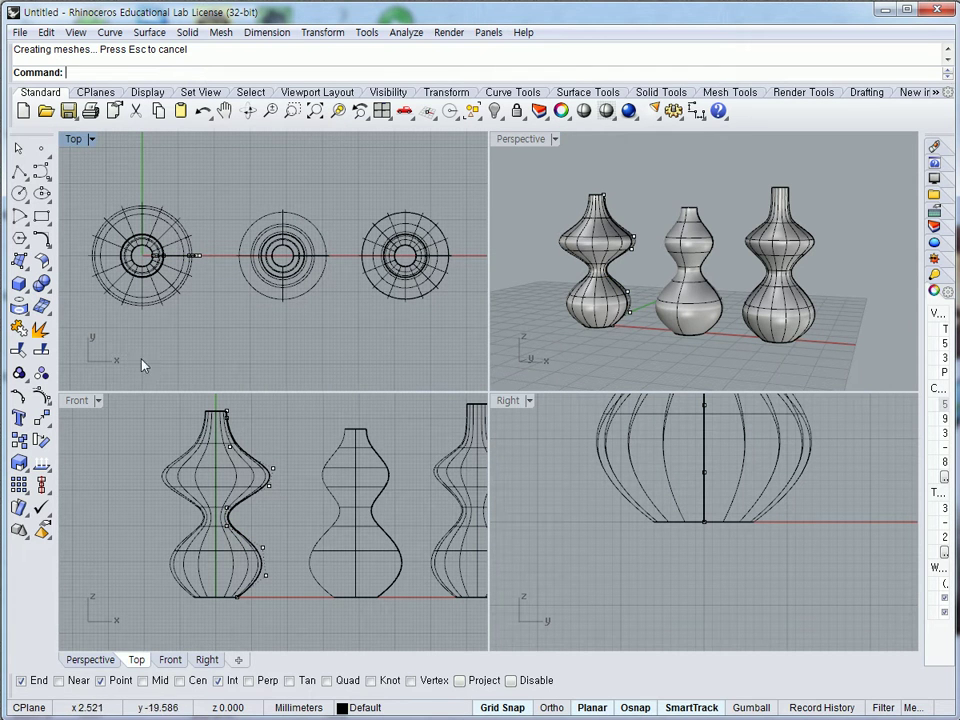
pyautogui.rightClick(43, 375)
pyautogui.click(228, 446)
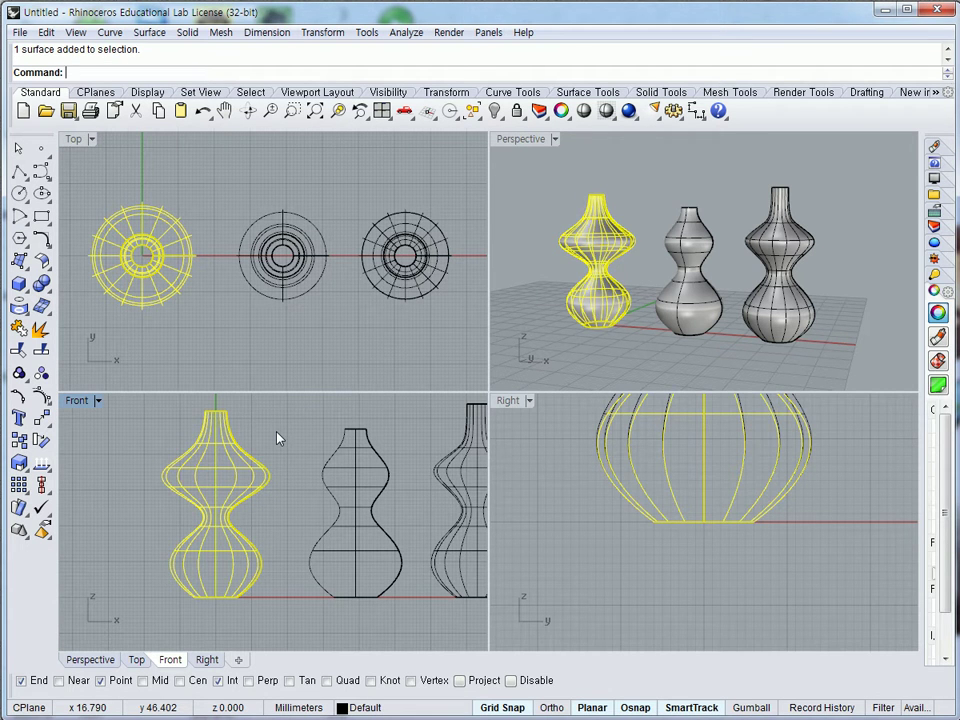
pyautogui.press('Delete')
# - Start a new model from the custom template among the standard ones, discarding the changes to the current file
pyautogui.moveTo(276, 465); pyautogui.dragTo(231, 491, button='right')
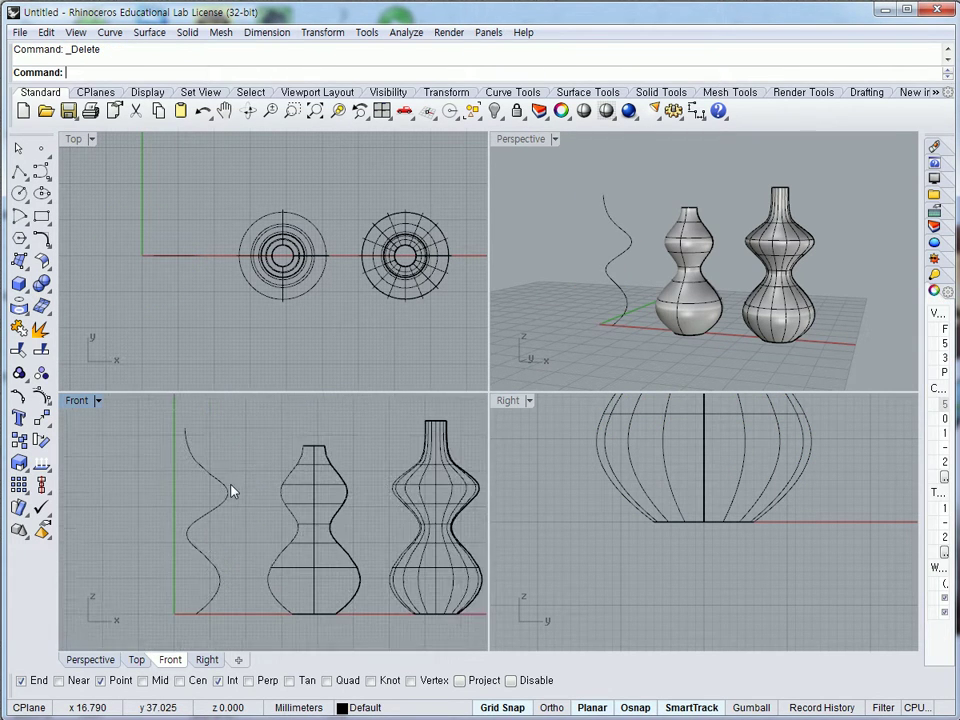
pyautogui.scroll(-2, 245, 484)
pyautogui.moveTo(262, 563); pyautogui.dragTo(287, 520, button='right')
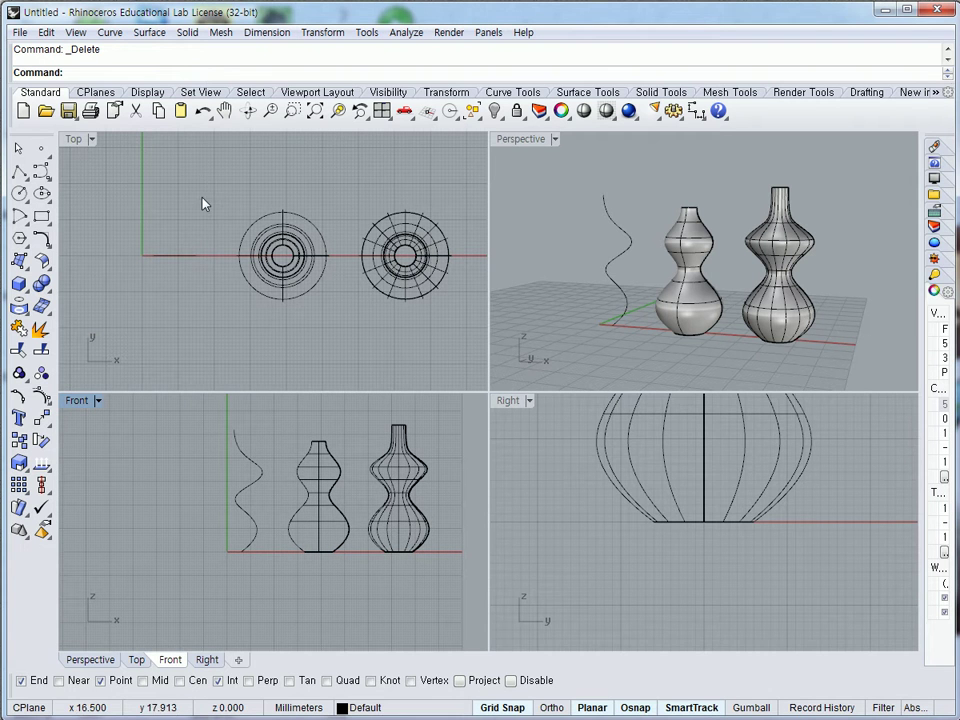
pyautogui.click(258, 535)
pyautogui.click(23, 113)
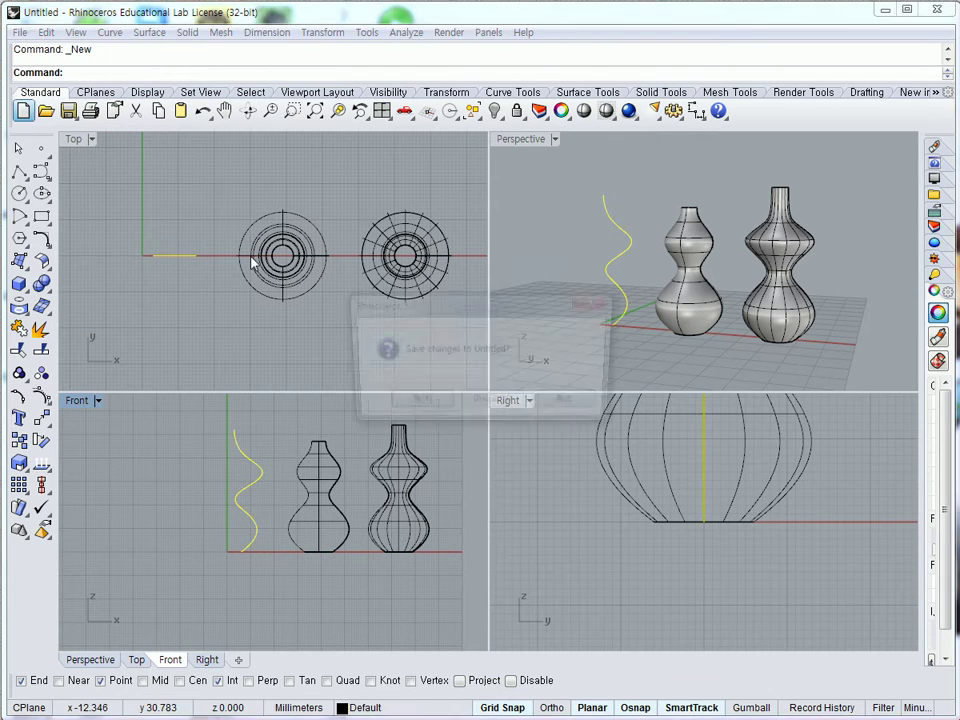
pyautogui.click(491, 401)
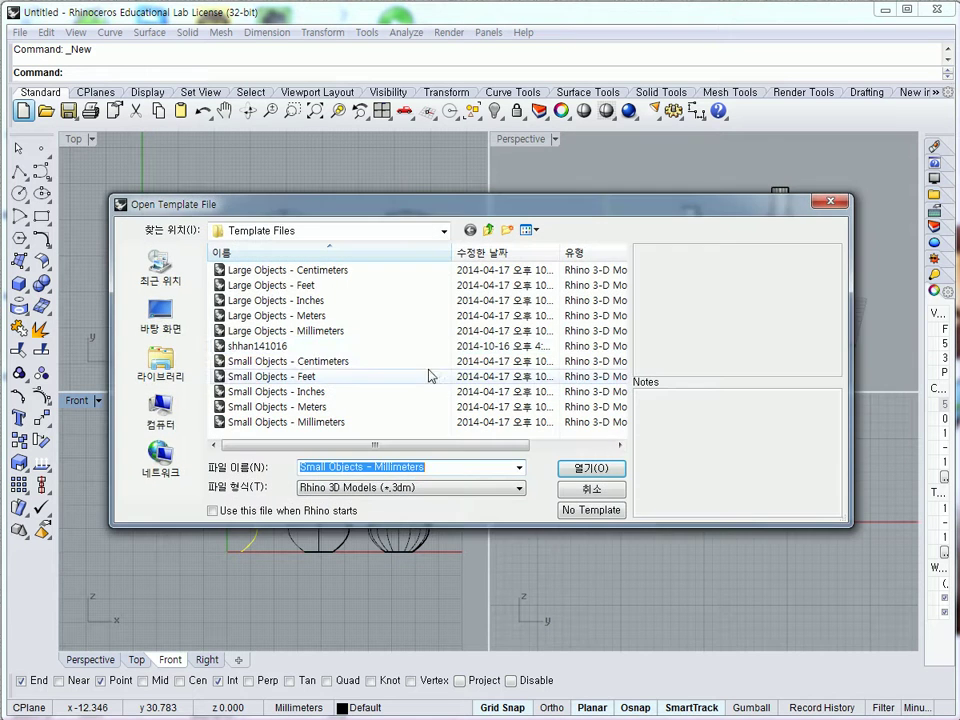
pyautogui.doubleClick(298, 345)
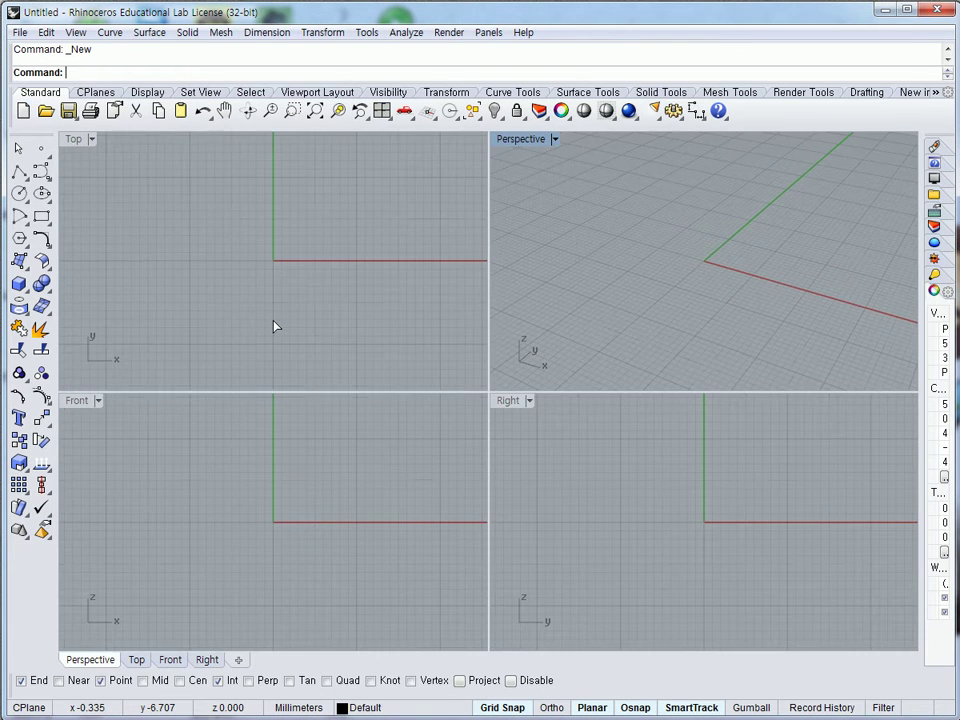
pyautogui.click(19, 193)
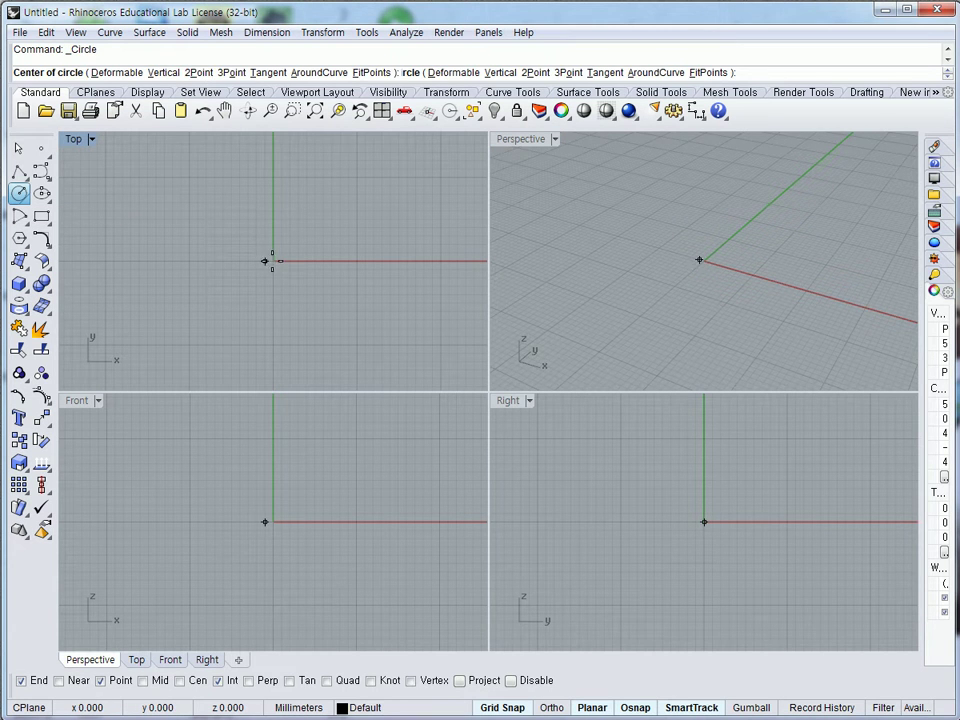
pyautogui.click(272, 261)
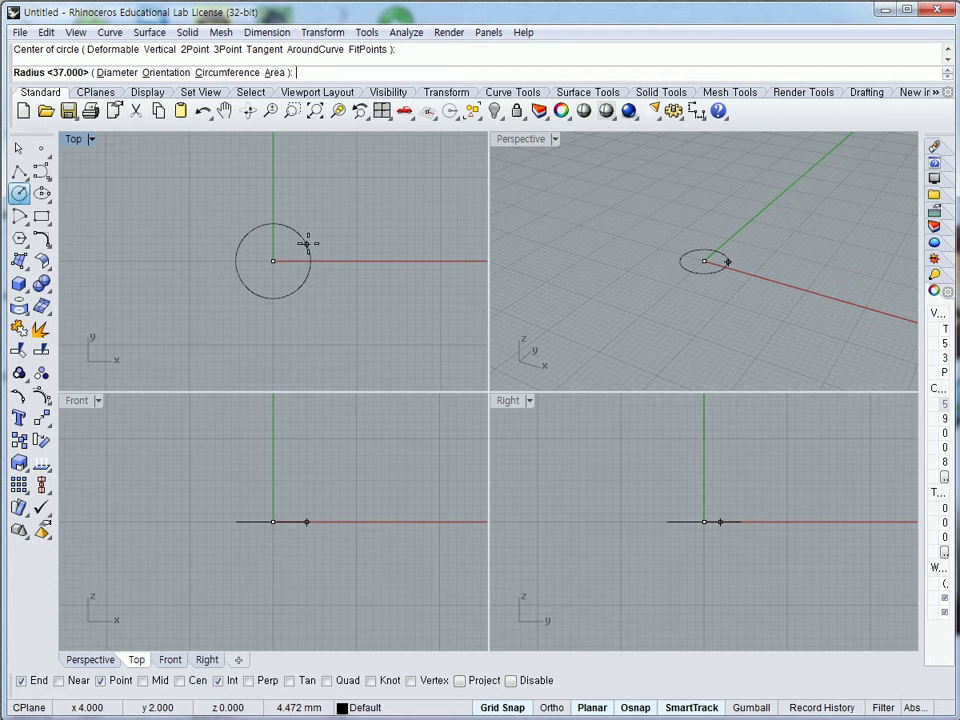
pyautogui.press('Escape')
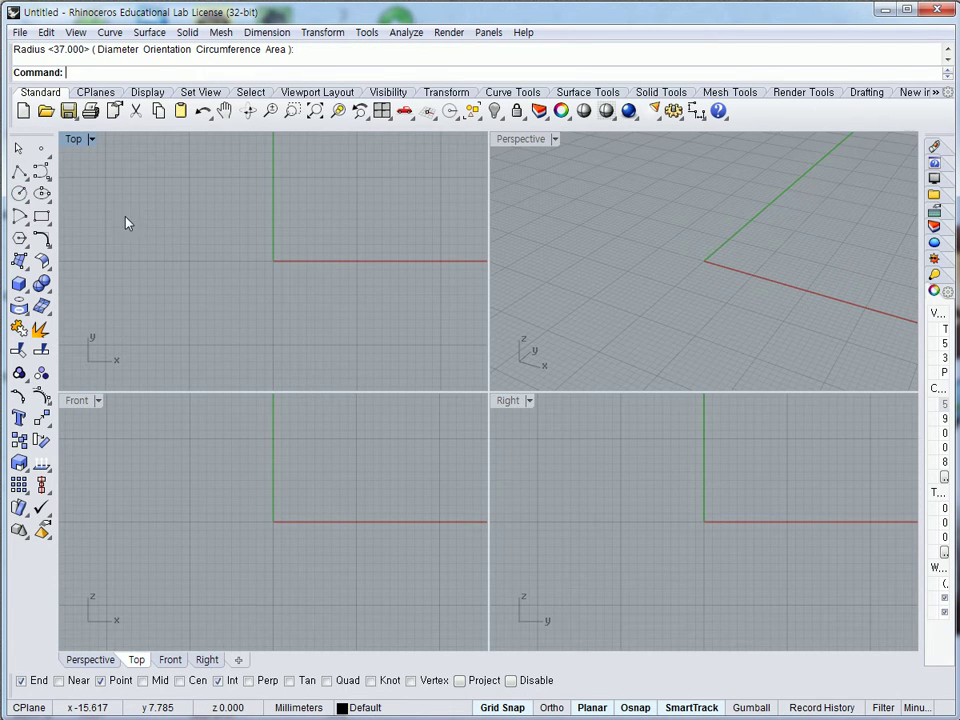
# - Draw a deformable circle with a point count of 24 and a radius of about 11.045 mm, centred on the origin
pyautogui.click(19, 193)
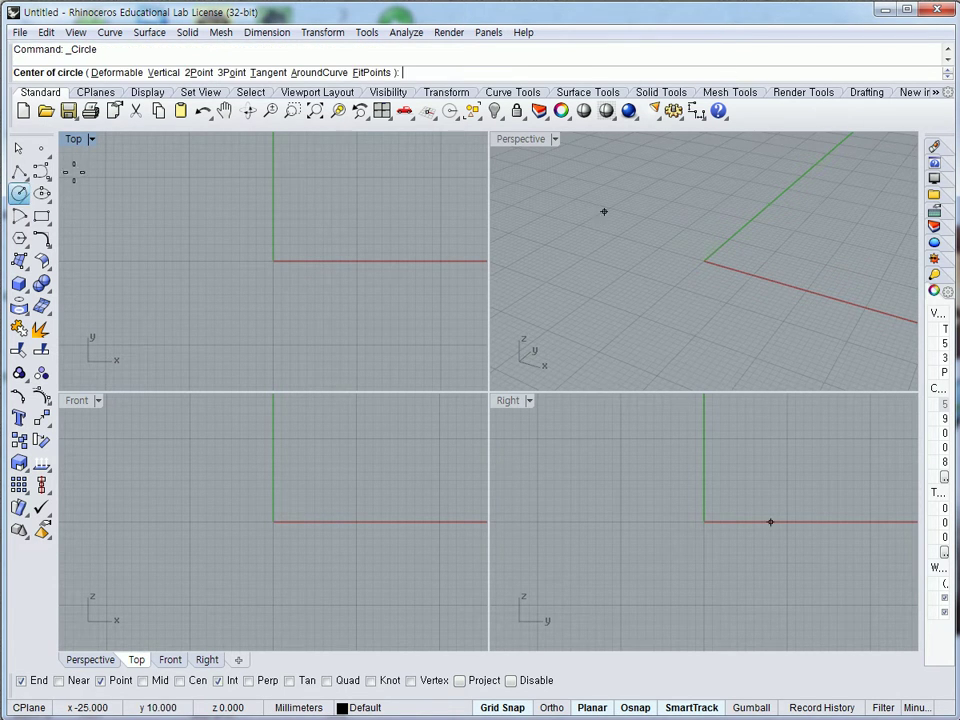
pyautogui.click(120, 73)
pyautogui.click(190, 74)
pyautogui.write('16')
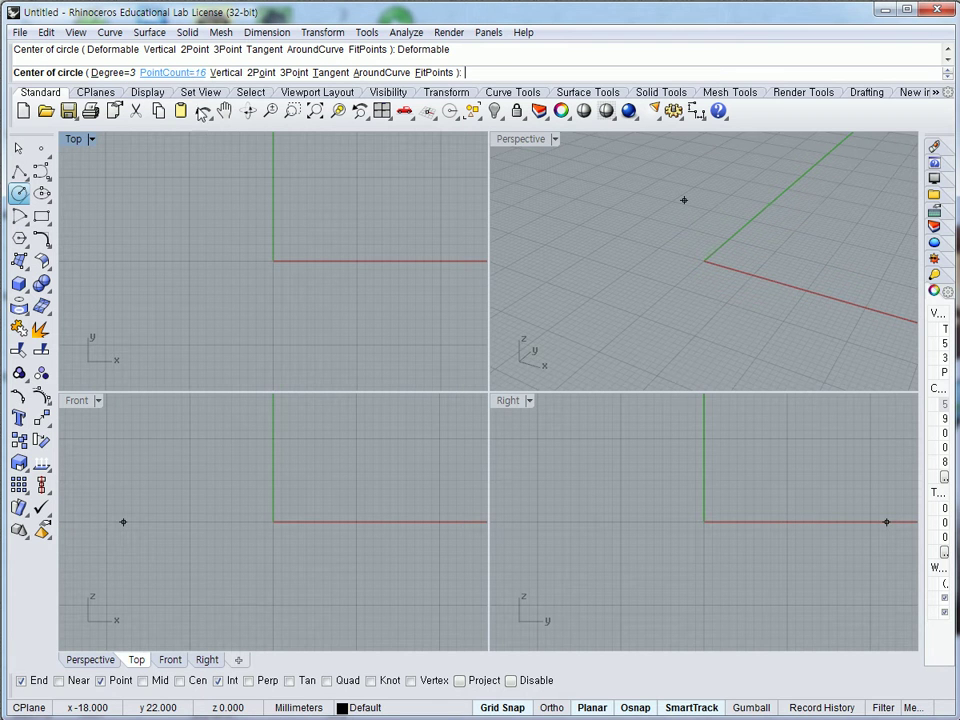
pyautogui.press('Return')
pyautogui.click(178, 76)
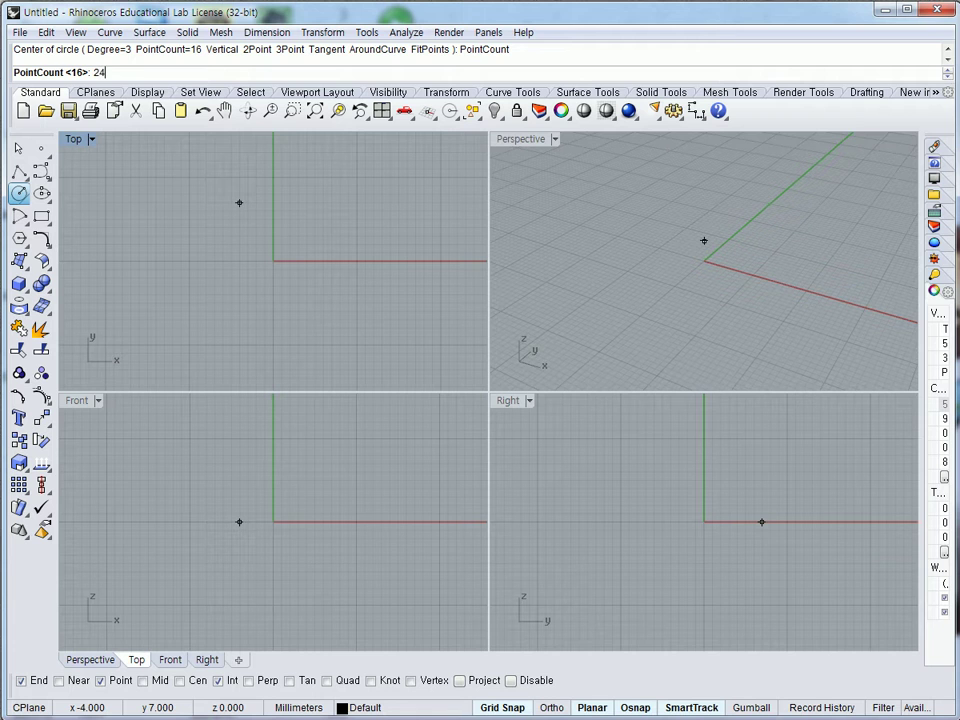
pyautogui.write('24')
pyautogui.press('Return')
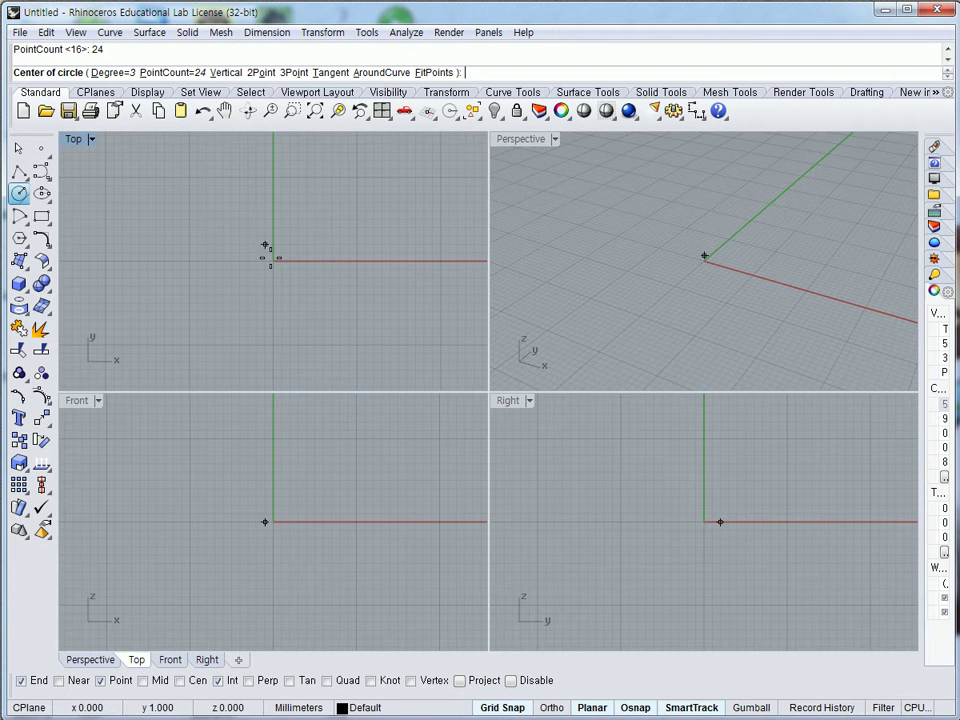
pyautogui.click(273, 261)
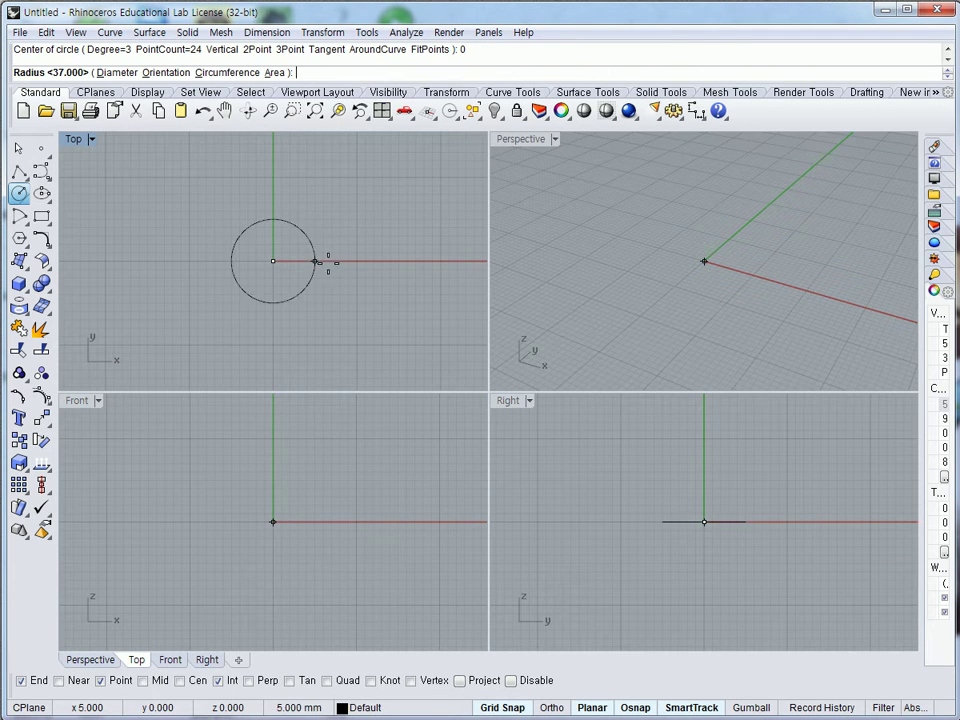
pyautogui.click(364, 267)
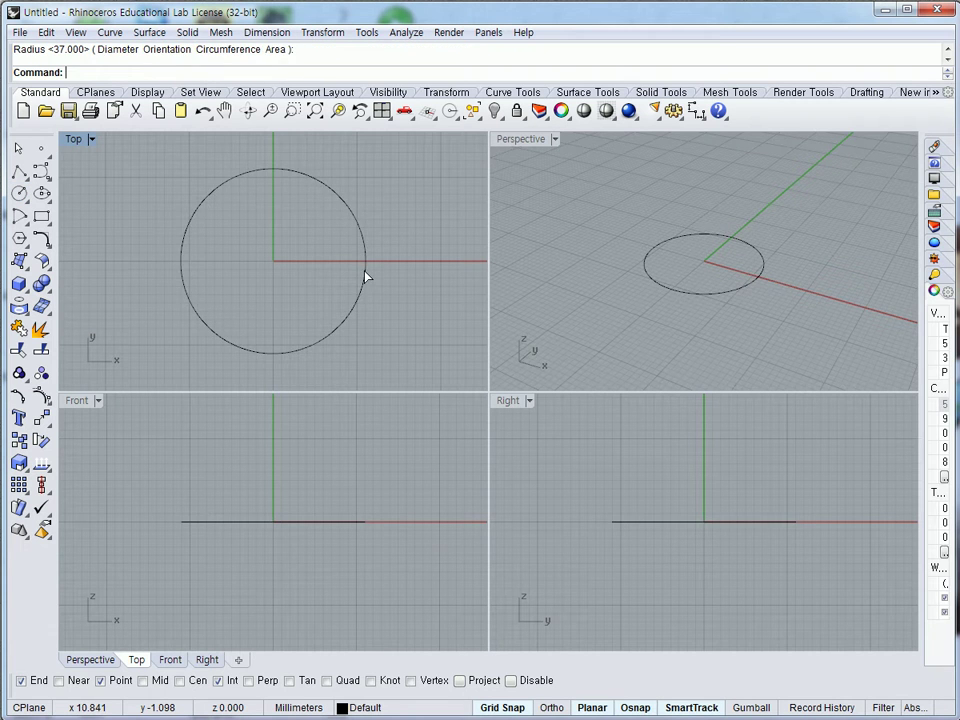
# - Turn on the circle's control points and inspect how they sit relative to the axes in a maximised Top view
pyautogui.click(365, 271)
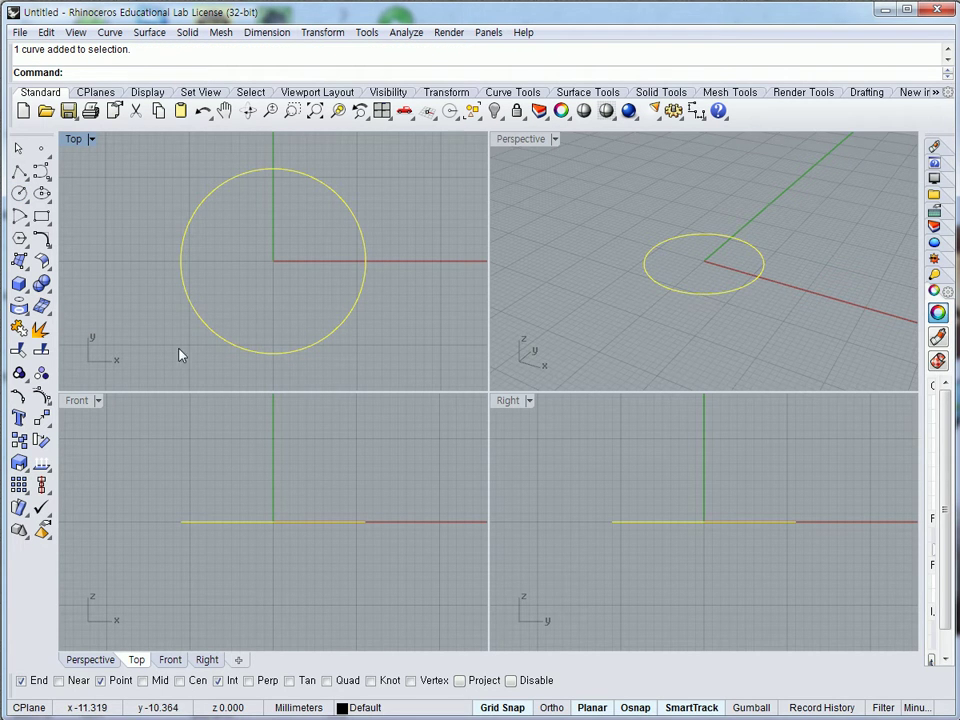
pyautogui.click(32, 392)
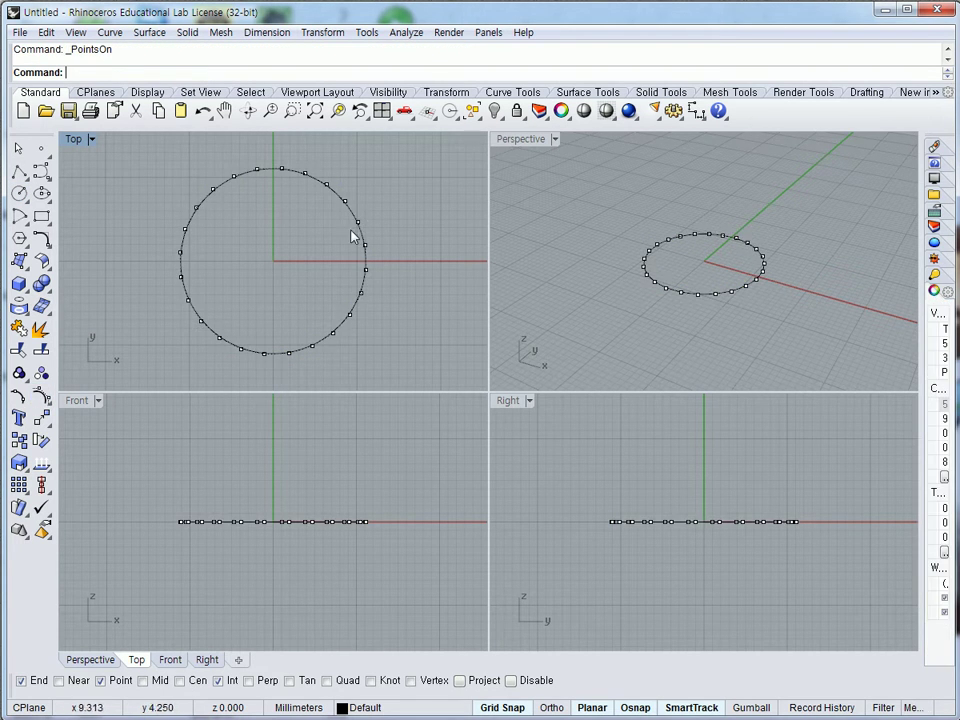
pyautogui.doubleClick(78, 140)
pyautogui.click(506, 207)
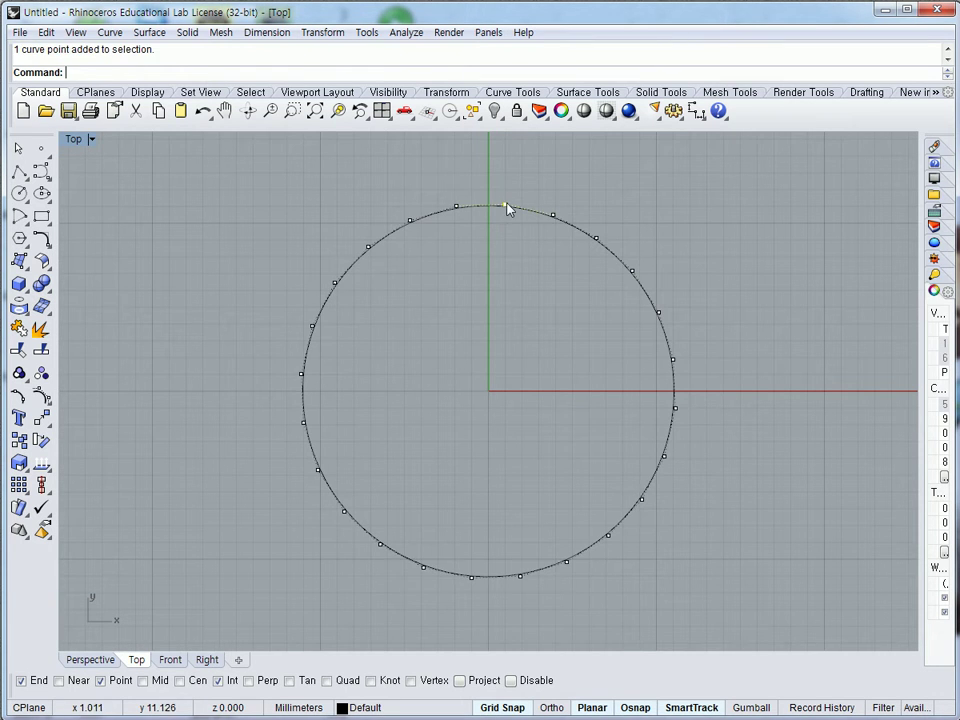
# - Turn off the control points and delete the circle
pyautogui.rightClick(44, 397)
pyautogui.click(364, 263)
pyautogui.press('Delete')
# - Draw a deformable 24-point circle of 11 mm radius, centred exactly on the origin, and turn on its control points
pyautogui.click(19, 193)
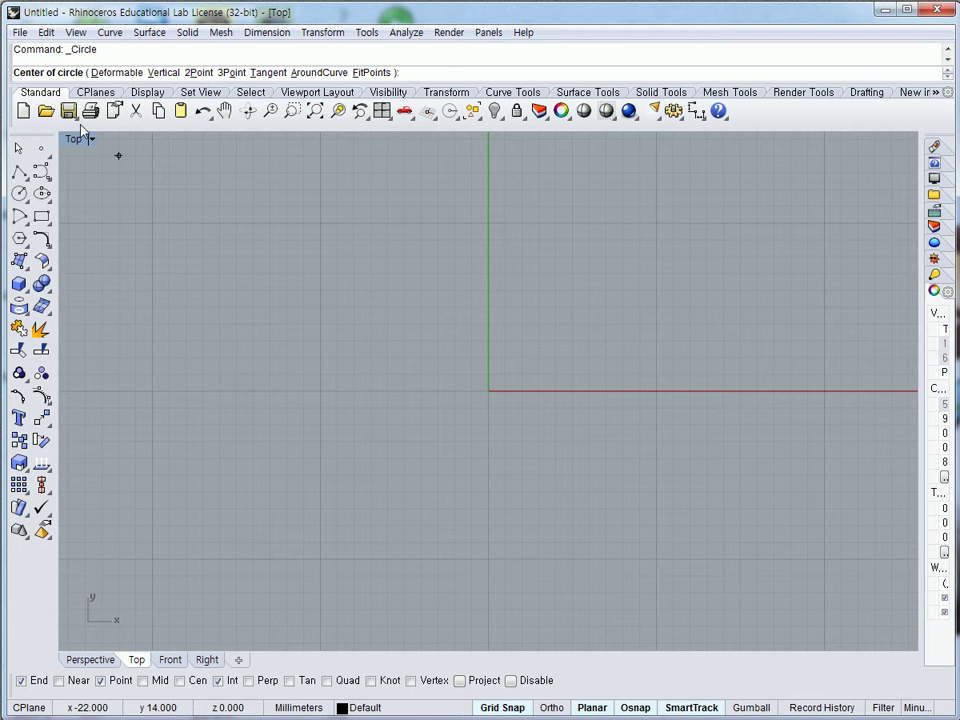
pyautogui.click(114, 72)
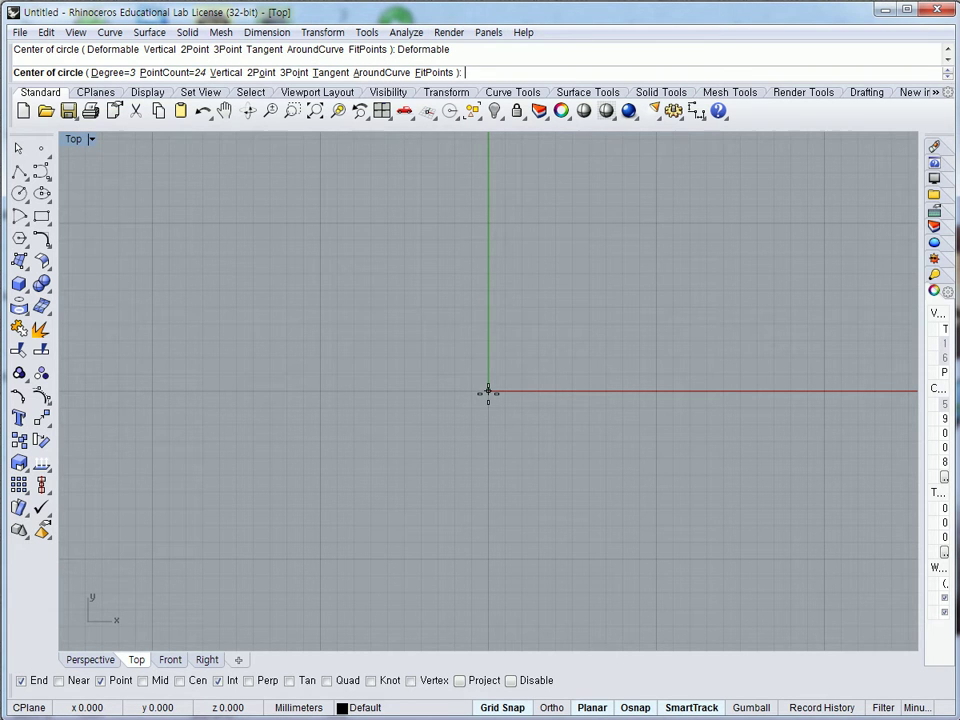
pyautogui.write('0')
pyautogui.press('Return')
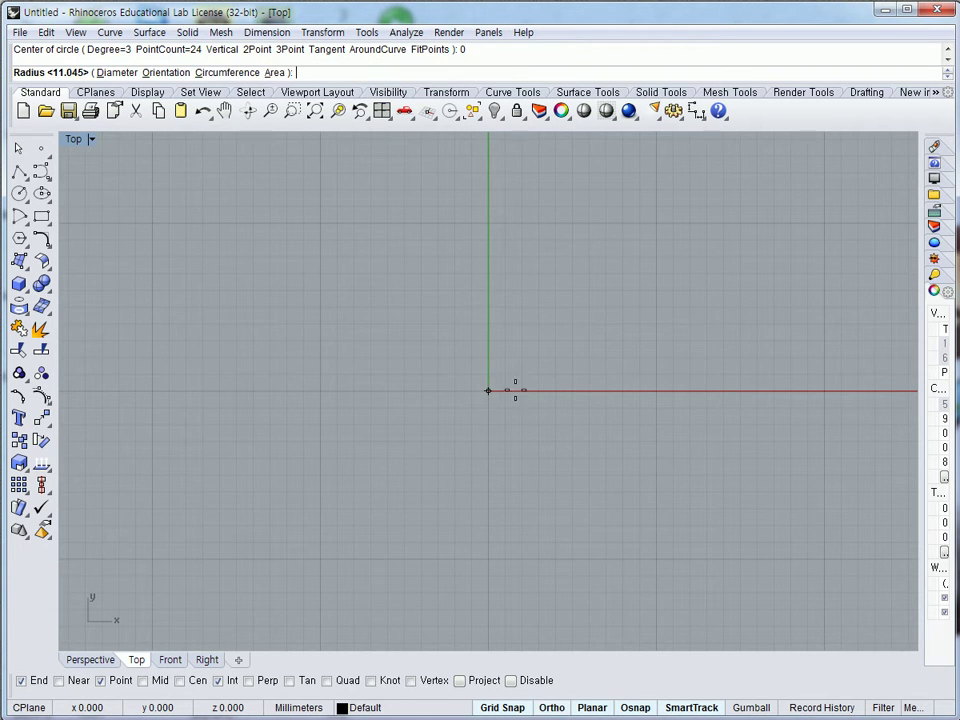
pyautogui.click(672, 391)
pyautogui.click(672, 392)
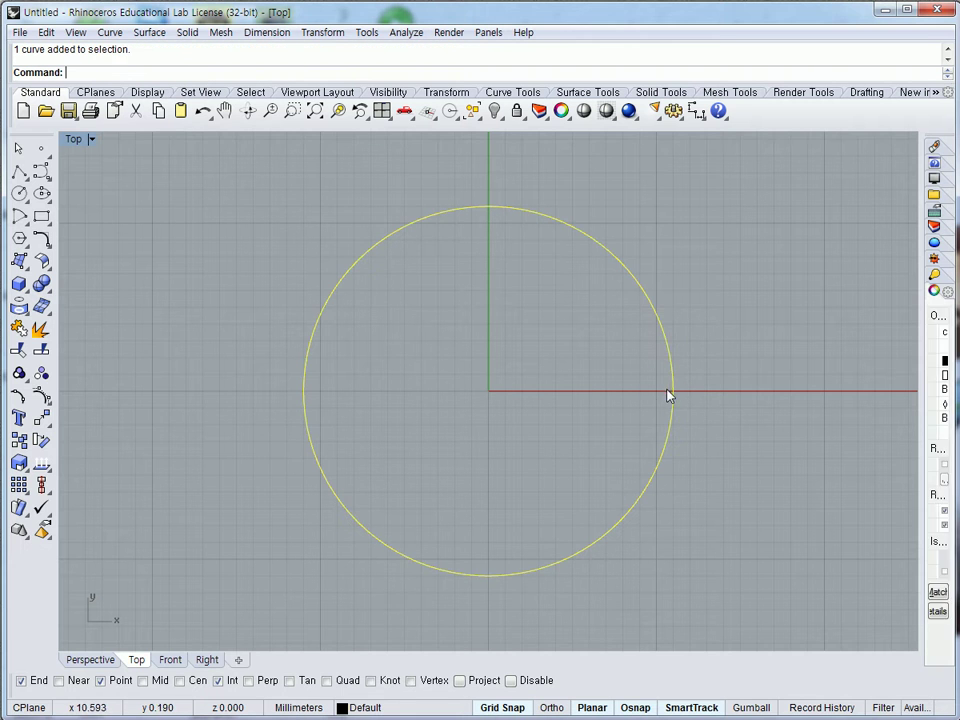
pyautogui.click(41, 396)
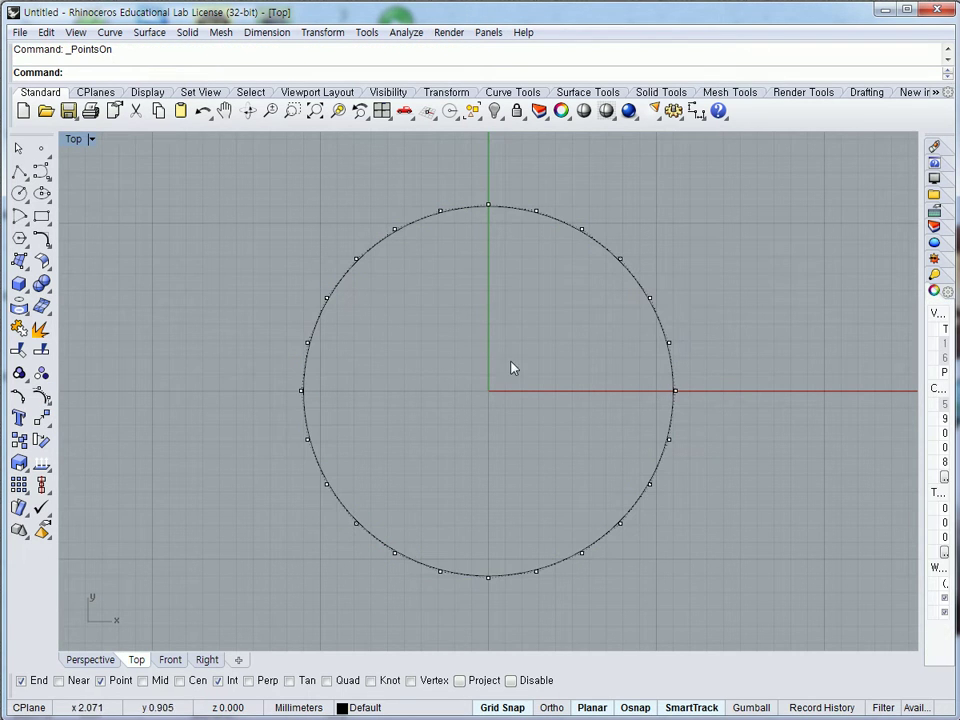
# - Scale alternate control points, skipping those on the axes, outward in 2D about the origin from 12 to 18 mm, then hide the points
pyautogui.click(438, 212)
pyautogui.keyDown('shift'); pyautogui.click(534, 212); pyautogui.keyUp('shift')
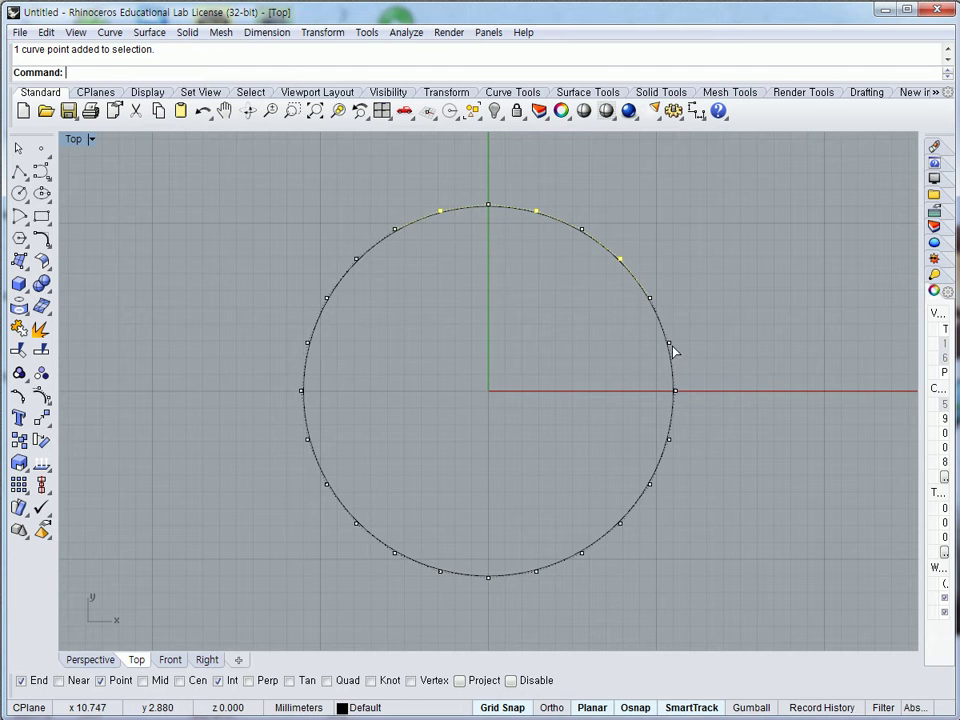
pyautogui.keyDown('shift'); pyautogui.click(669, 440); pyautogui.keyUp('shift')
pyautogui.keyDown('shift'); pyautogui.click(620, 524); pyautogui.keyUp('shift')
pyautogui.keyDown('shift'); pyautogui.click(536, 572); pyautogui.keyUp('shift')
pyautogui.keyDown('shift'); pyautogui.click(442, 573); pyautogui.keyUp('shift')
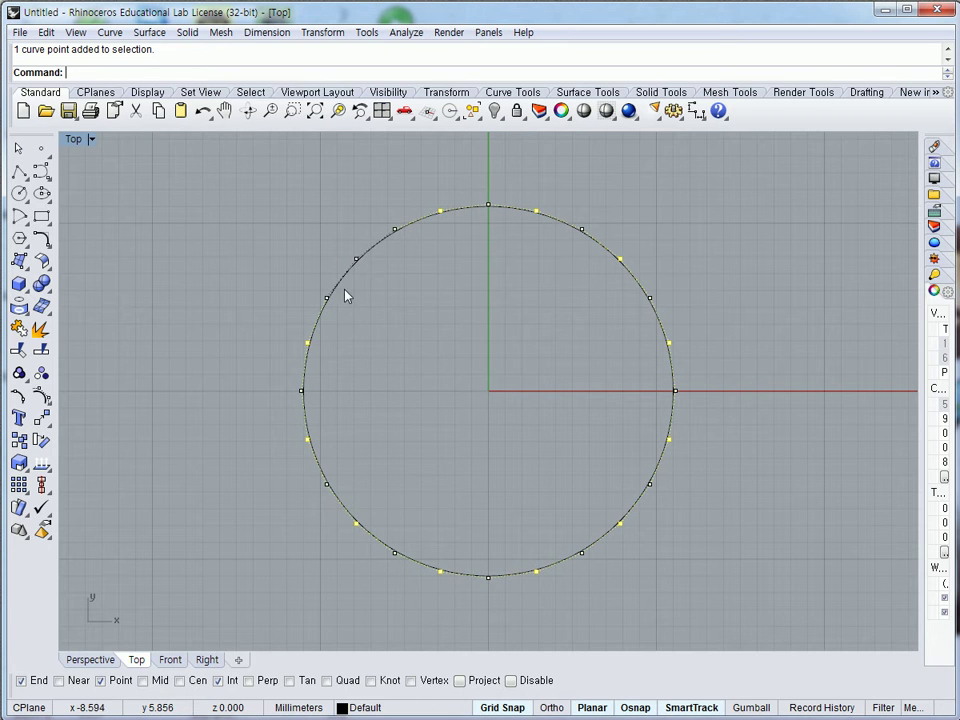
pyautogui.keyDown('shift'); pyautogui.click(356, 260); pyautogui.keyUp('shift')
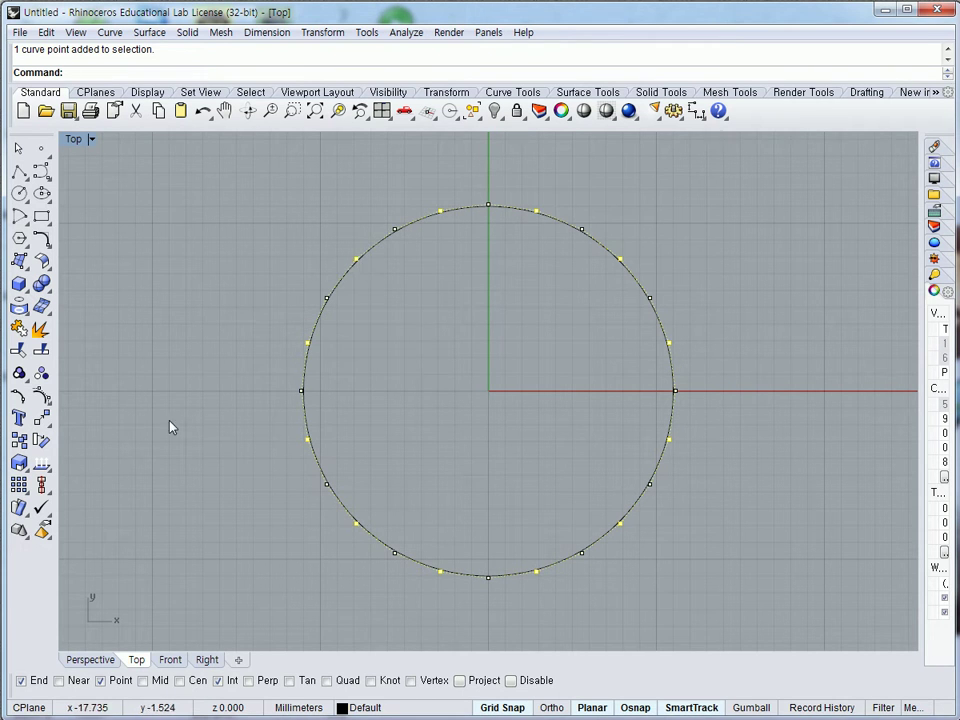
pyautogui.click(20, 466)
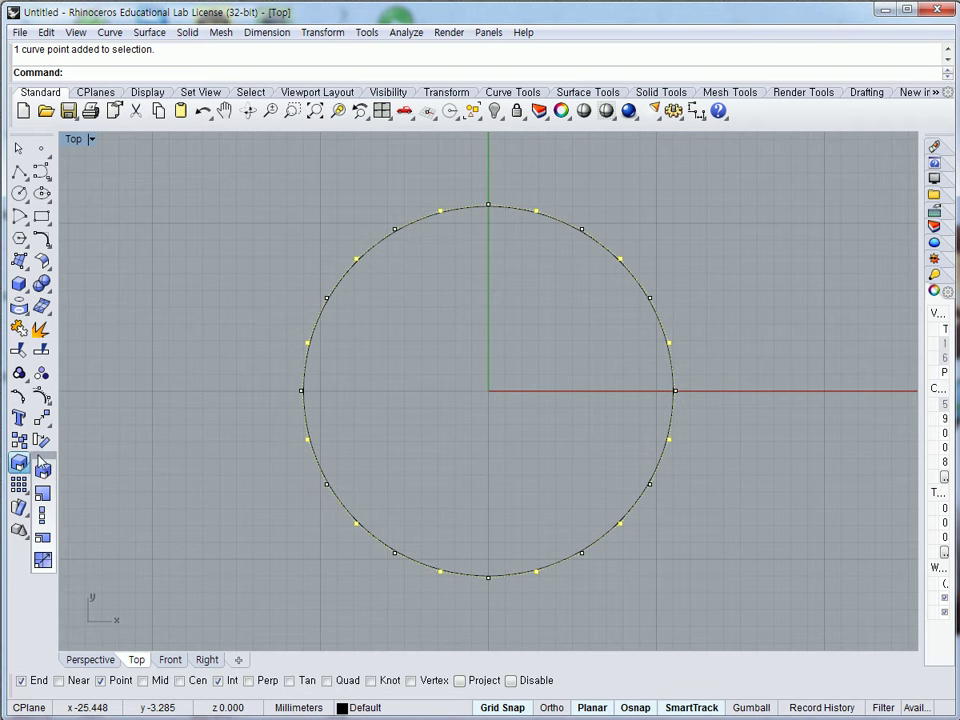
pyautogui.moveTo(40, 463); pyautogui.dragTo(162, 418)
pyautogui.click(166, 457)
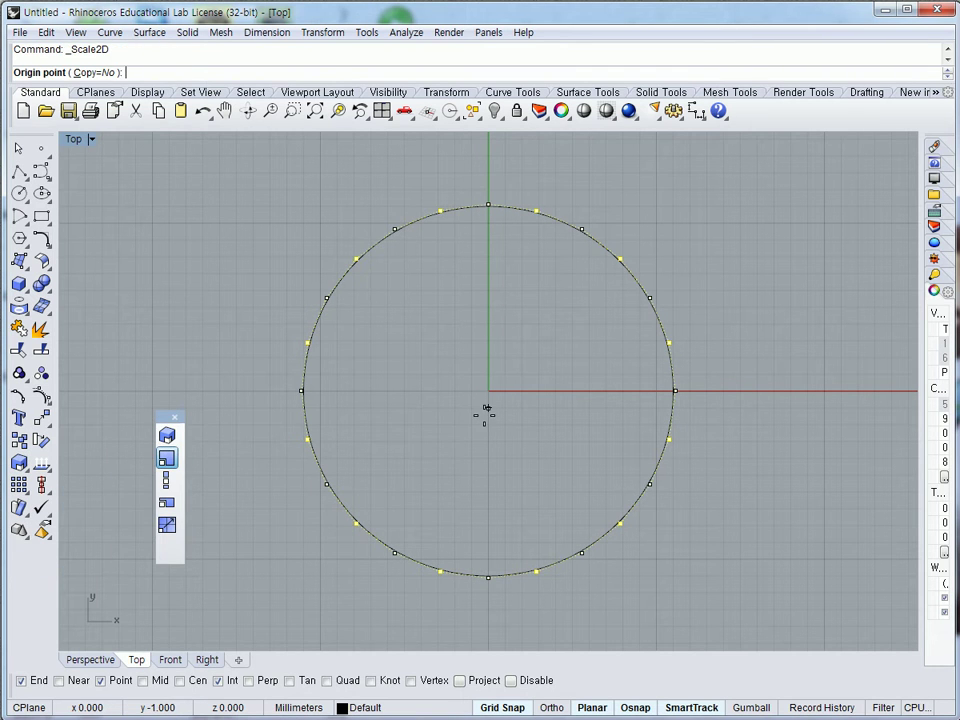
pyautogui.press('Return')
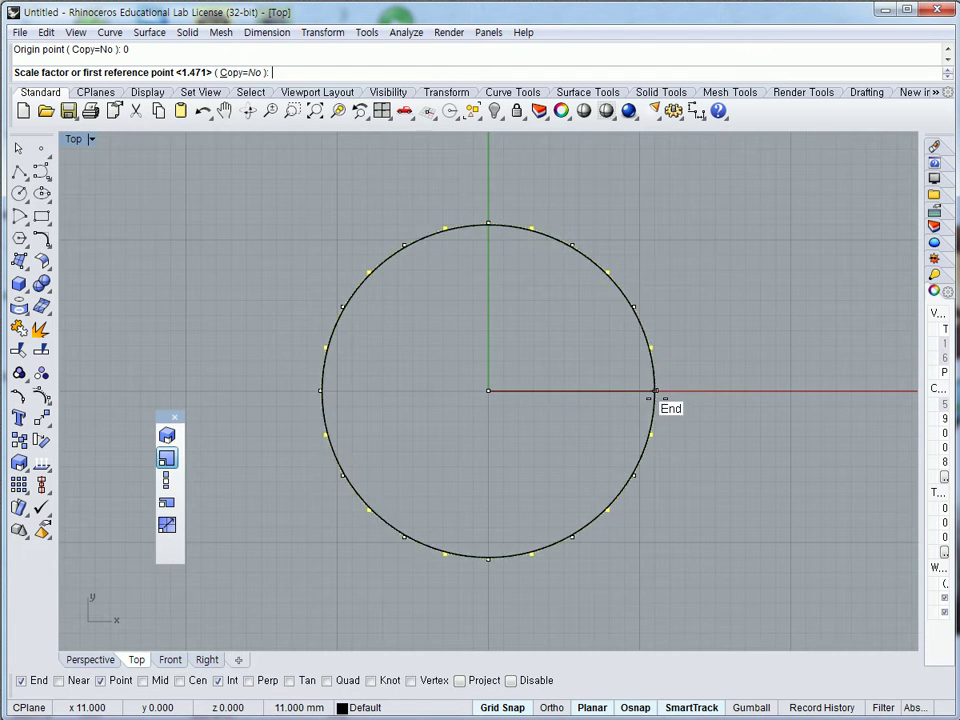
pyautogui.click(670, 391)
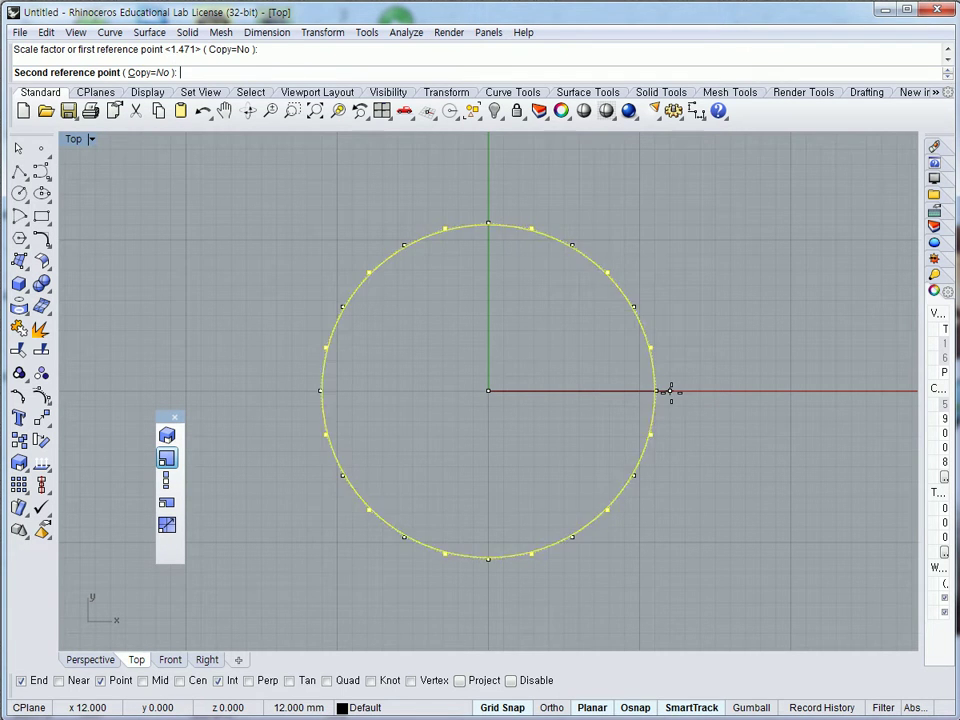
pyautogui.click(761, 392)
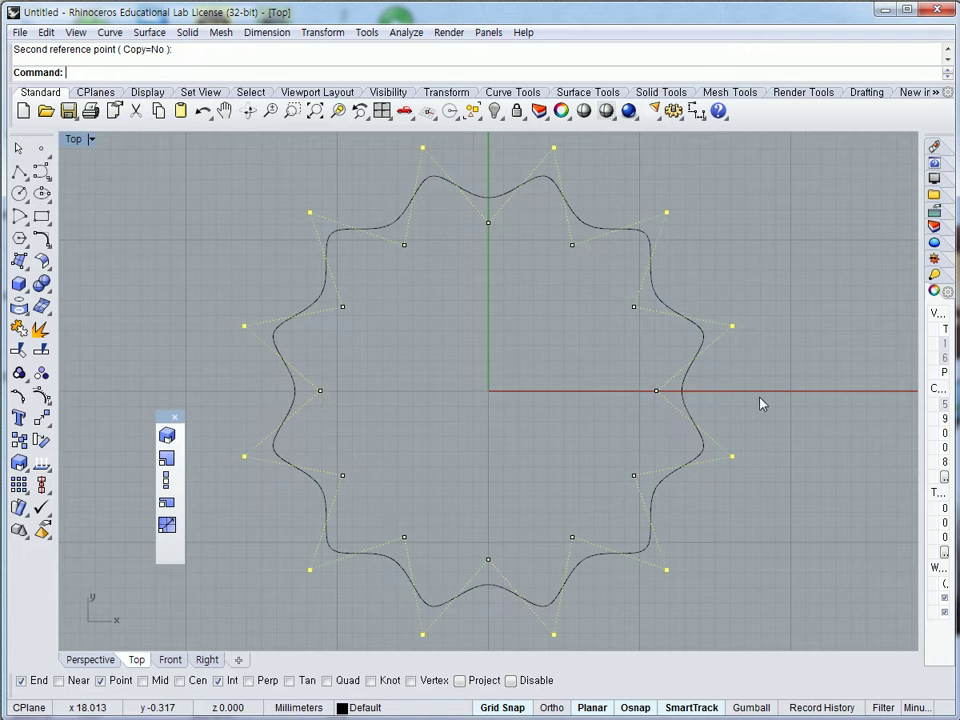
pyautogui.click(175, 418)
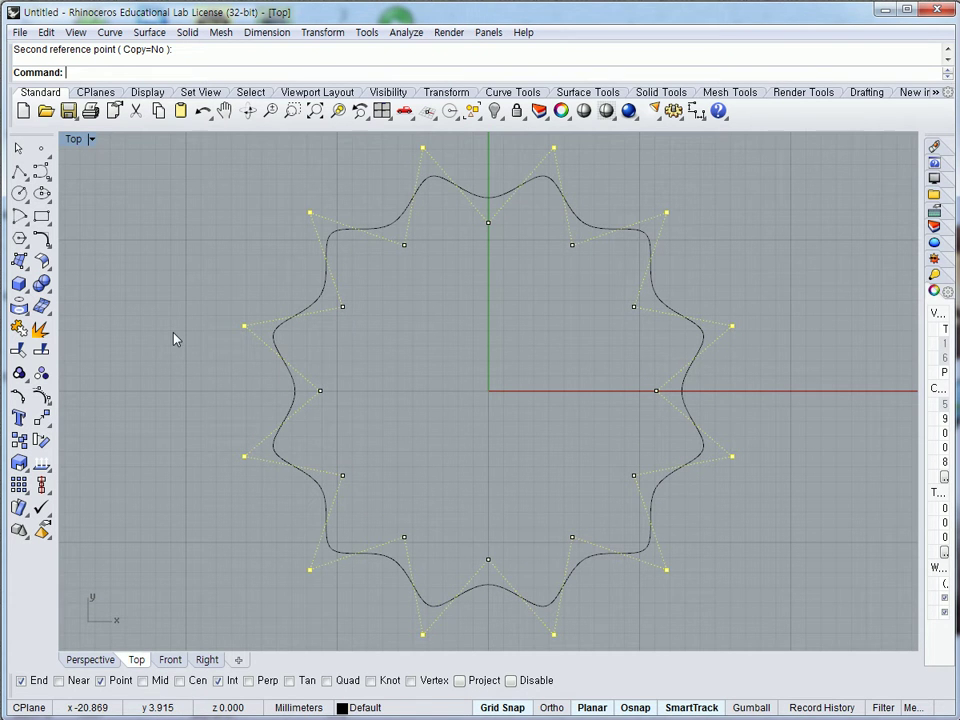
pyautogui.press('F11')
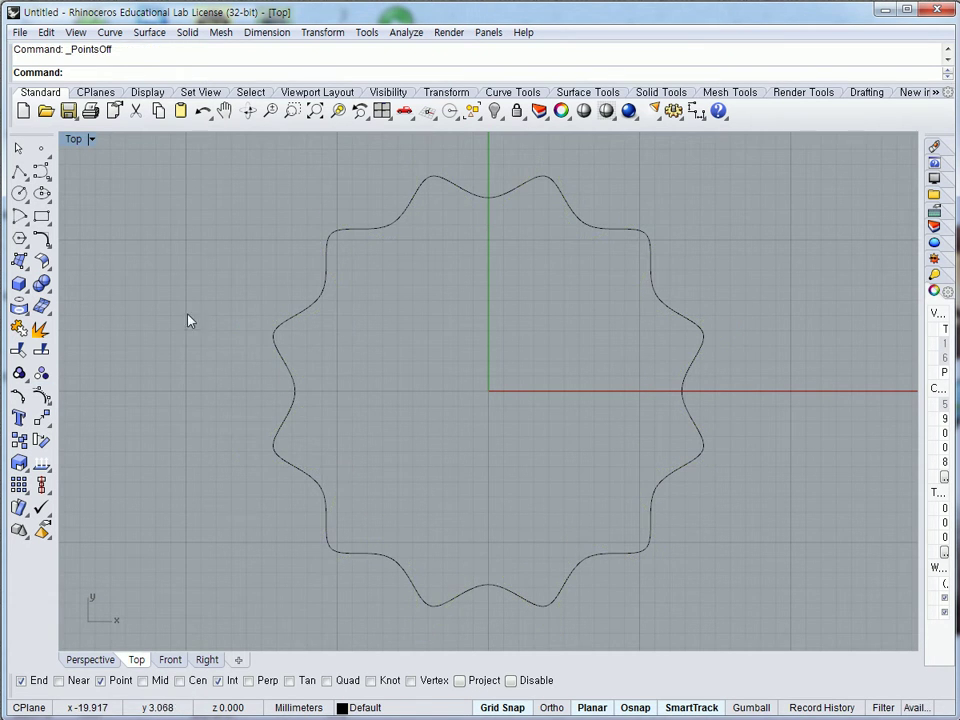
# - Restore the four-view layout and place a point object on the scalloped curve's end point on the positive X axis
pyautogui.doubleClick(84, 141)
pyautogui.click(280, 478)
pyautogui.scroll(-2, 281, 471)
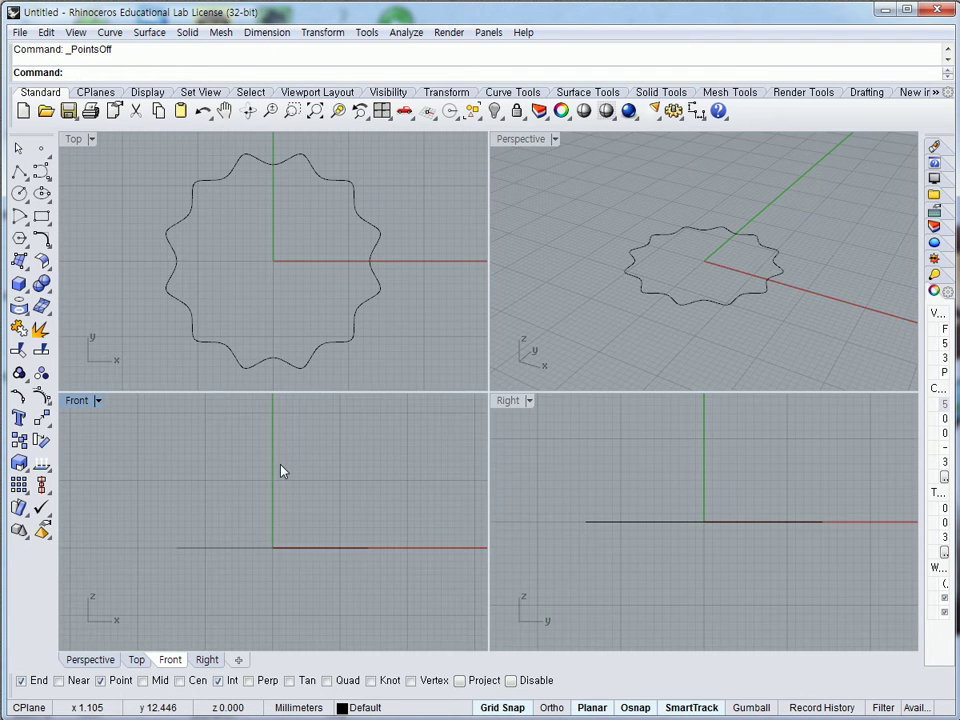
pyautogui.click(41, 148)
pyautogui.scroll(1, 326, 272)
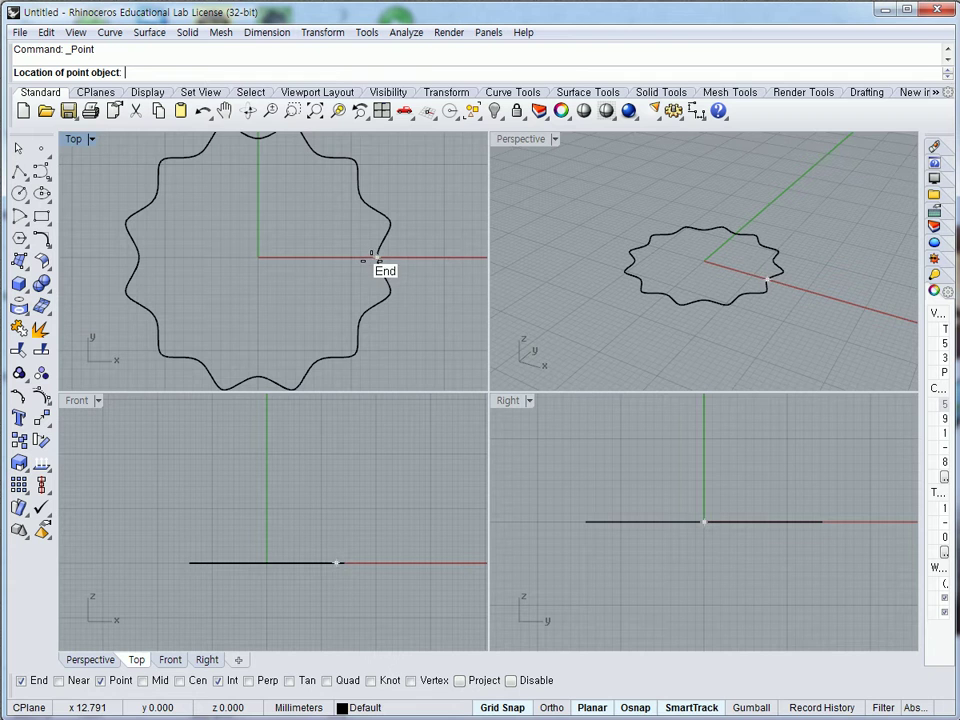
pyautogui.click(377, 258)
# - Draw a wavy degree-3 profile curve in the Front view from the placed point to about 49 mm high, snapping only to points
pyautogui.click(368, 461)
pyautogui.scroll(-1, 321, 510)
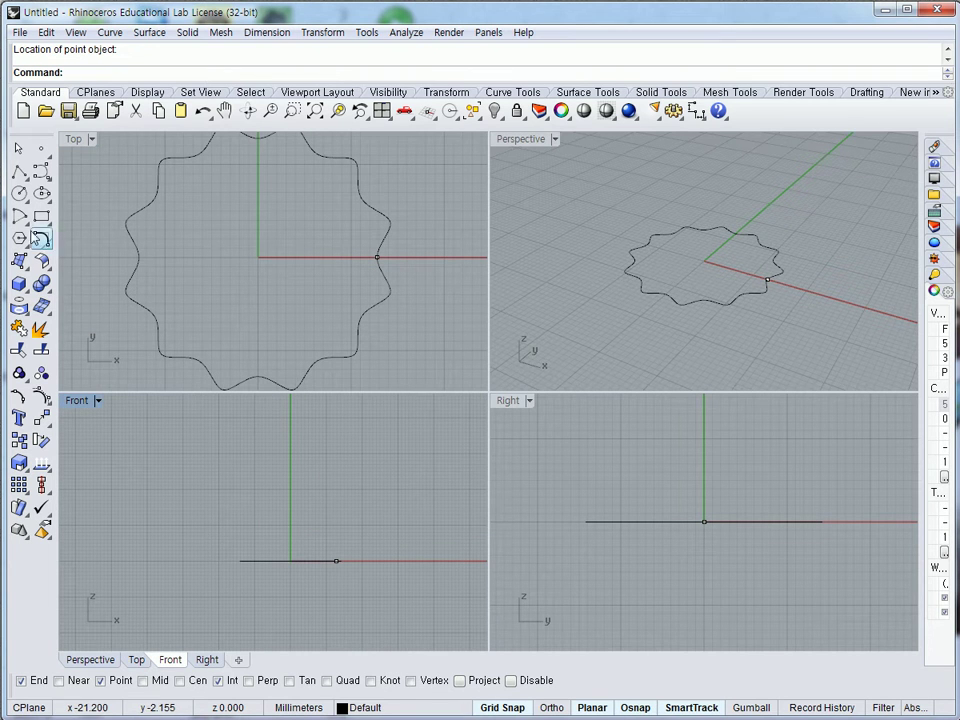
pyautogui.click(40, 240)
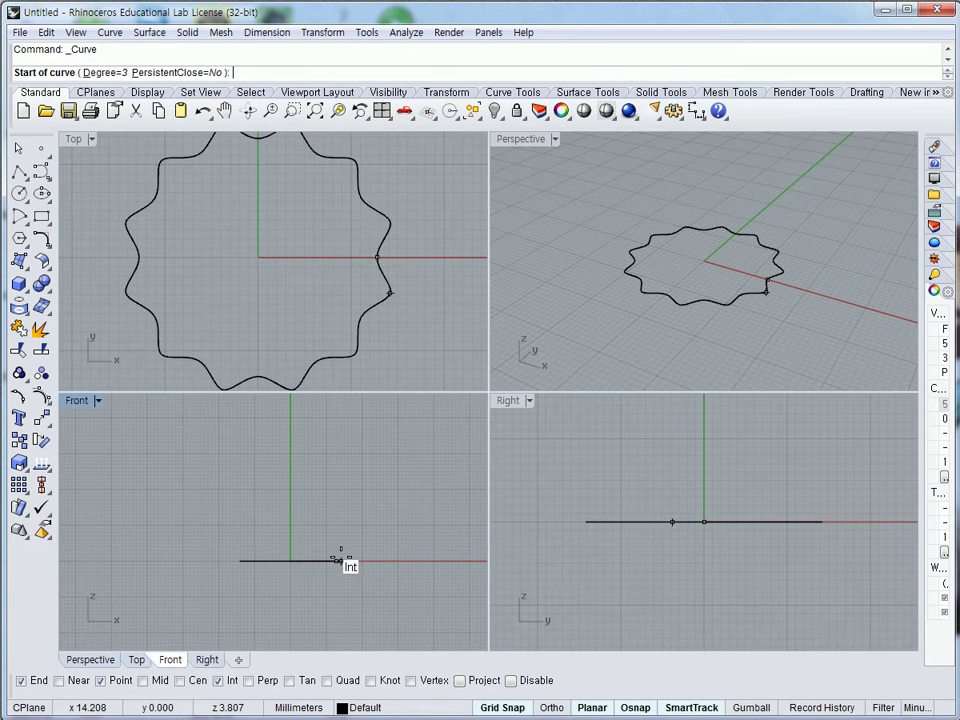
pyautogui.rightClick(103, 682)
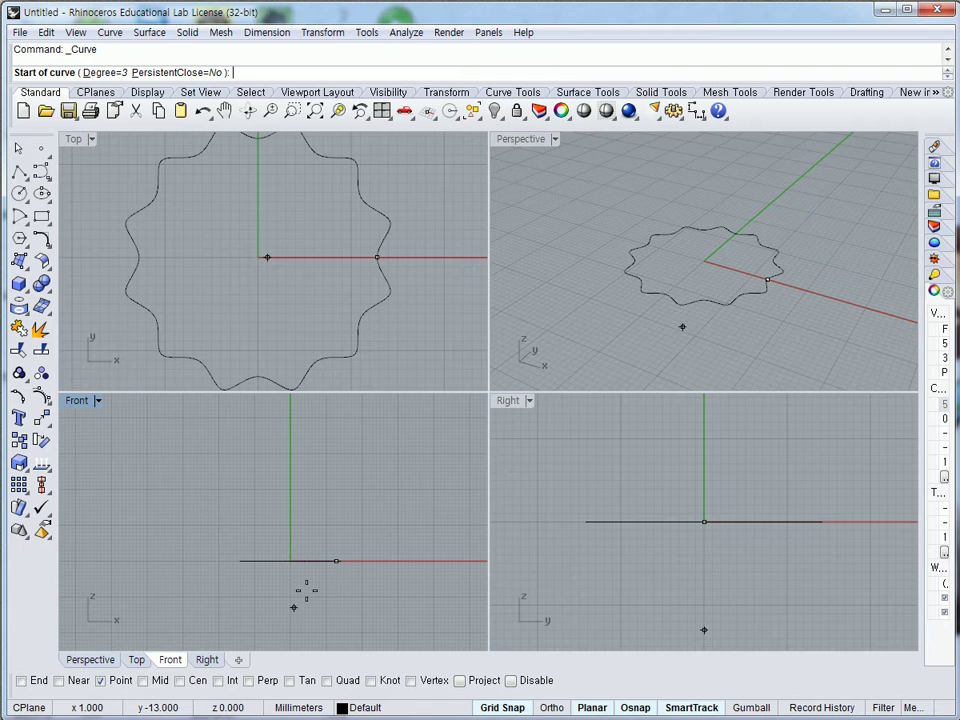
pyautogui.click(332, 563)
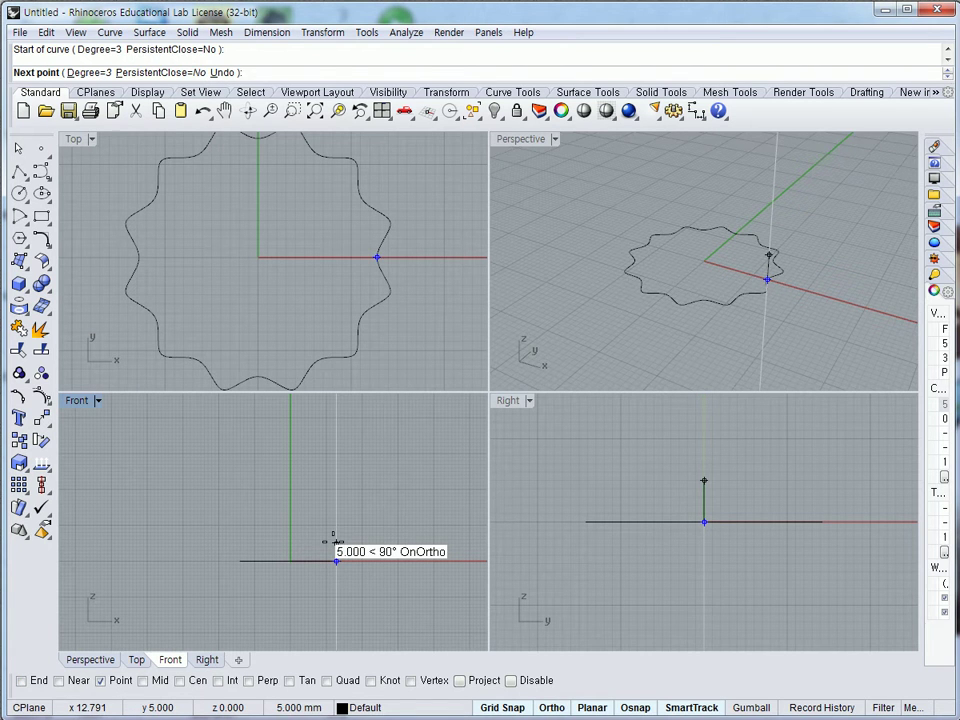
pyautogui.click(336, 544)
pyautogui.click(319, 532)
pyautogui.click(306, 524)
pyautogui.click(306, 508)
pyautogui.moveTo(326, 478); pyautogui.dragTo(339, 513, button='right')
pyautogui.click(339, 513)
pyautogui.click(308, 479)
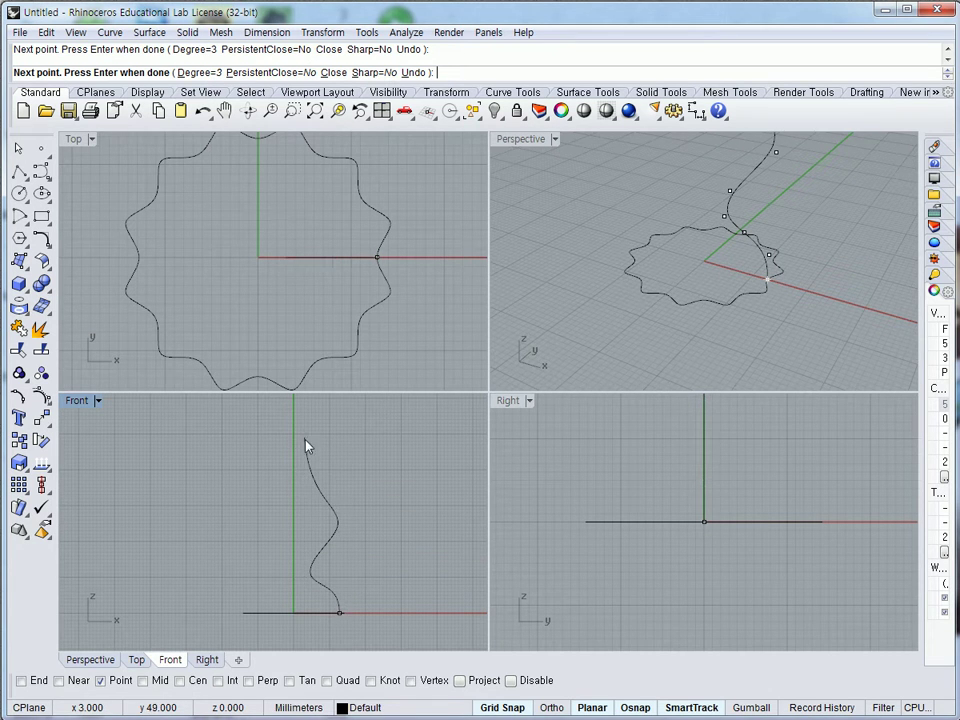
pyautogui.click(305, 437)
pyautogui.press('Return')
pyautogui.scroll(-3, 527, 306)
pyautogui.moveTo(544, 311); pyautogui.dragTo(617, 263, button='right')
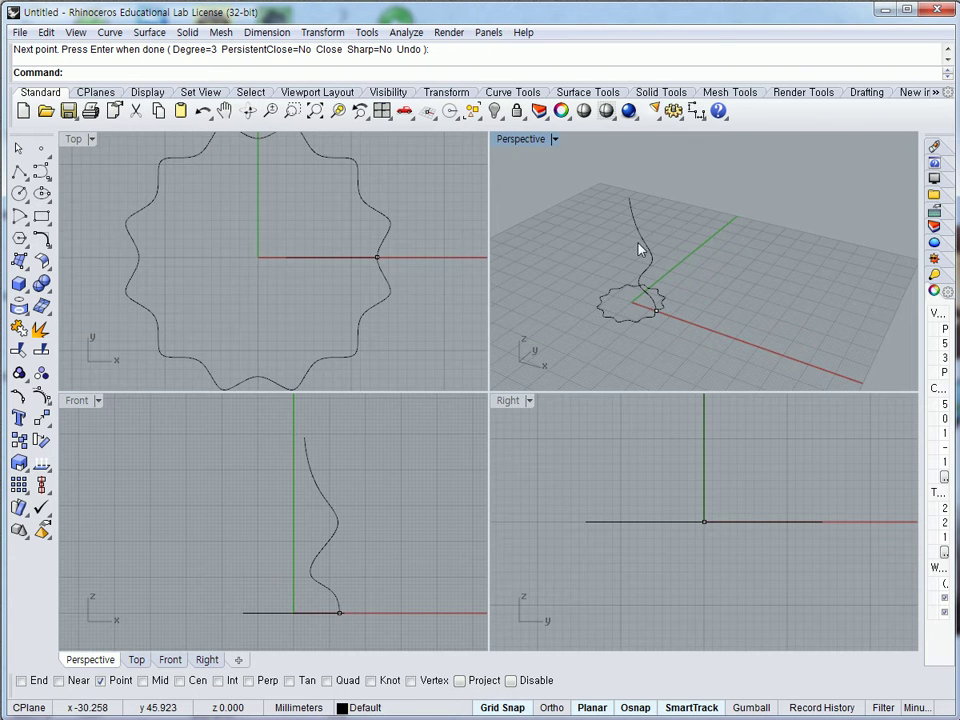
# - Revolve the wavy profile curve into a full deformable surface with 16 points around the vertical axis through the origin
pyautogui.click(328, 494)
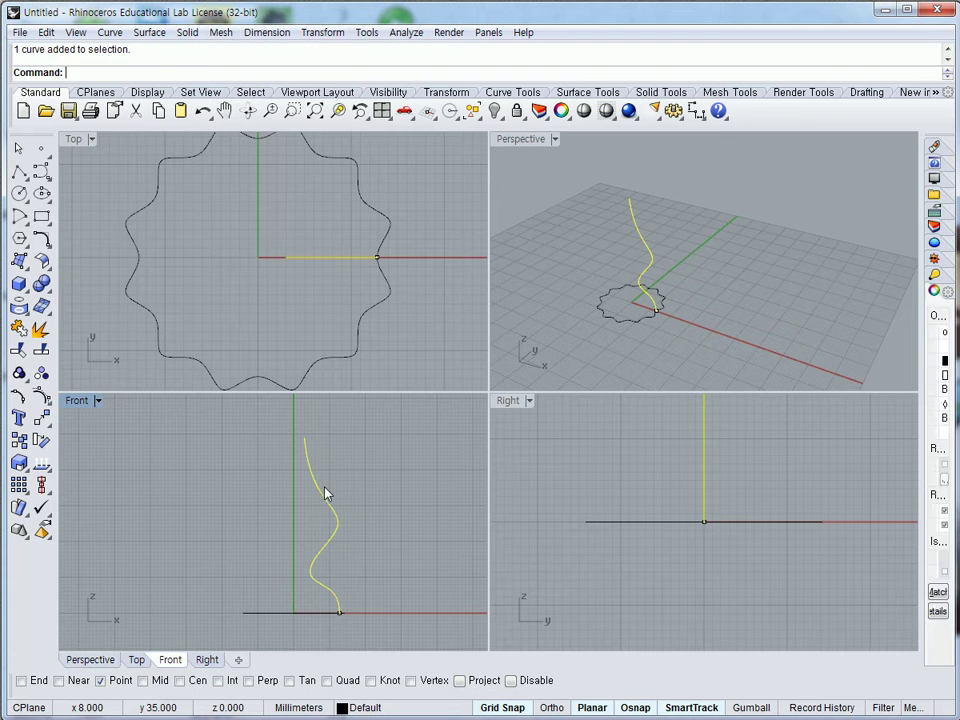
pyautogui.click(561, 97)
pyautogui.click(18, 440)
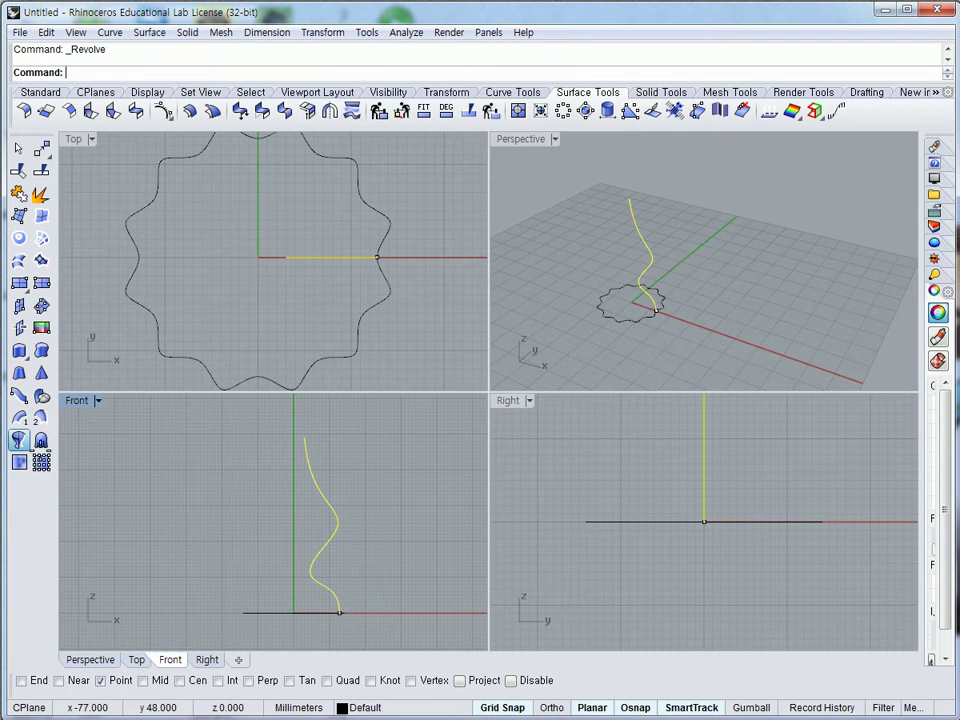
pyautogui.write('0')
pyautogui.press('Return')
pyautogui.click(253, 503)
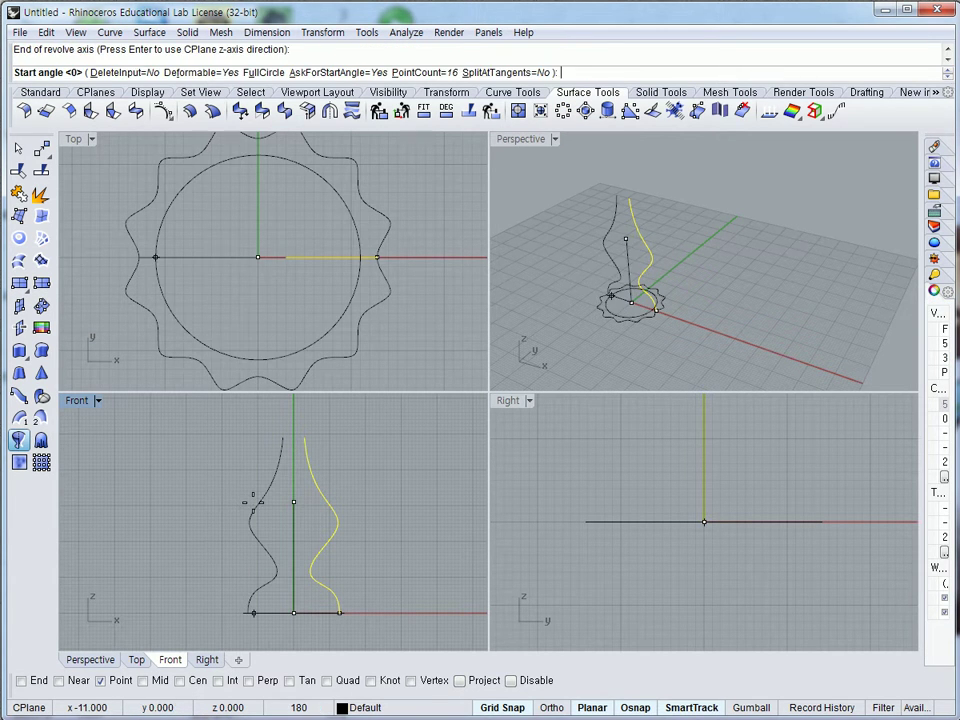
pyautogui.press('Return')
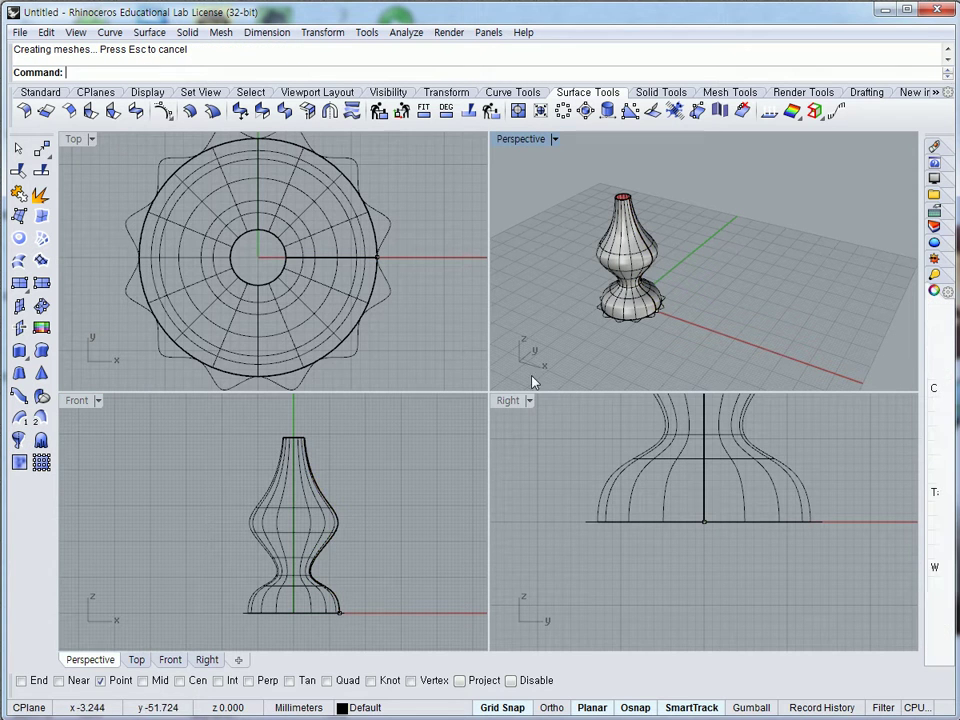
# - Move the revolved vase aside toward positive X, clear of the profile and scalloped curves, and deselect it
pyautogui.click(618, 263)
pyautogui.moveTo(618, 263); pyautogui.dragTo(728, 305)
pyautogui.press('Escape')
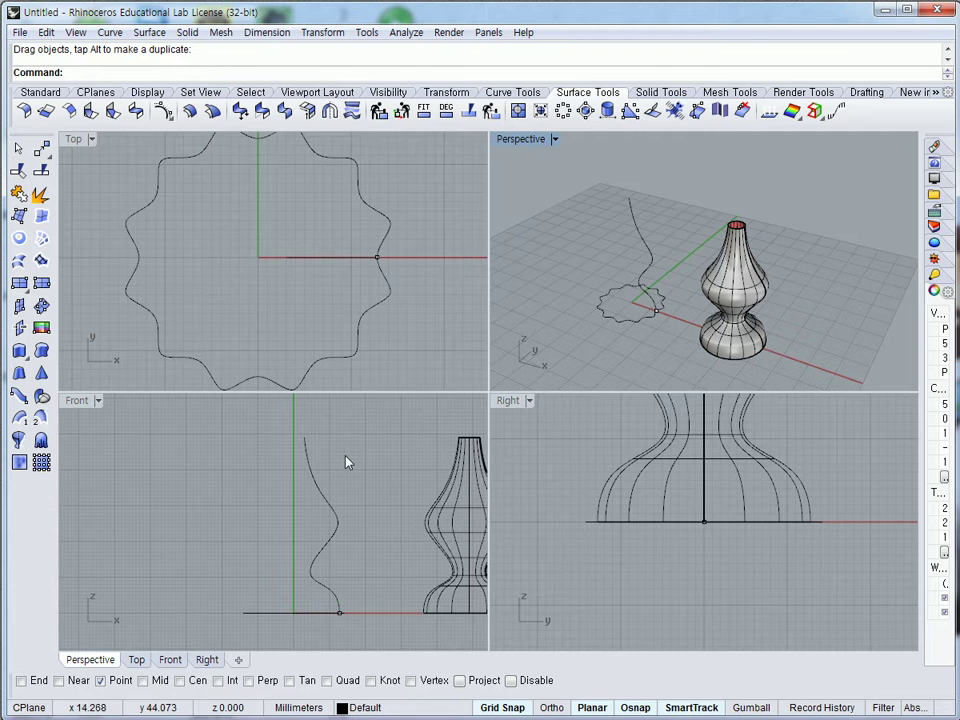
# - Rail-revolve the wavy profile along the scalloped curve around the vertical axis through the origin, without height scaling
pyautogui.rightClick(19, 443)
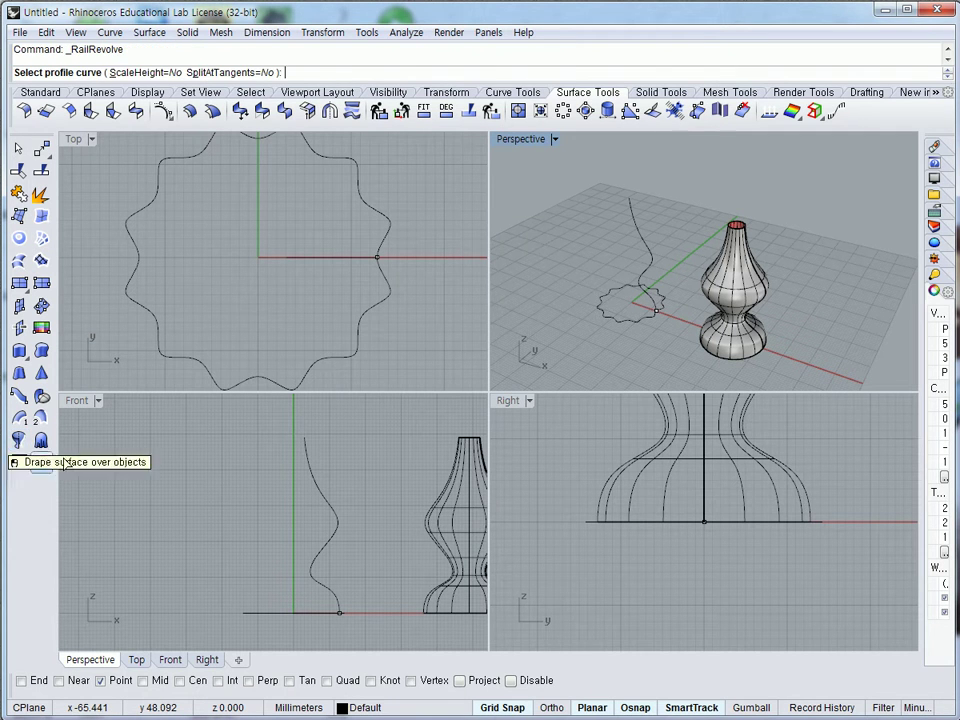
pyautogui.click(318, 497)
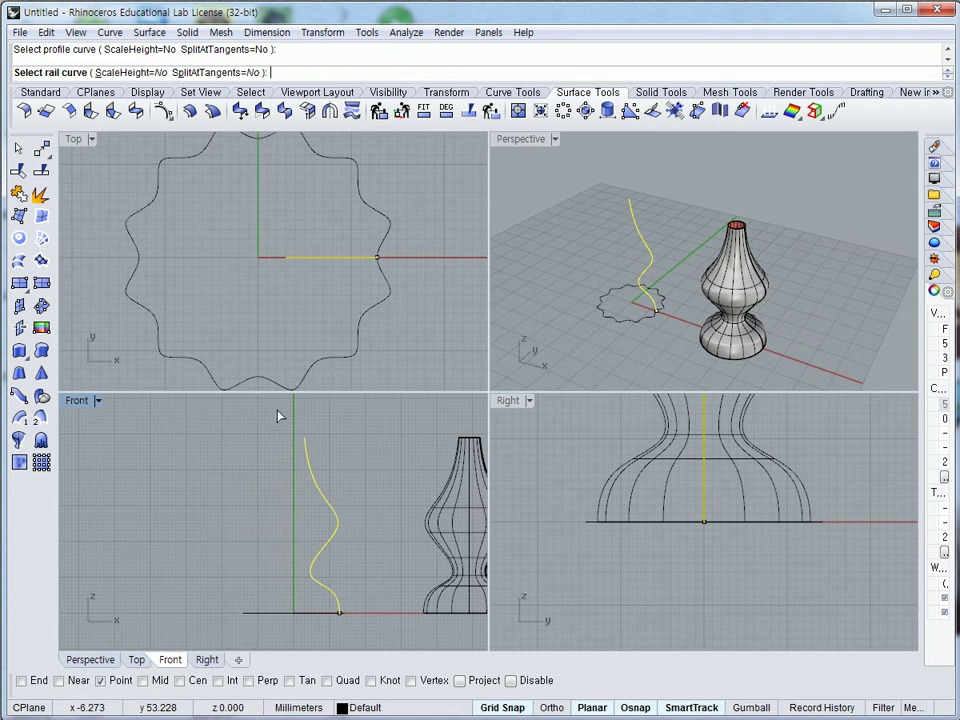
pyautogui.click(335, 360)
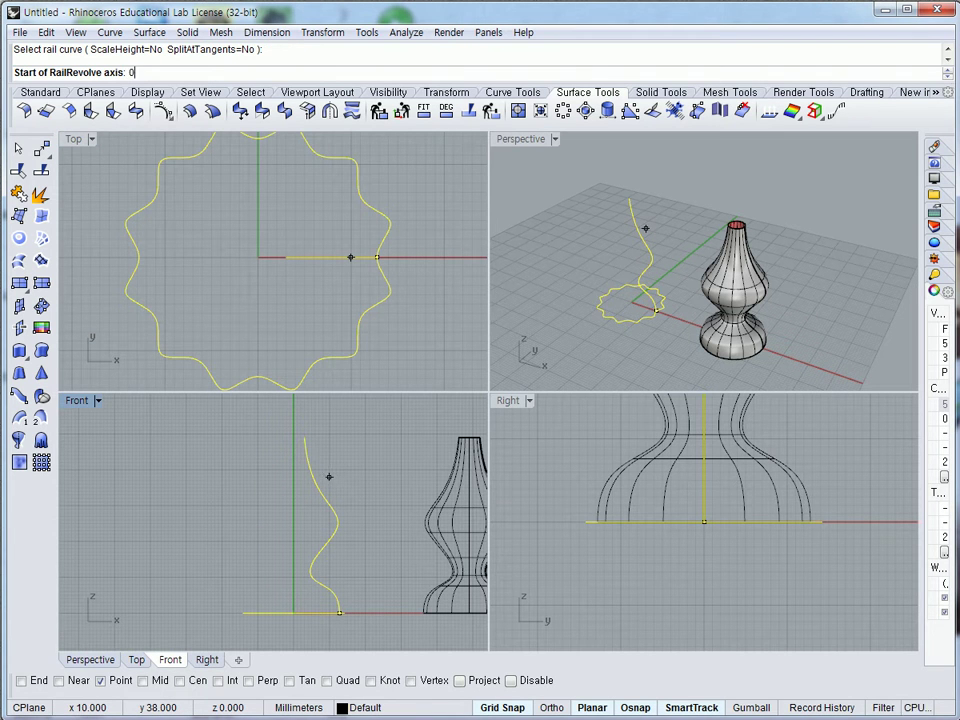
pyautogui.write('0')
pyautogui.press('Return')
pyautogui.click(318, 495)
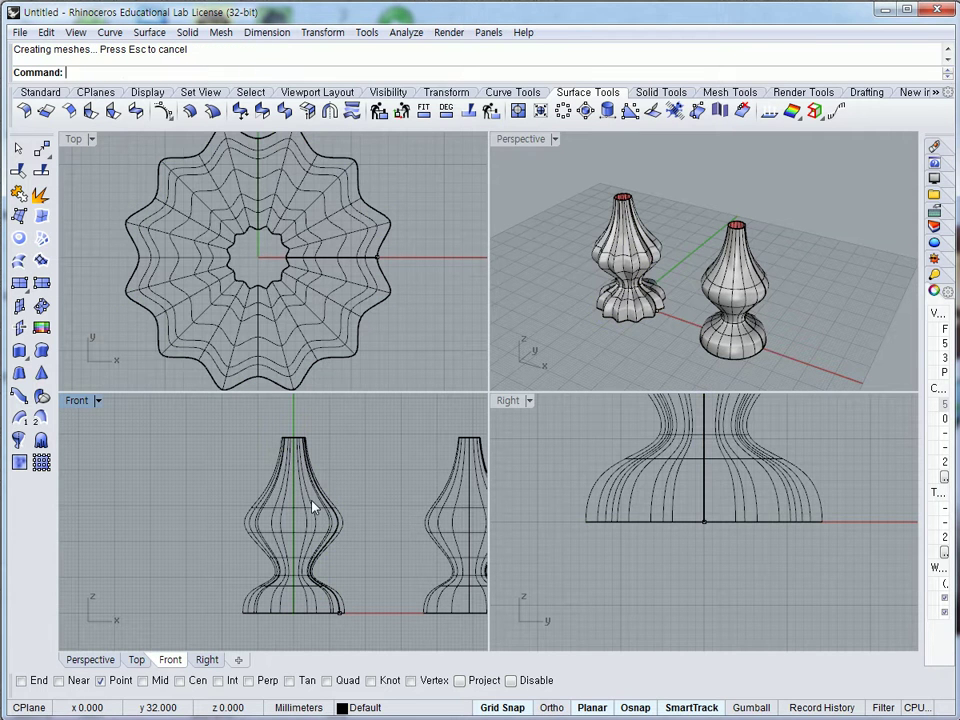
# - Compare the two vases in an enlarged Perspective view and turn on the scalloped vase's control points
pyautogui.moveTo(581, 285); pyautogui.dragTo(630, 287, button='right')
pyautogui.doubleClick(521, 139)
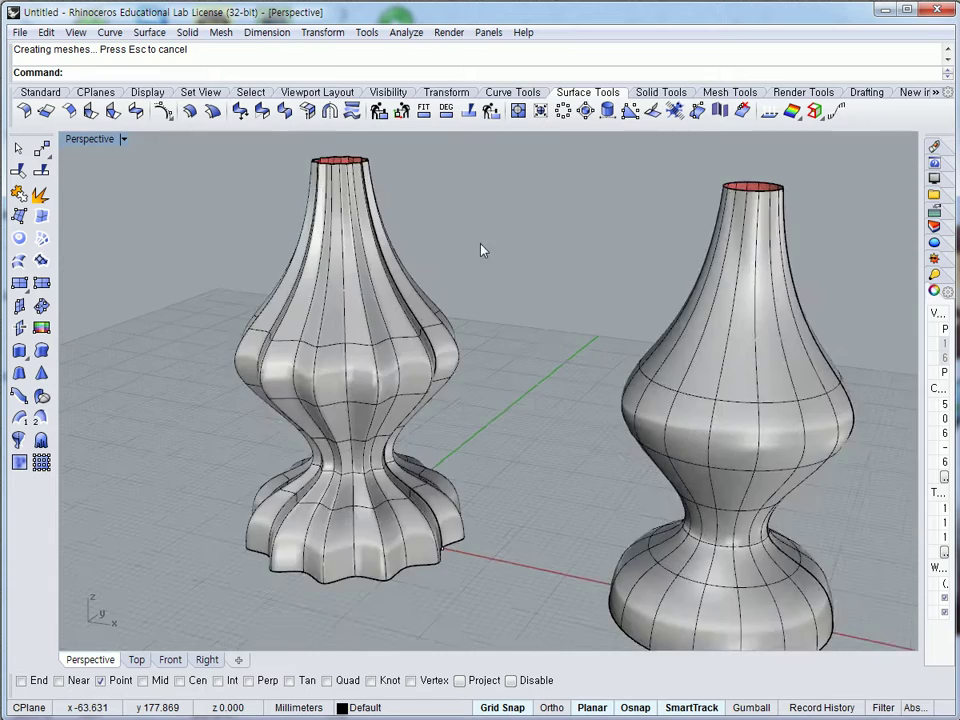
pyautogui.scroll(-3, 455, 315)
pyautogui.moveTo(455, 315); pyautogui.dragTo(474, 378, button='right')
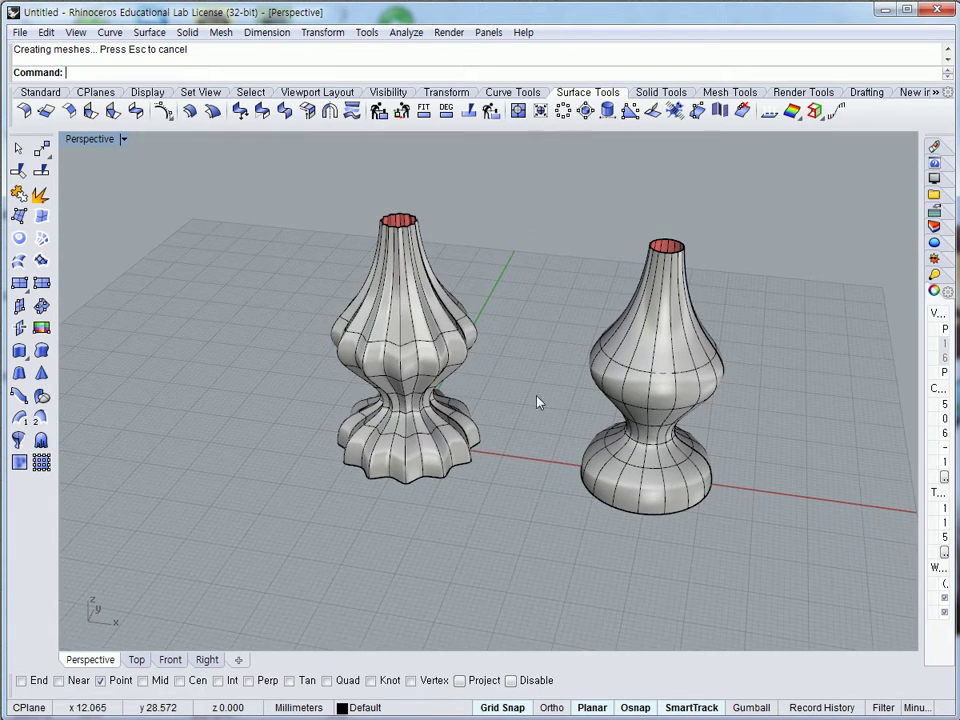
pyautogui.click(396, 360)
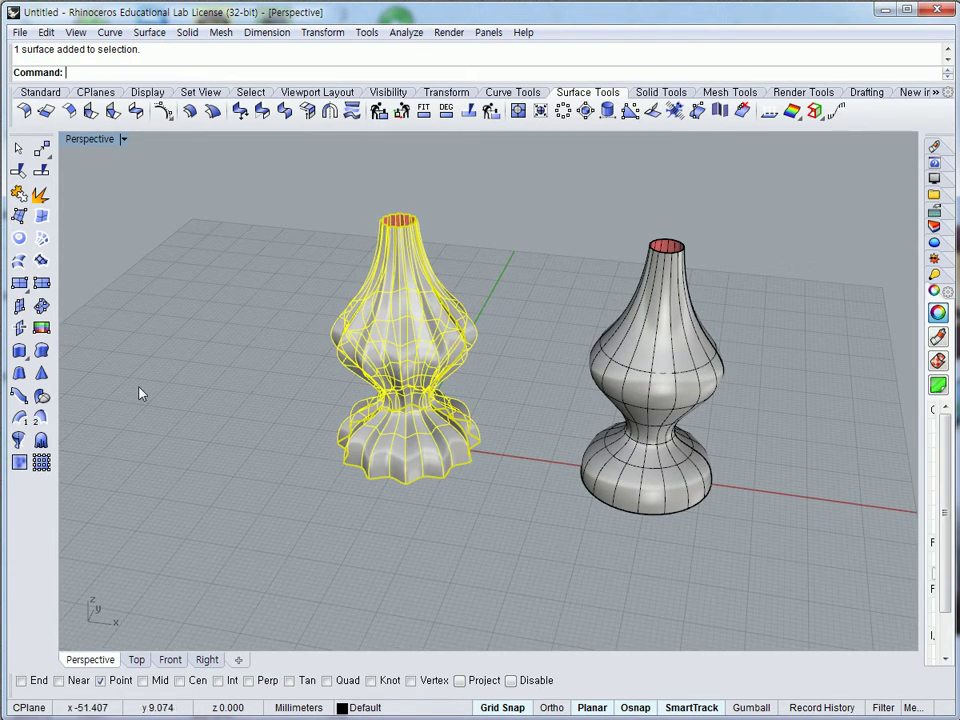
pyautogui.click(24, 93)
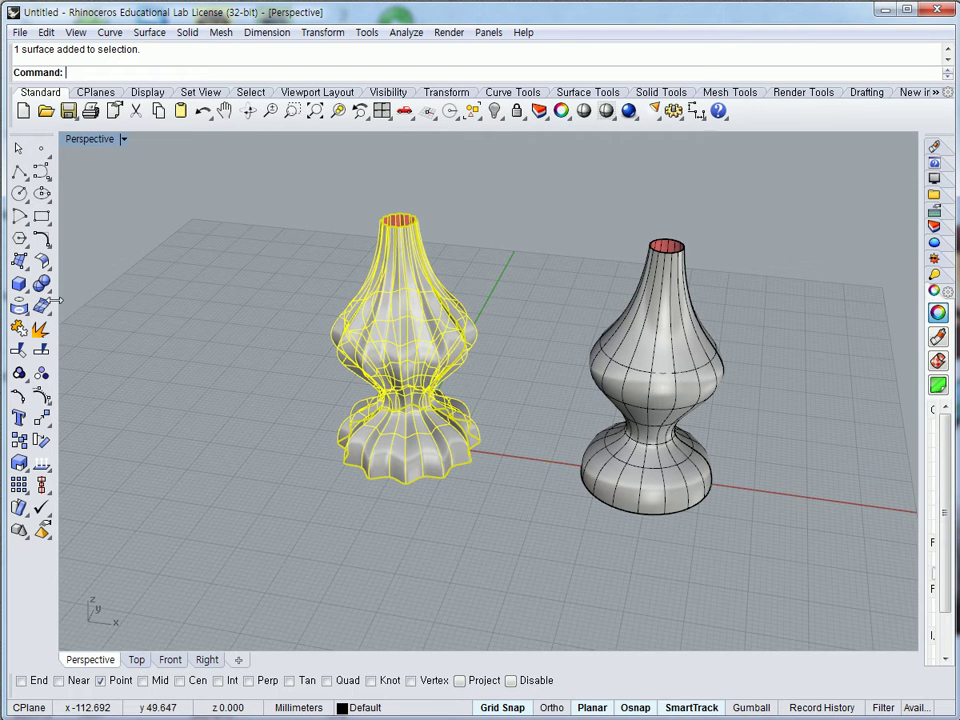
pyautogui.click(30, 292)
pyautogui.moveTo(283, 313); pyautogui.dragTo(300, 264, button='right')
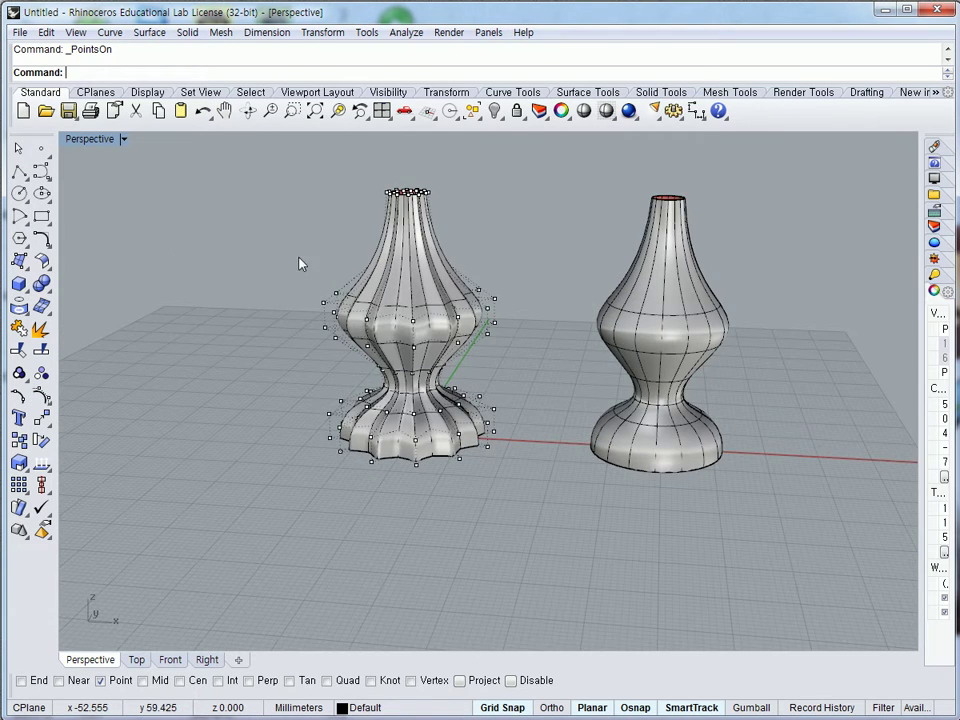
# - Restore the four-view layout and raise the scalloped vase's top ring of control points to about 62 mm high in Front view
pyautogui.doubleClick(92, 140)
pyautogui.moveTo(231, 157); pyautogui.dragTo(239, 189, button='right')
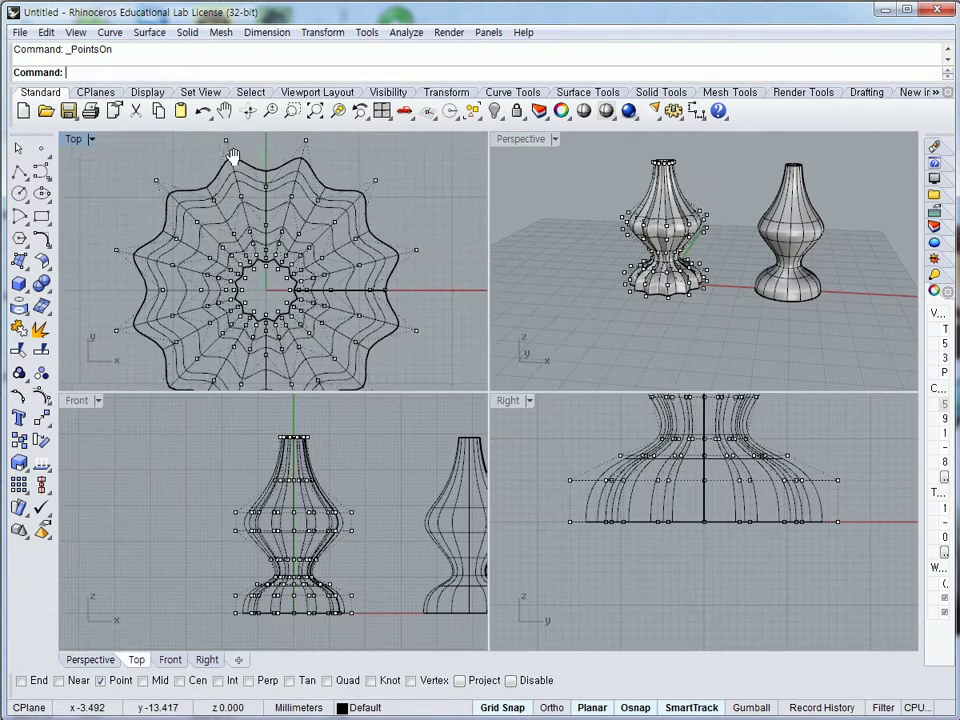
pyautogui.moveTo(182, 425); pyautogui.dragTo(215, 470, button='right')
pyautogui.moveTo(362, 518); pyautogui.dragTo(342, 435)
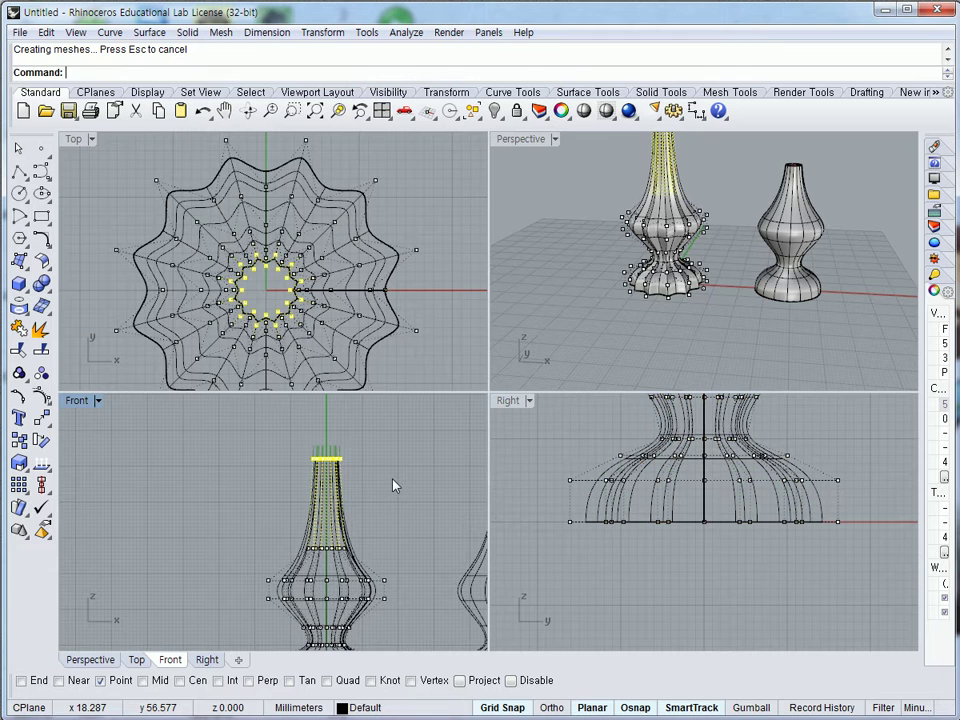
pyautogui.press('Escape')
pyautogui.scroll(-3, 394, 486)
pyautogui.moveTo(583, 268); pyautogui.dragTo(585, 295, button='right')
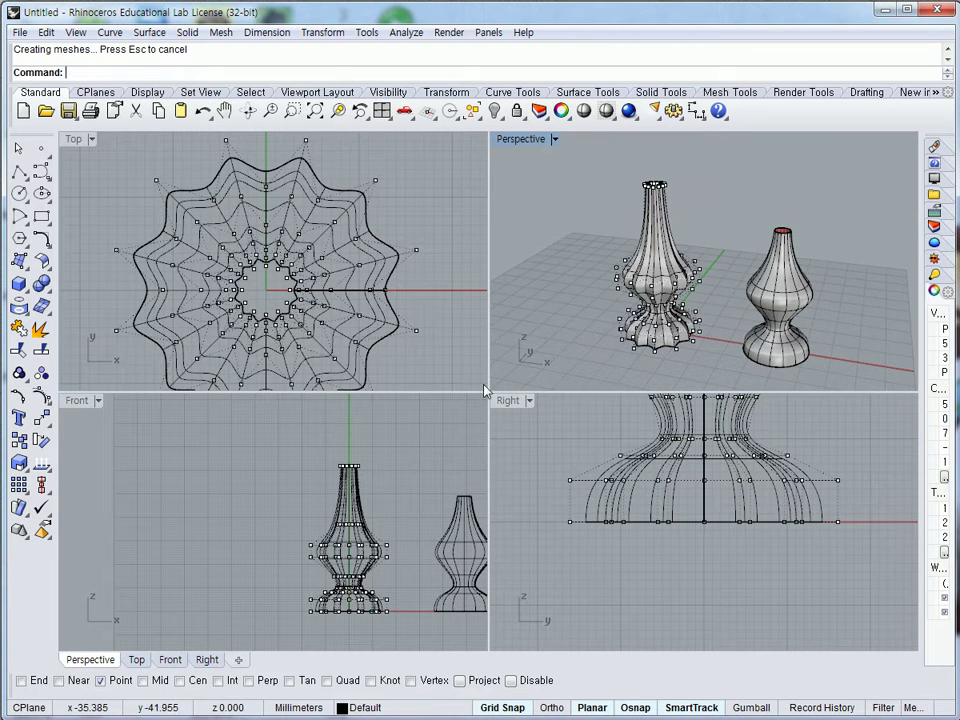
# - Insert two knots in the U direction around the scalloped vase's stretched neck, picking the surface rather than the curve
pyautogui.click(43, 396)
pyautogui.moveTo(106, 398); pyautogui.dragTo(180, 436)
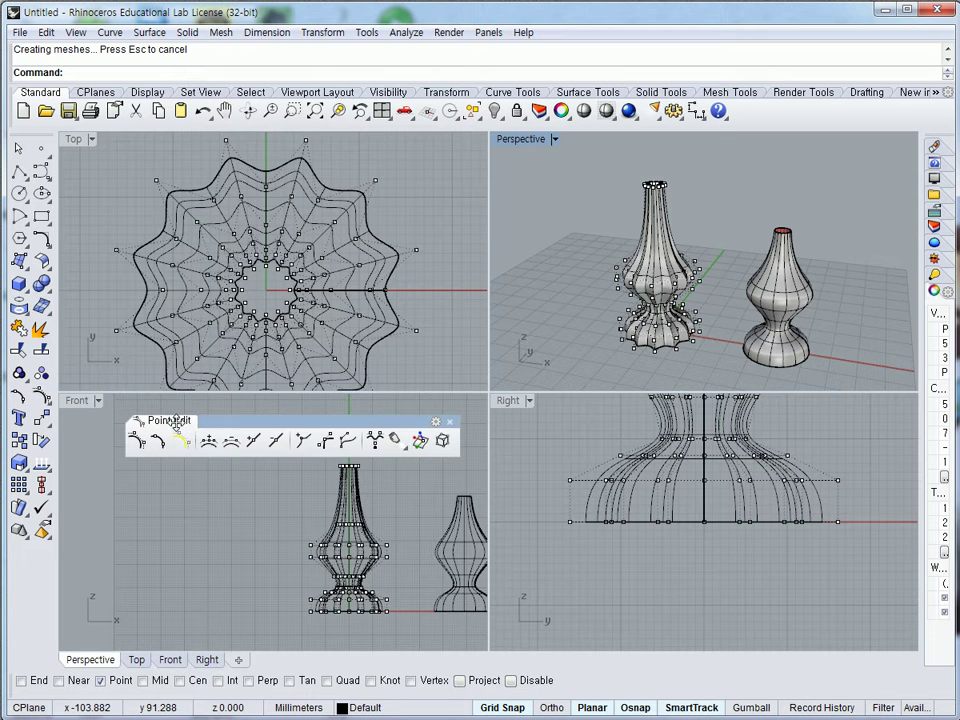
pyautogui.click(253, 441)
pyautogui.click(381, 532)
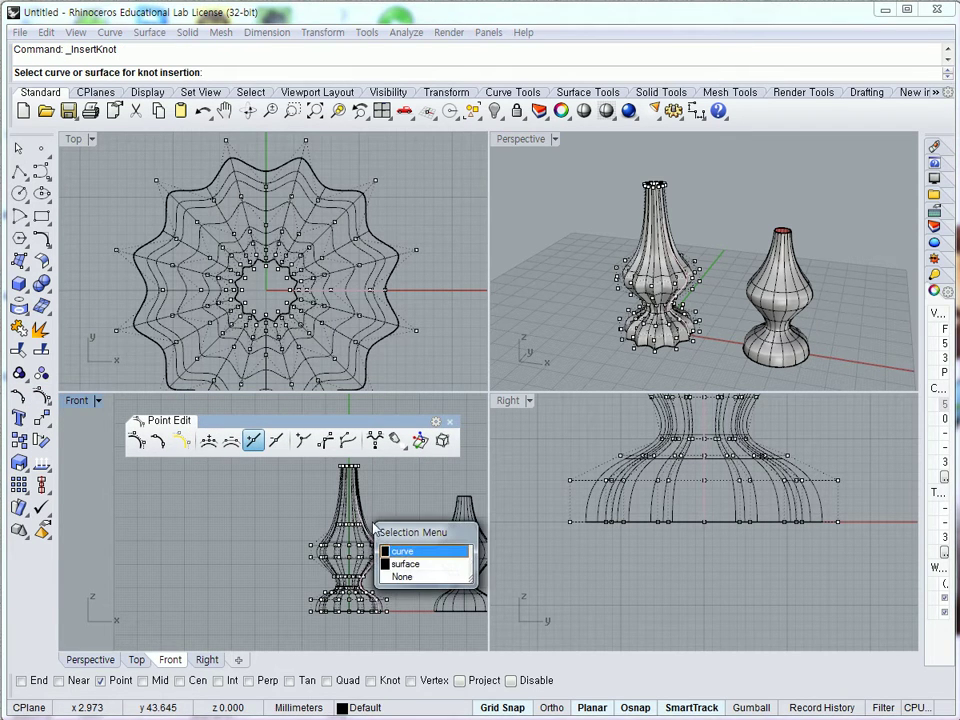
pyautogui.click(407, 566)
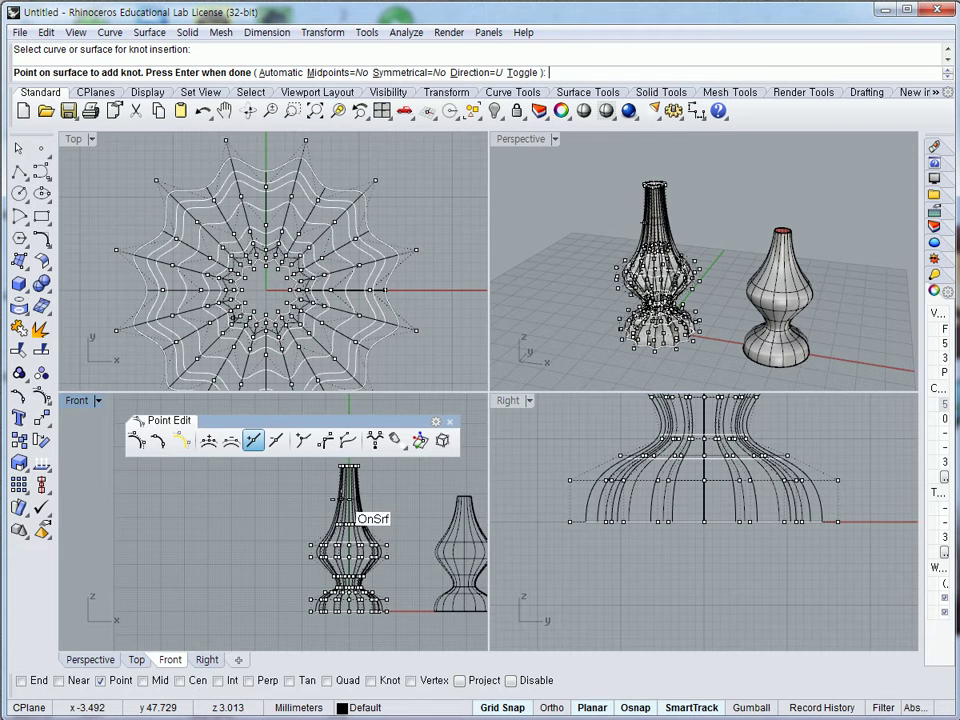
pyautogui.click(352, 512)
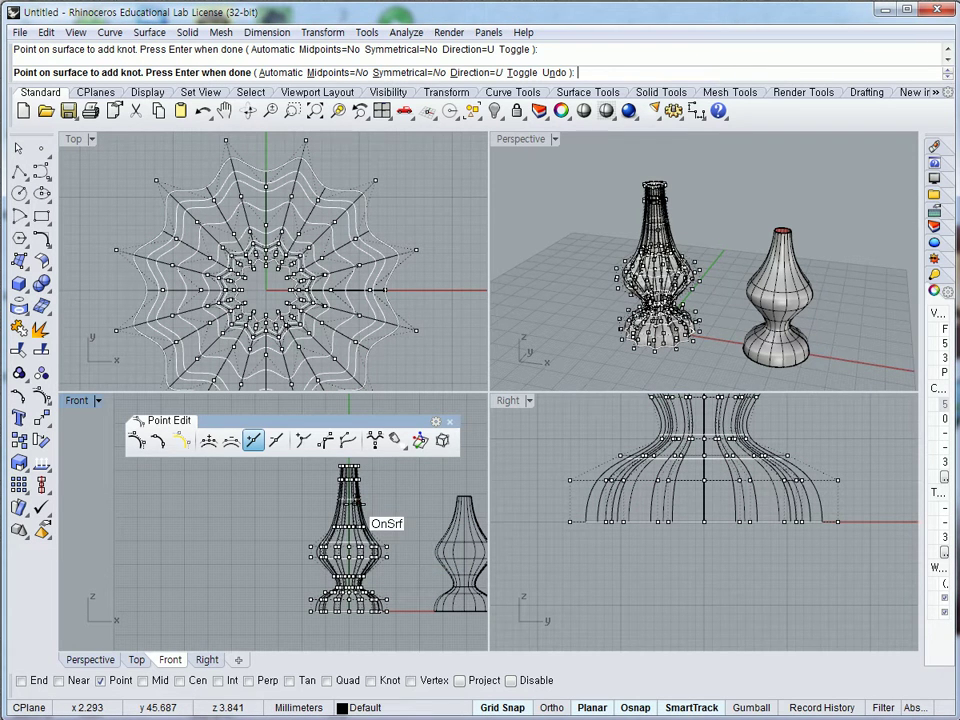
pyautogui.click(380, 512)
pyautogui.press('Return')
# - Scale the third ring of control points from the rim outward in 2D about the origin by a factor of 2
pyautogui.scroll(3, 337, 509)
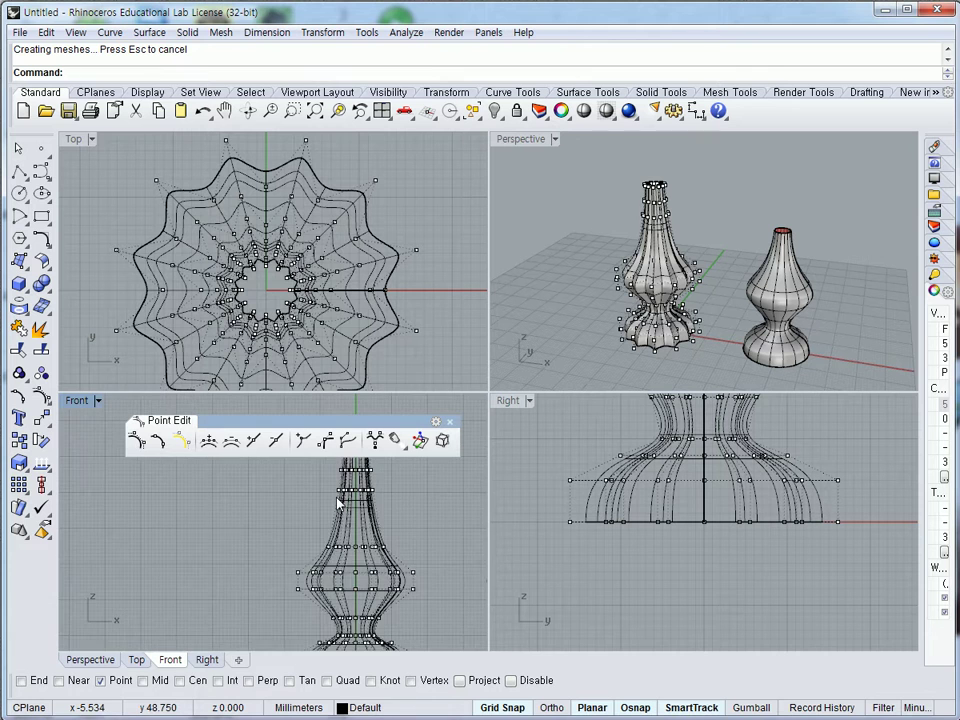
pyautogui.moveTo(366, 522); pyautogui.dragTo(370, 524)
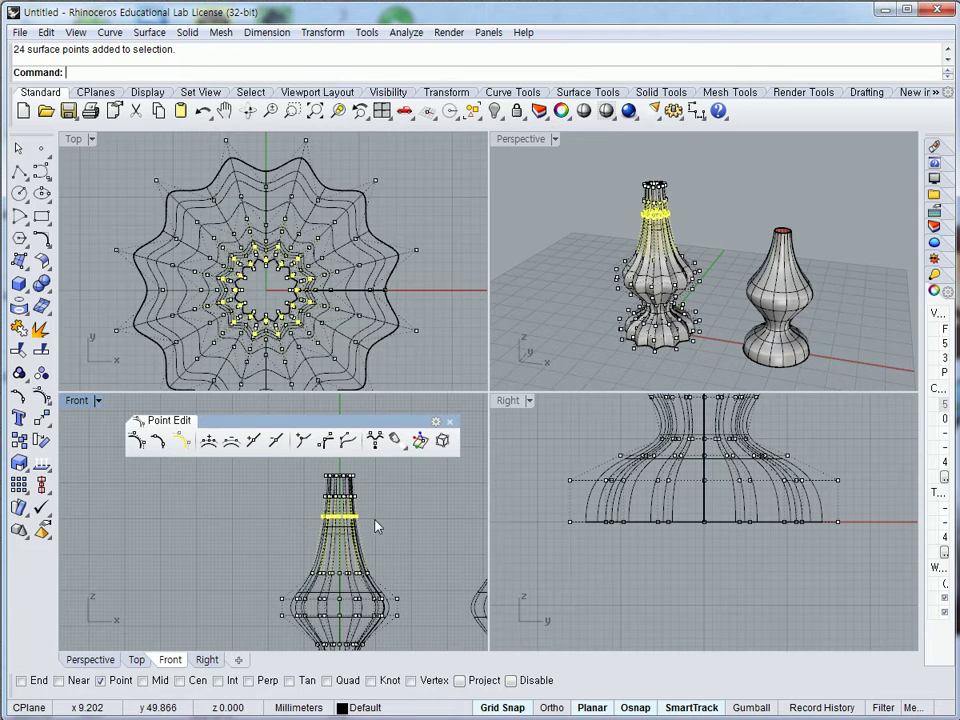
pyautogui.click(27, 464)
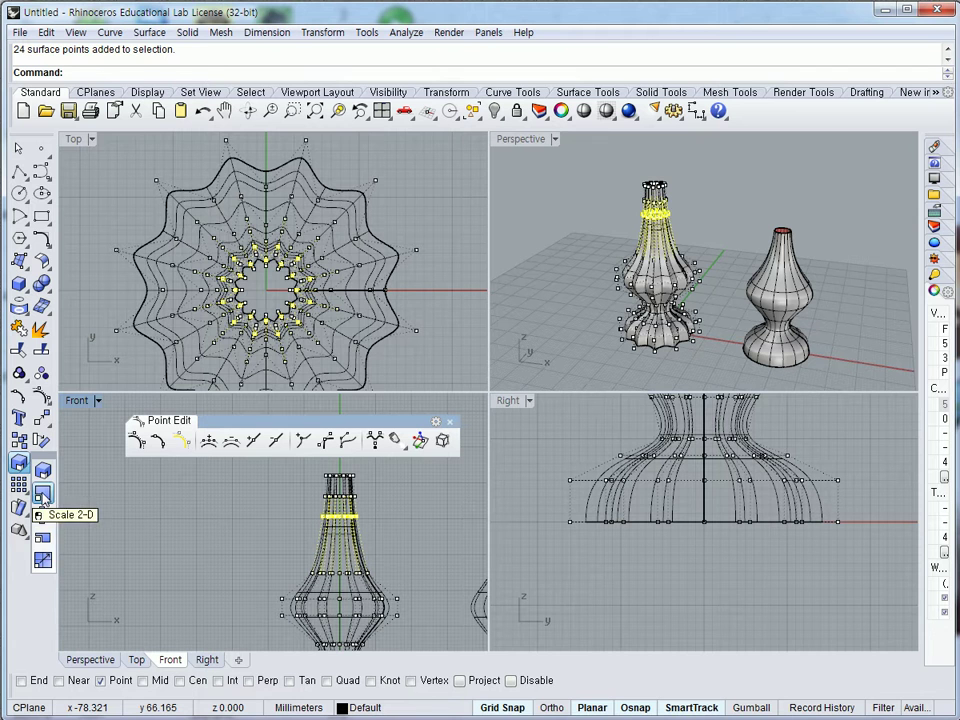
pyautogui.click(43, 494)
pyautogui.write('0')
pyautogui.press('Return')
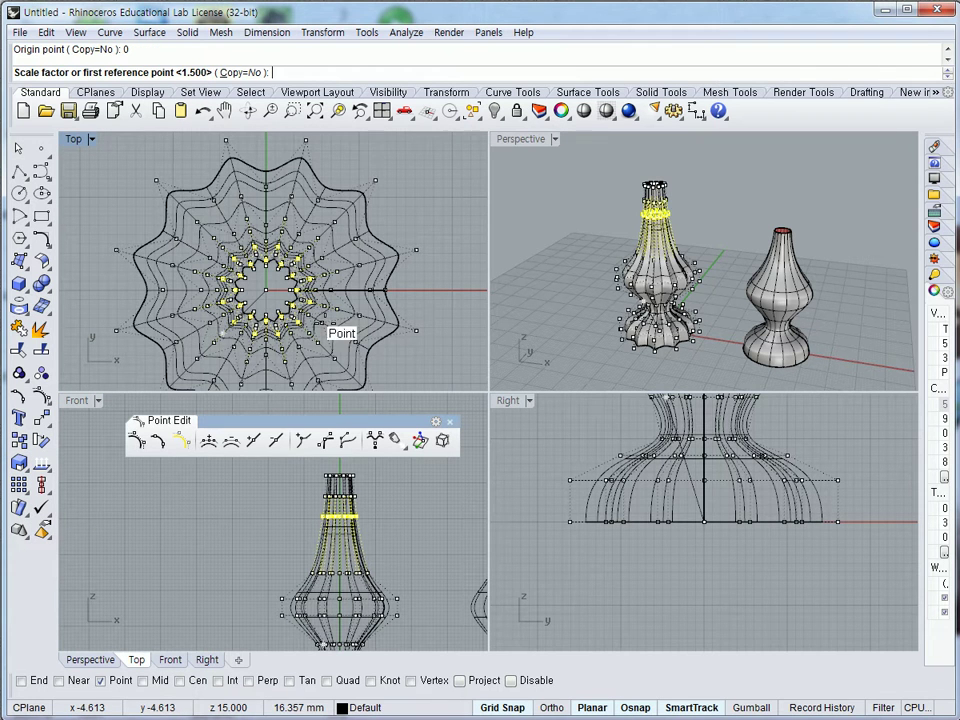
pyautogui.click(407, 292)
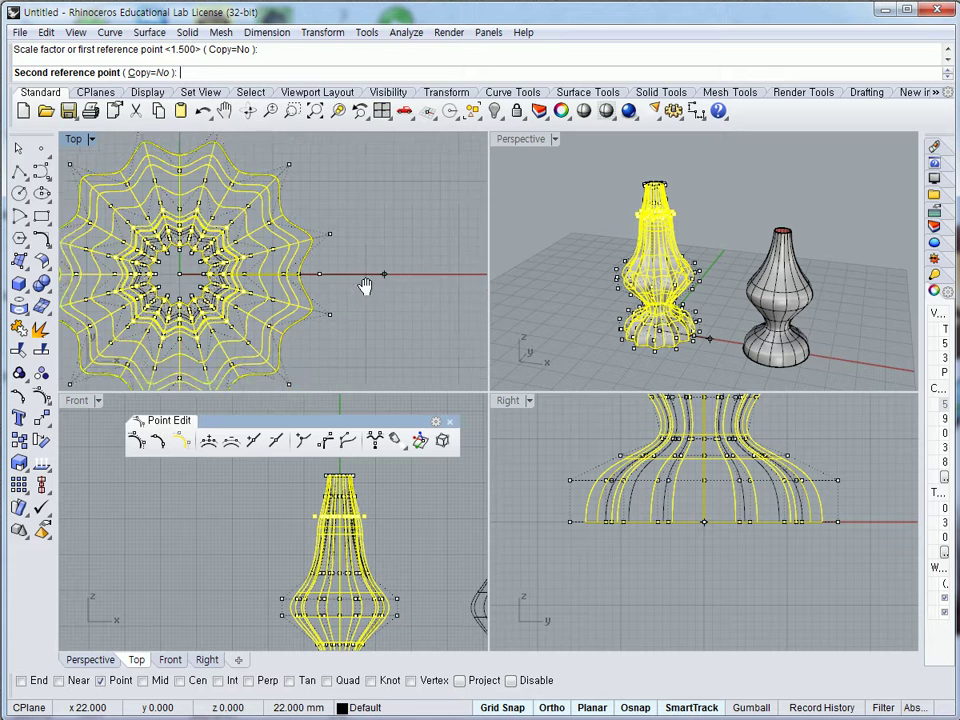
pyautogui.click(429, 285)
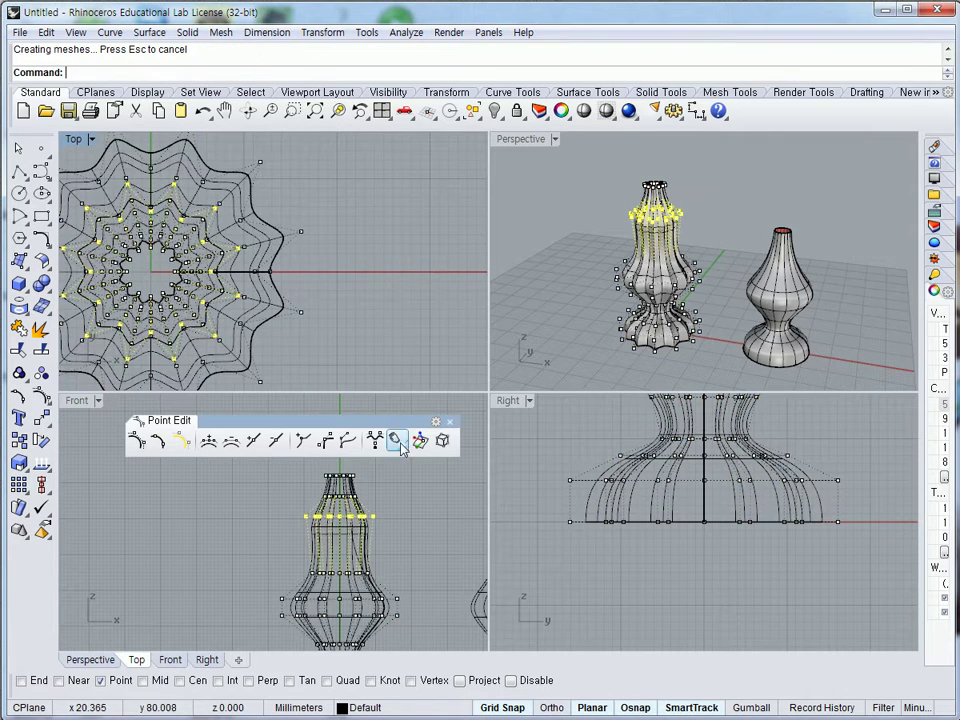
# - Scale the ring of control points just below the rim inward in 2D about the origin, then deselect it
pyautogui.click(310, 489)
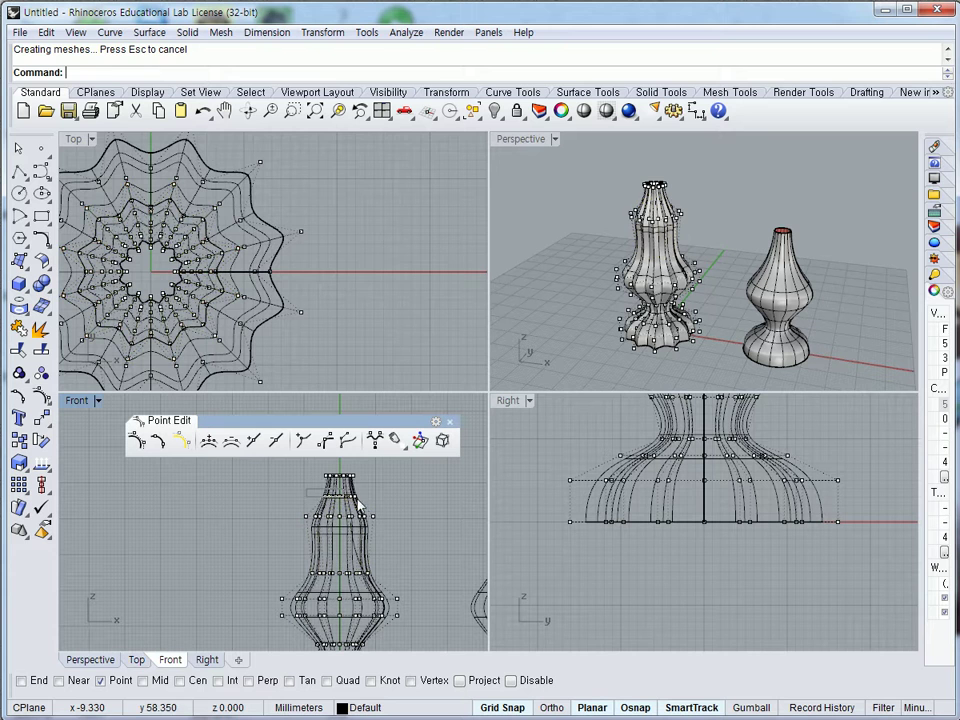
pyautogui.moveTo(302, 478); pyautogui.dragTo(386, 506)
pyautogui.moveTo(307, 303); pyautogui.dragTo(389, 298, button='right')
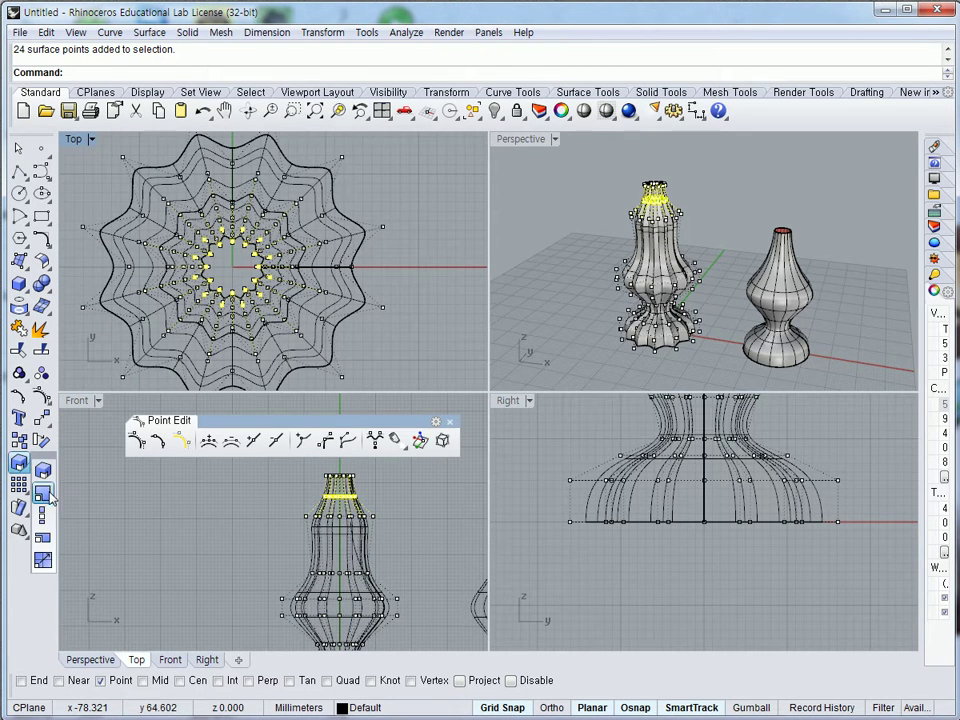
pyautogui.click(20, 464)
pyautogui.write('0')
pyautogui.press('Return')
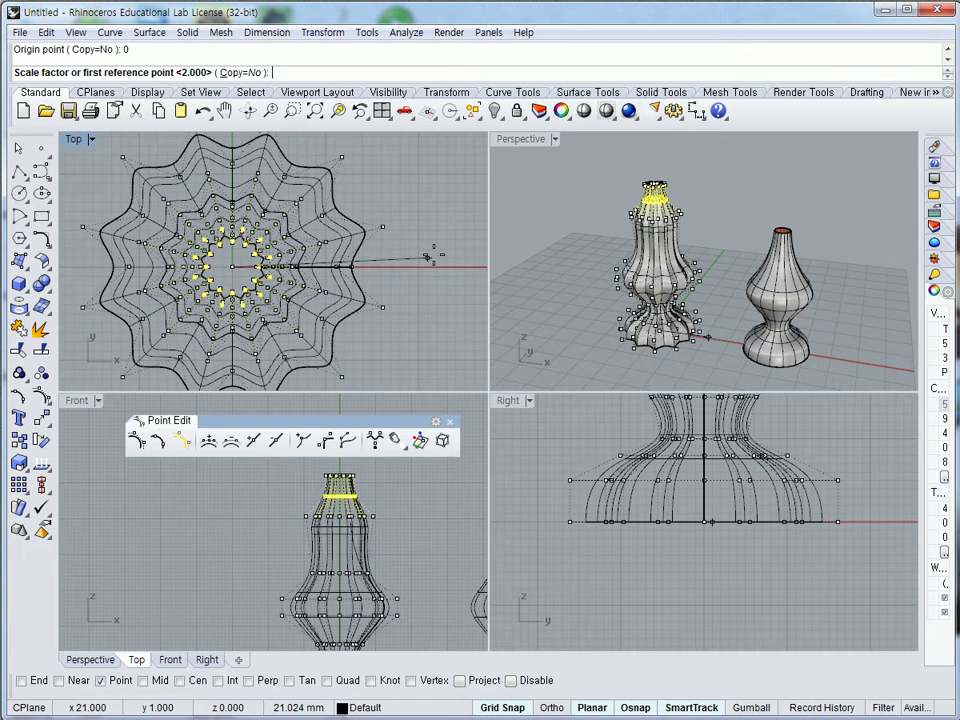
pyautogui.click(418, 266)
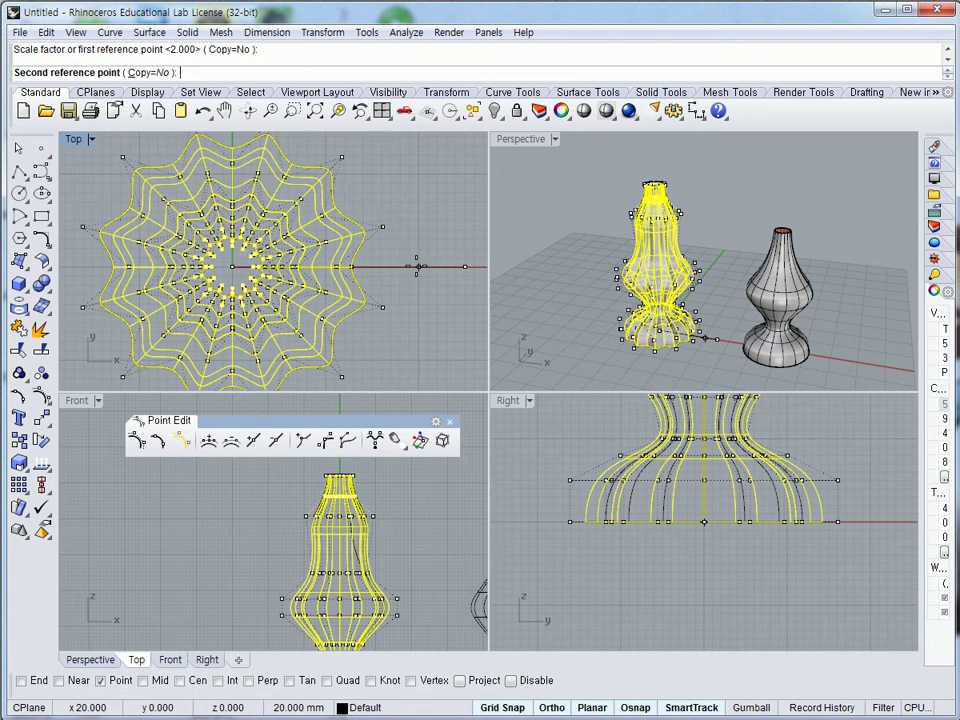
pyautogui.click(390, 266)
pyautogui.click(583, 285)
# - Examine the reshaped scalloped vase up close and close the floating point-editing palette
pyautogui.moveTo(583, 285); pyautogui.dragTo(632, 285, button='right')
pyautogui.scroll(5, 632, 285)
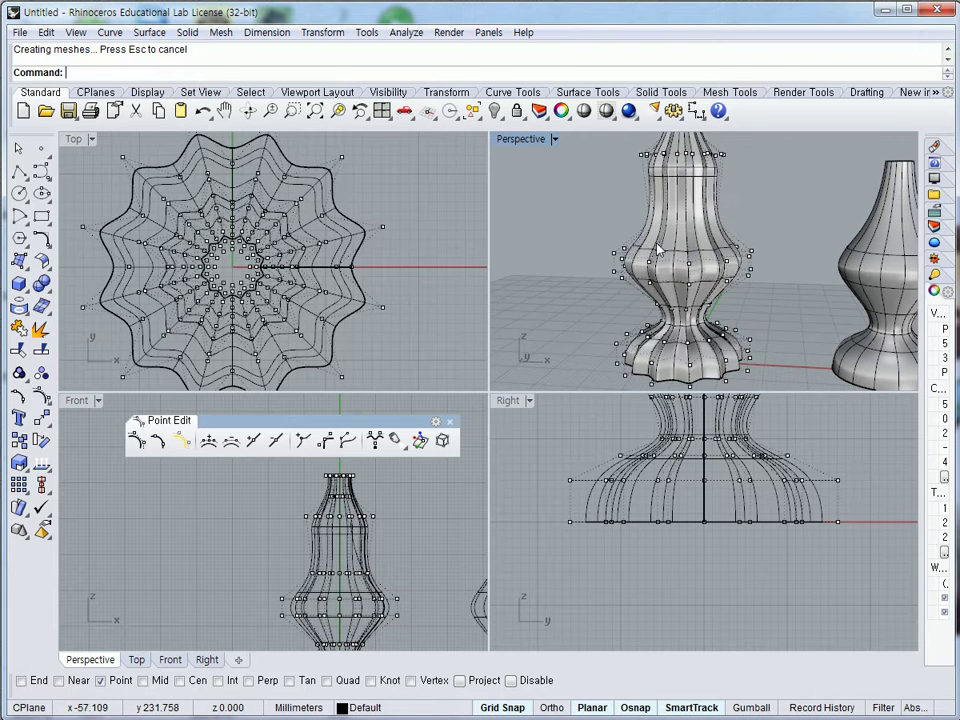
pyautogui.moveTo(645, 212); pyautogui.dragTo(655, 222, button='right')
pyautogui.scroll(3, 366, 530)
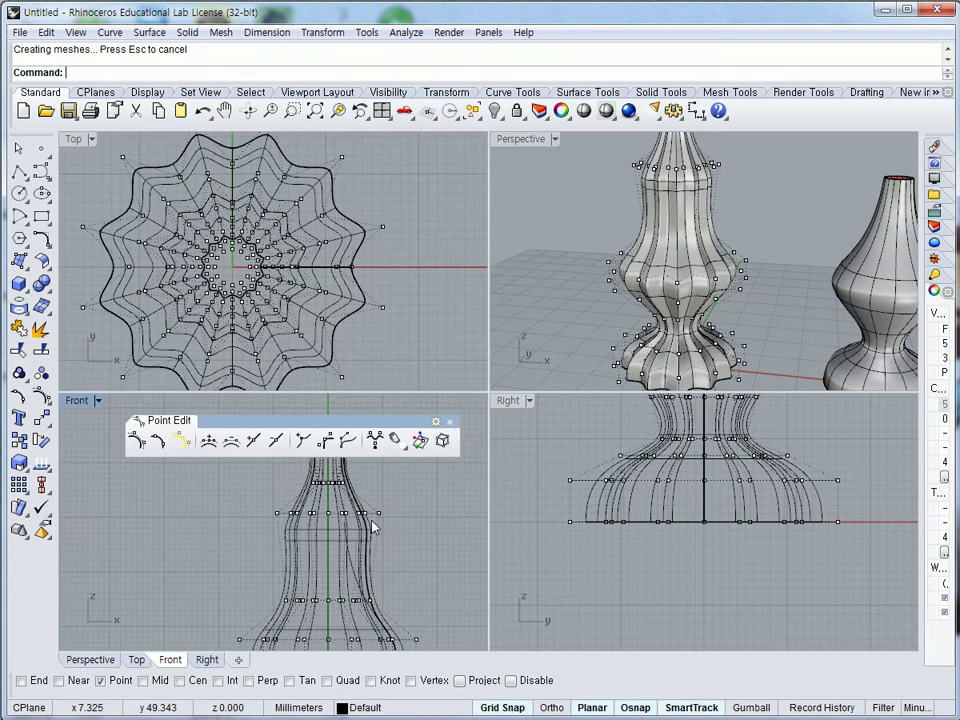
pyautogui.moveTo(398, 422); pyautogui.dragTo(608, 248)
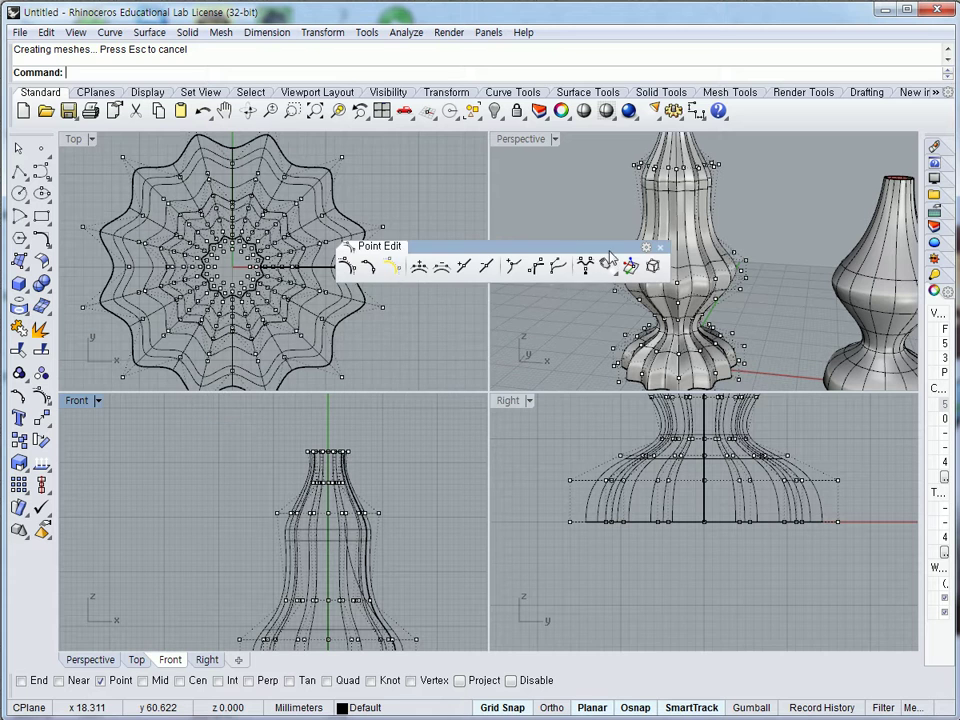
pyautogui.click(660, 247)
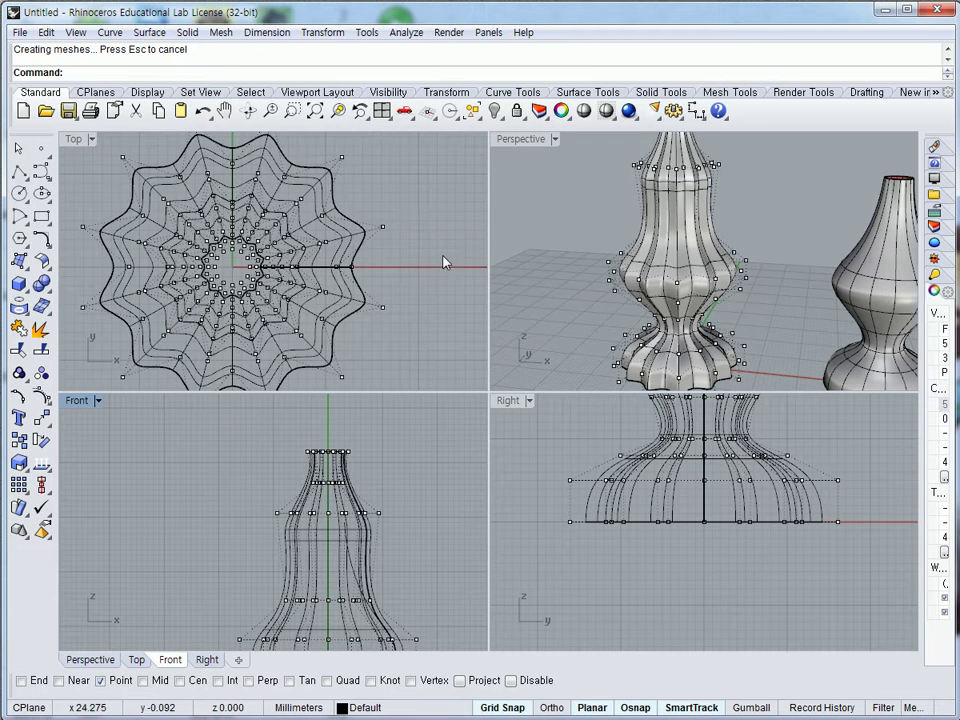
# - Raise the scalloped vase's rim control points straight up in the front view to lengthen the neck, then deselect them
pyautogui.scroll(-3, 556, 258)
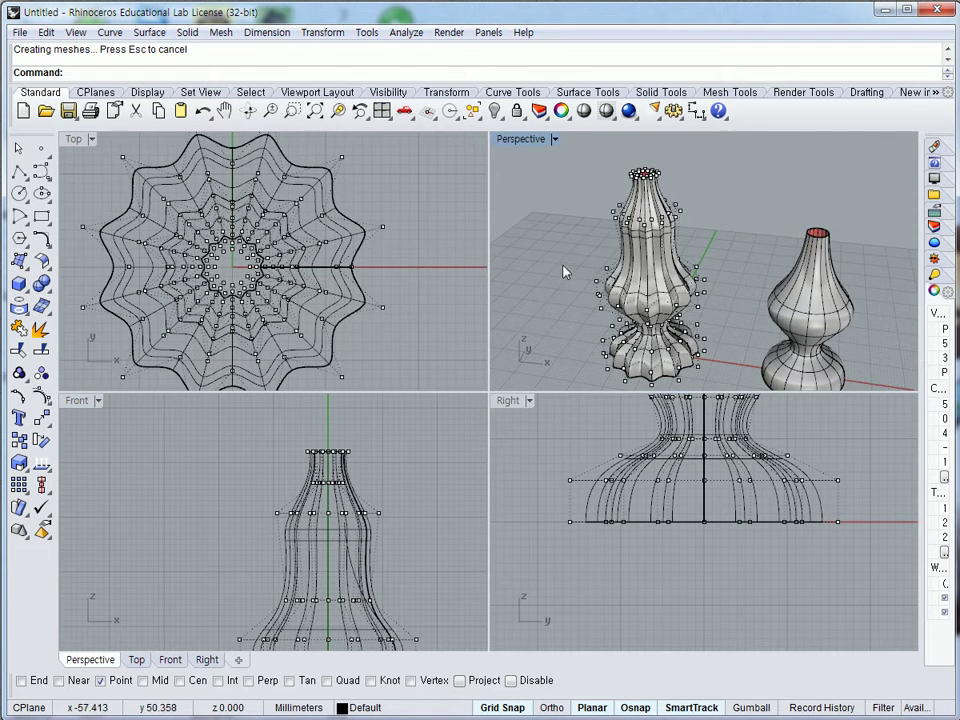
pyautogui.moveTo(298, 459); pyautogui.dragTo(292, 478, button='right')
pyautogui.moveTo(370, 483); pyautogui.dragTo(343, 452)
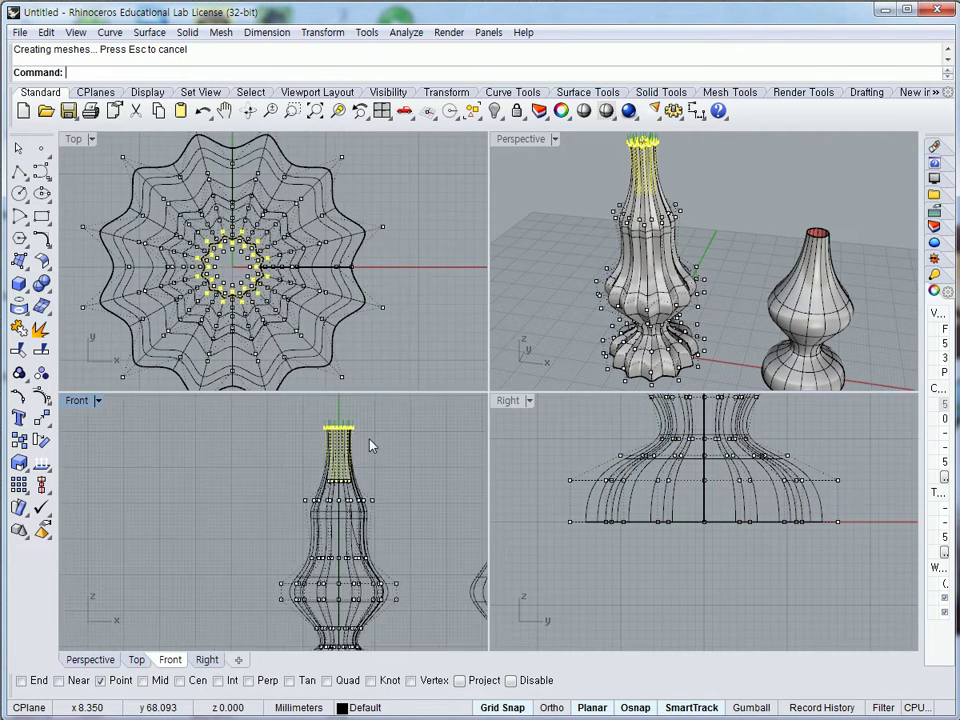
pyautogui.scroll(3, 350, 470)
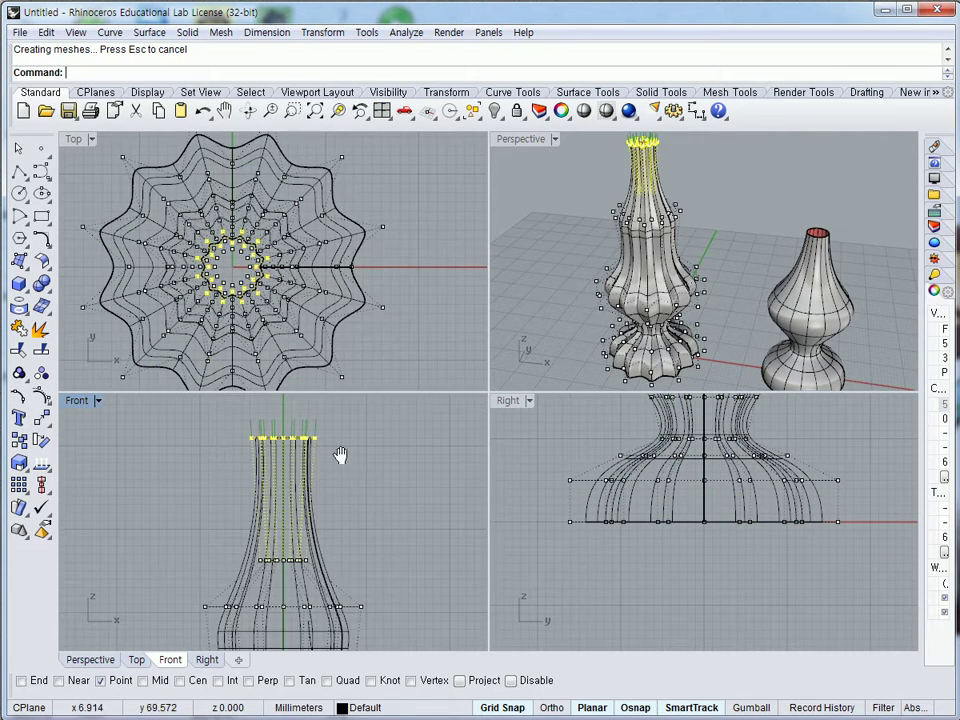
pyautogui.click(450, 321)
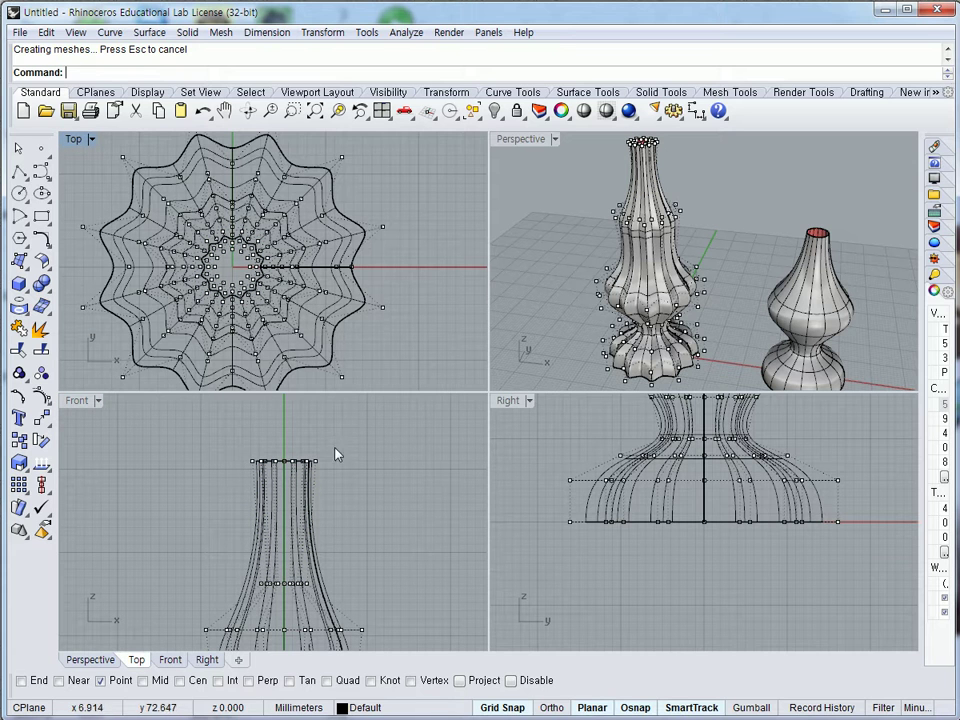
# - Rotate the scalloped vase's rim control points clockwise in the front view about a point on the neck's axis, tilting the mouth toward positive X
pyautogui.moveTo(185, 457); pyautogui.dragTo(325, 487)
pyautogui.click(42, 440)
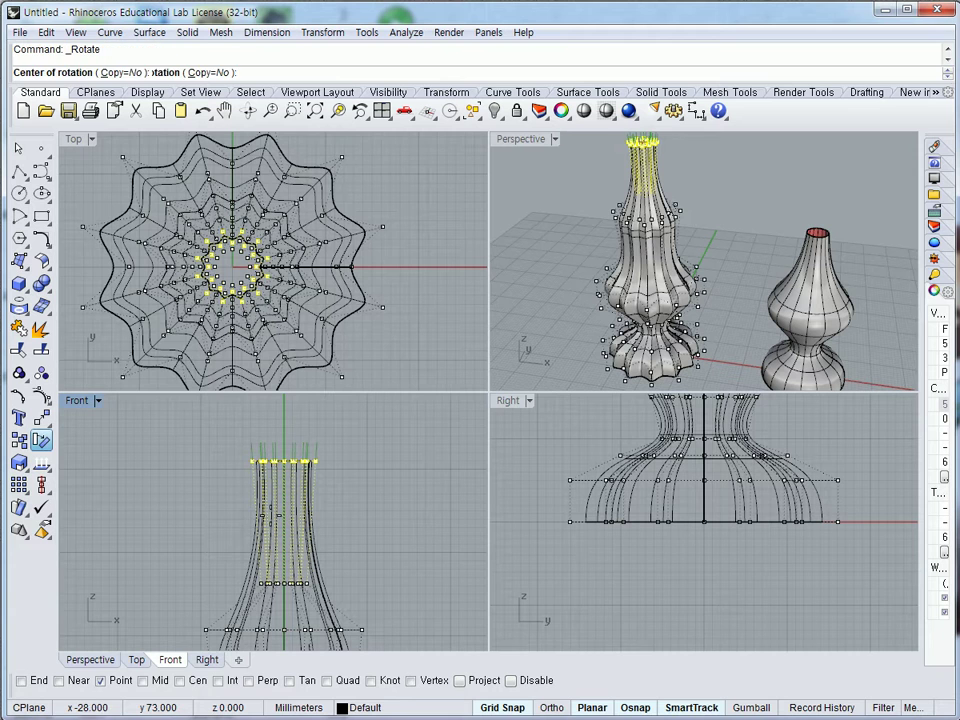
pyautogui.click(285, 537)
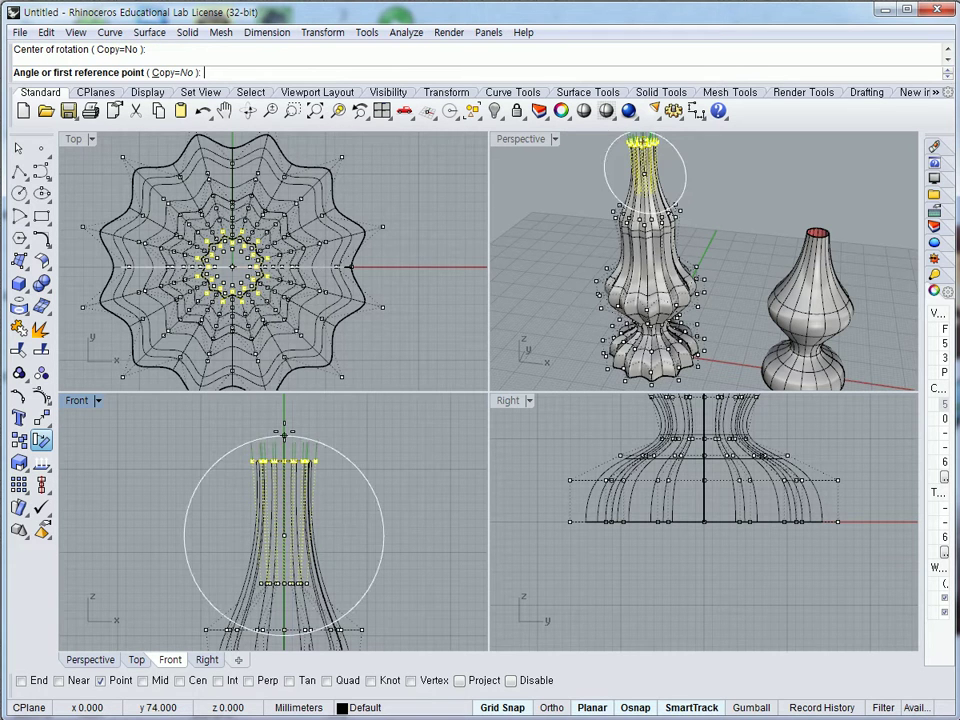
pyautogui.click(284, 437)
pyautogui.click(357, 410)
pyautogui.click(551, 276)
pyautogui.moveTo(631, 291)
pyautogui.mouseDown(button='right')
pyautogui.moveTo(622, 318)
pyautogui.moveTo(630, 268)
pyautogui.moveTo(624, 285)
pyautogui.mouseUp(button='right')
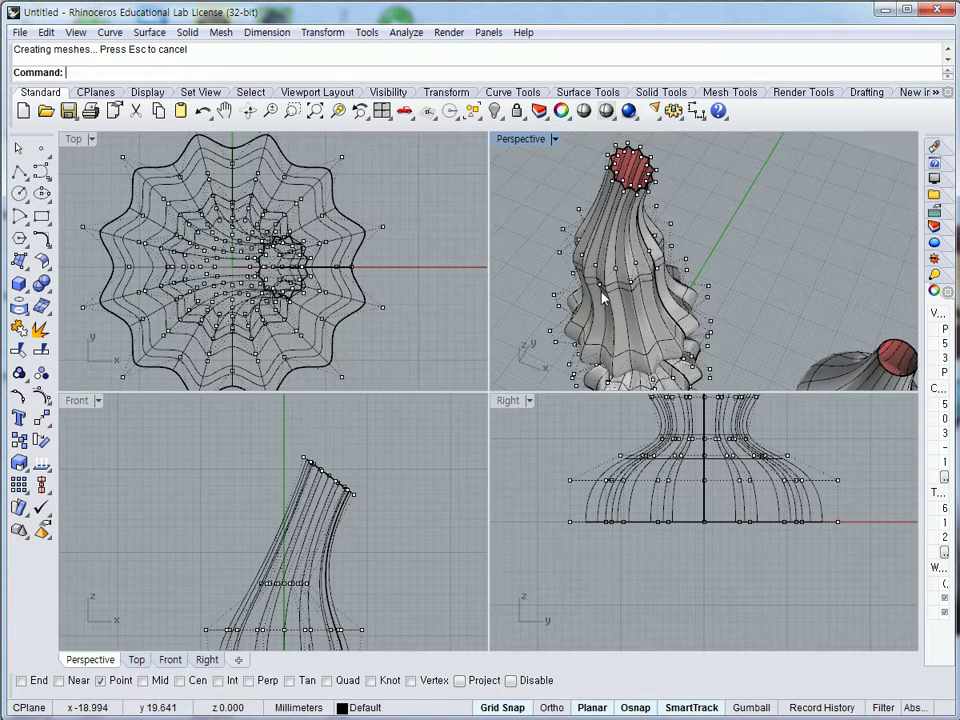
pyautogui.moveTo(616, 345); pyautogui.dragTo(615, 311, button='right')
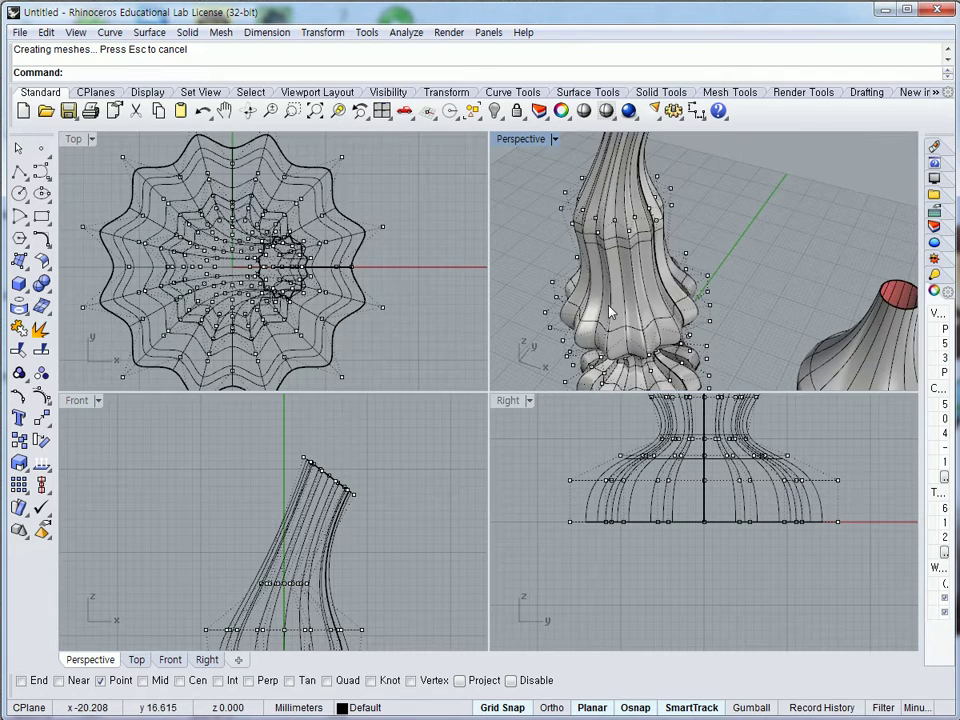